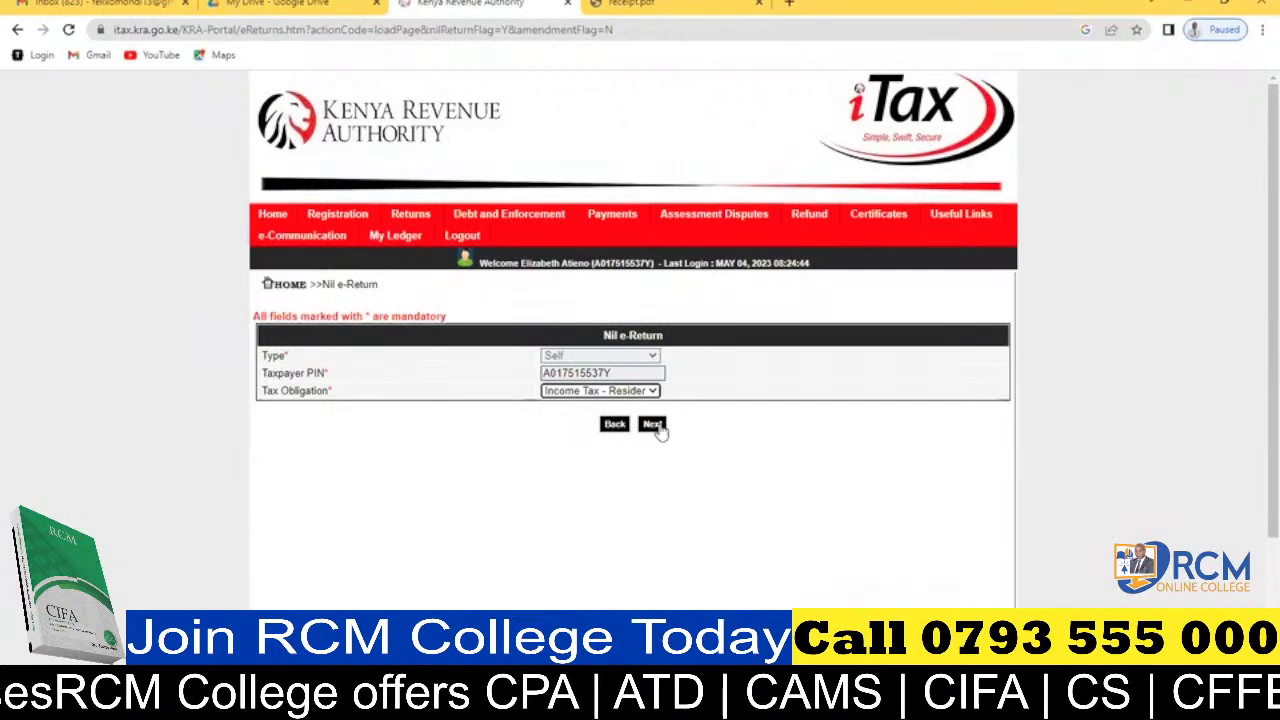
# Submit the Income Tax - Resident Individual nil return for the period 01/01/2022 to 31/12/2022 and confirm the filing.
pyautogui.click(655, 425)
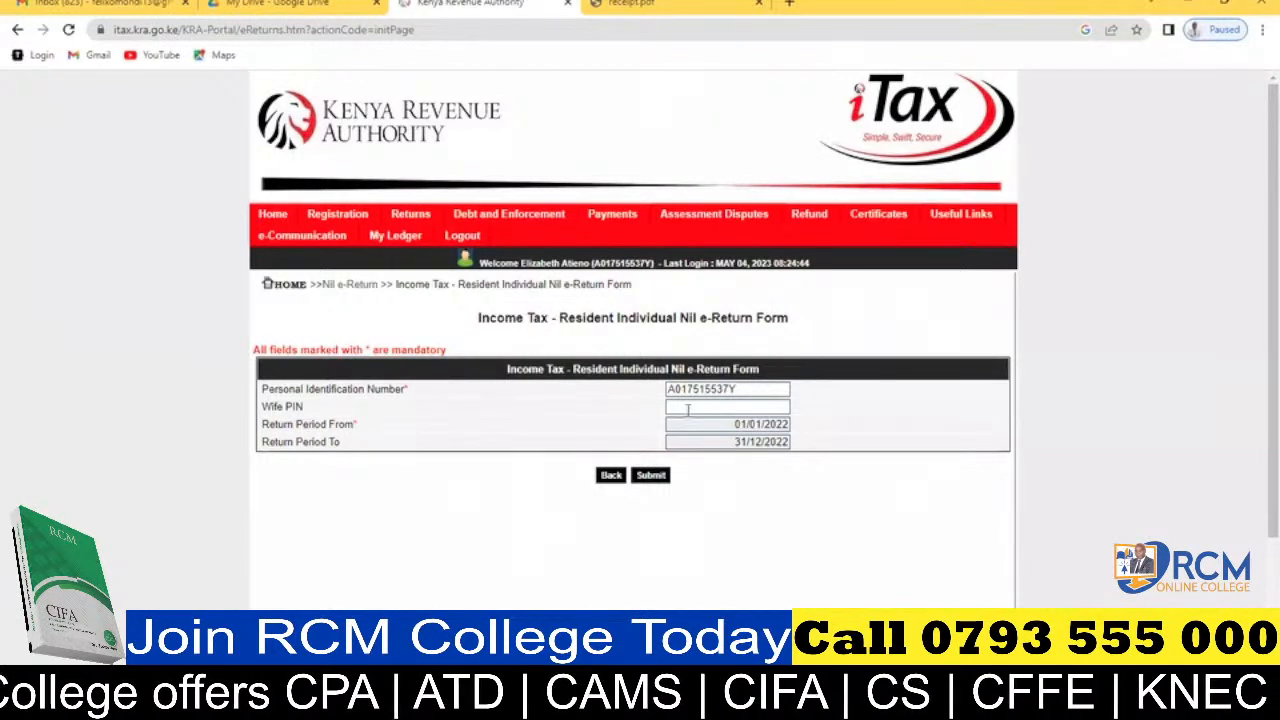
pyautogui.click(651, 476)
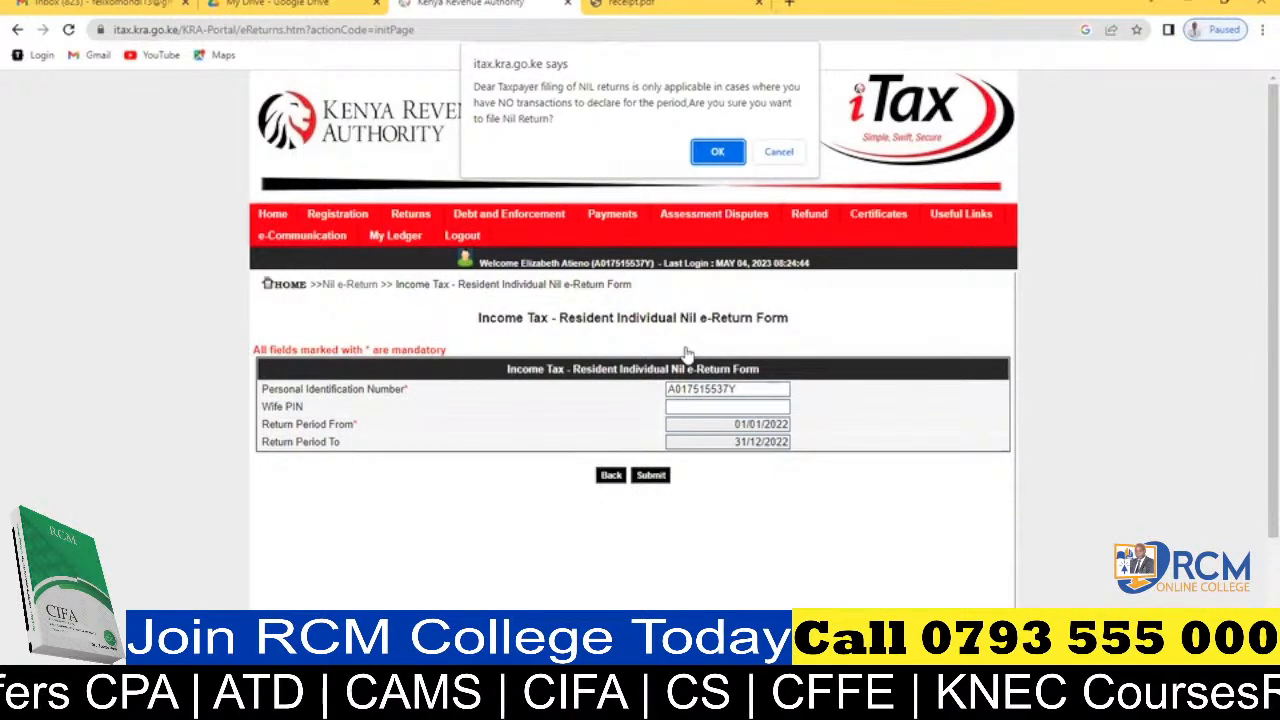
pyautogui.click(718, 153)
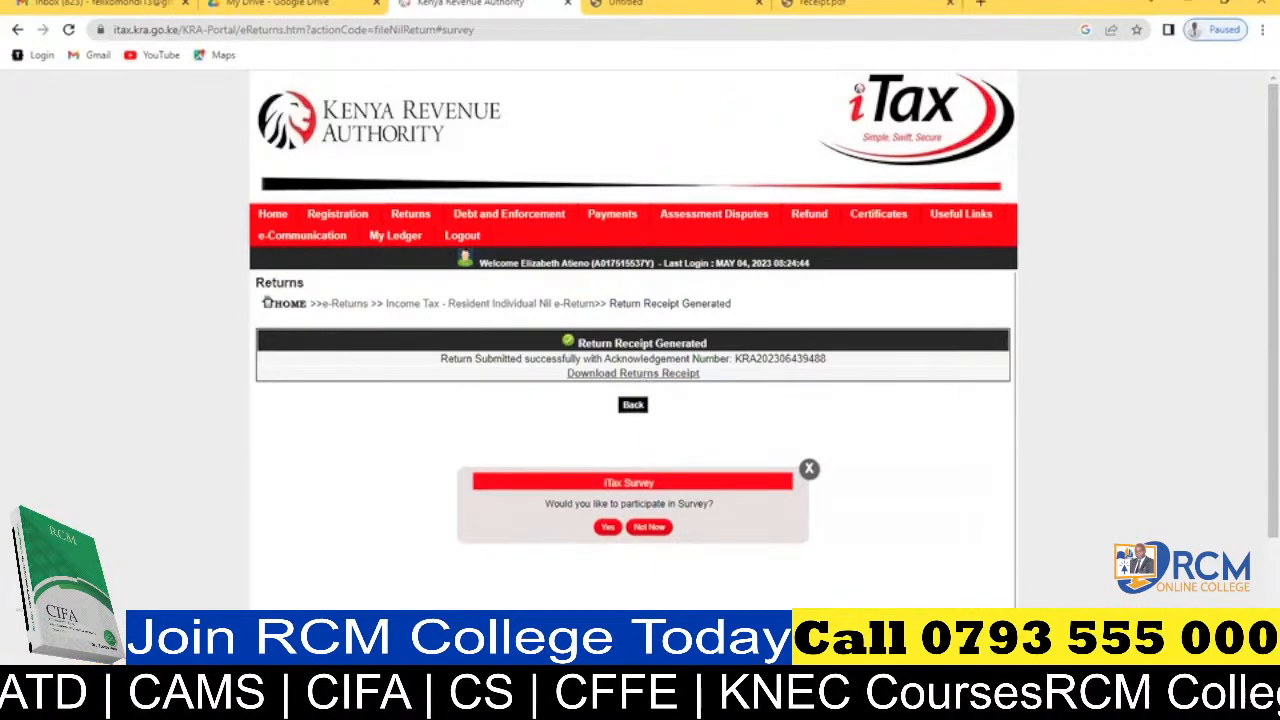
# Open the downloaded return receipt and review its filing details and return summary.
pyautogui.click(70, 653)
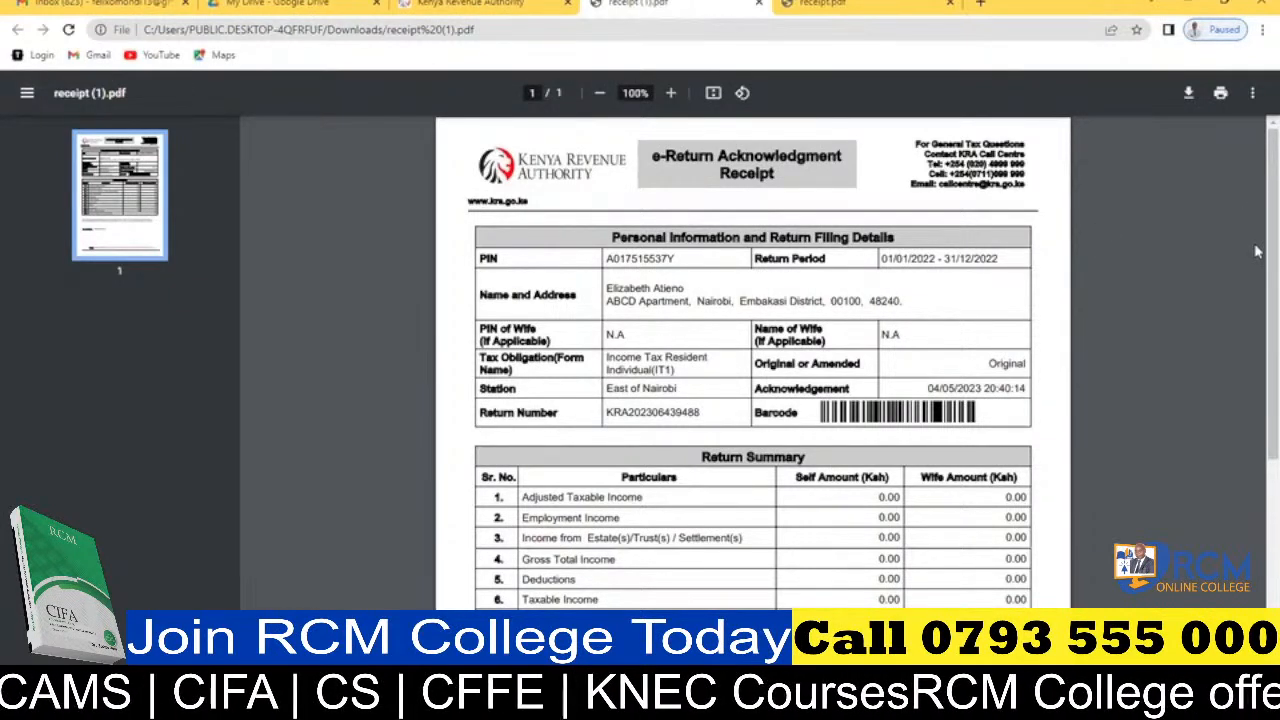
pyautogui.moveTo(1255, 251); pyautogui.dragTo(1255, 295)
pyautogui.scroll(-3, 1257, 300)
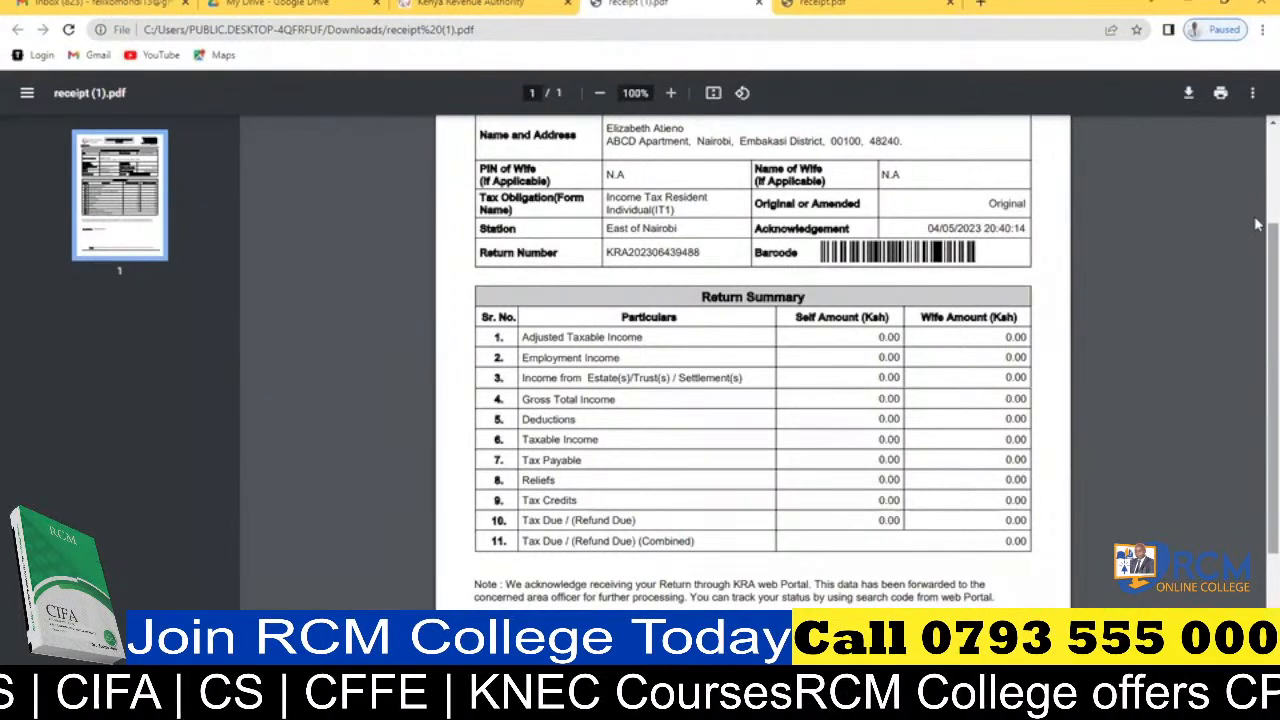
pyautogui.scroll(2, 1259, 224)
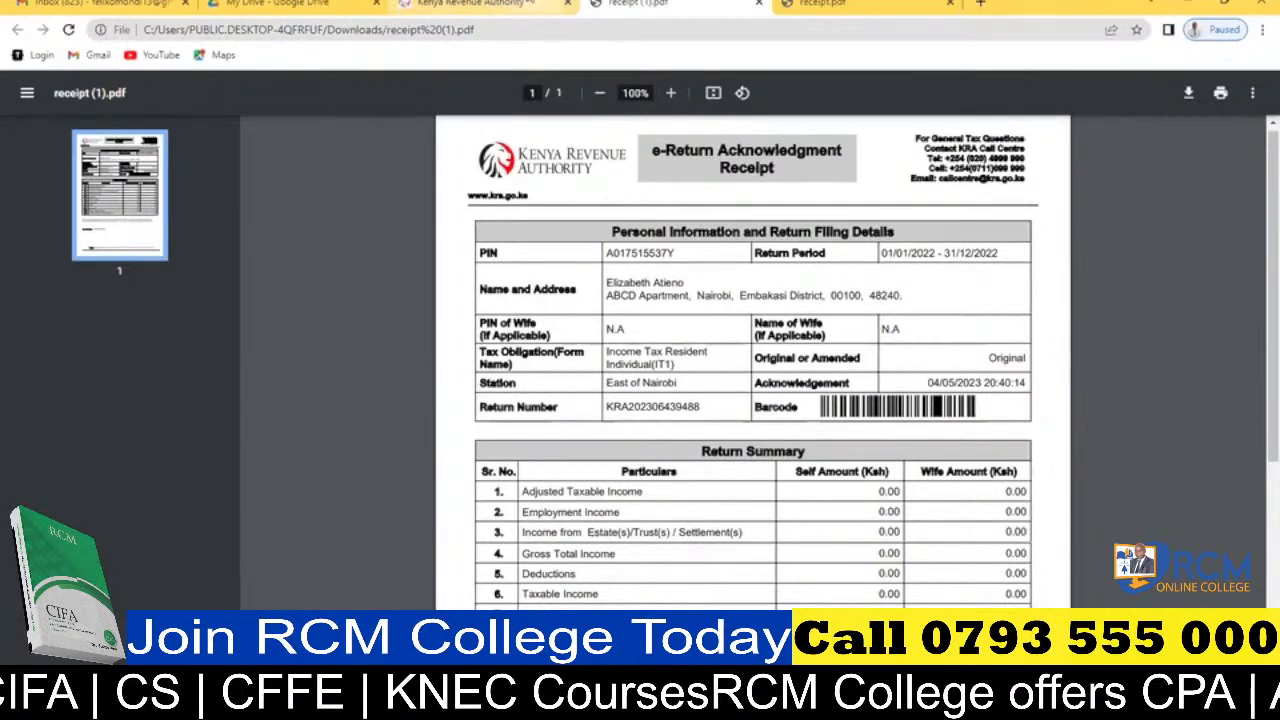
# Return to the tax portal and look up the filed returns for the Income Tax - Resident Individual obligation.
pyautogui.click(470, 4)
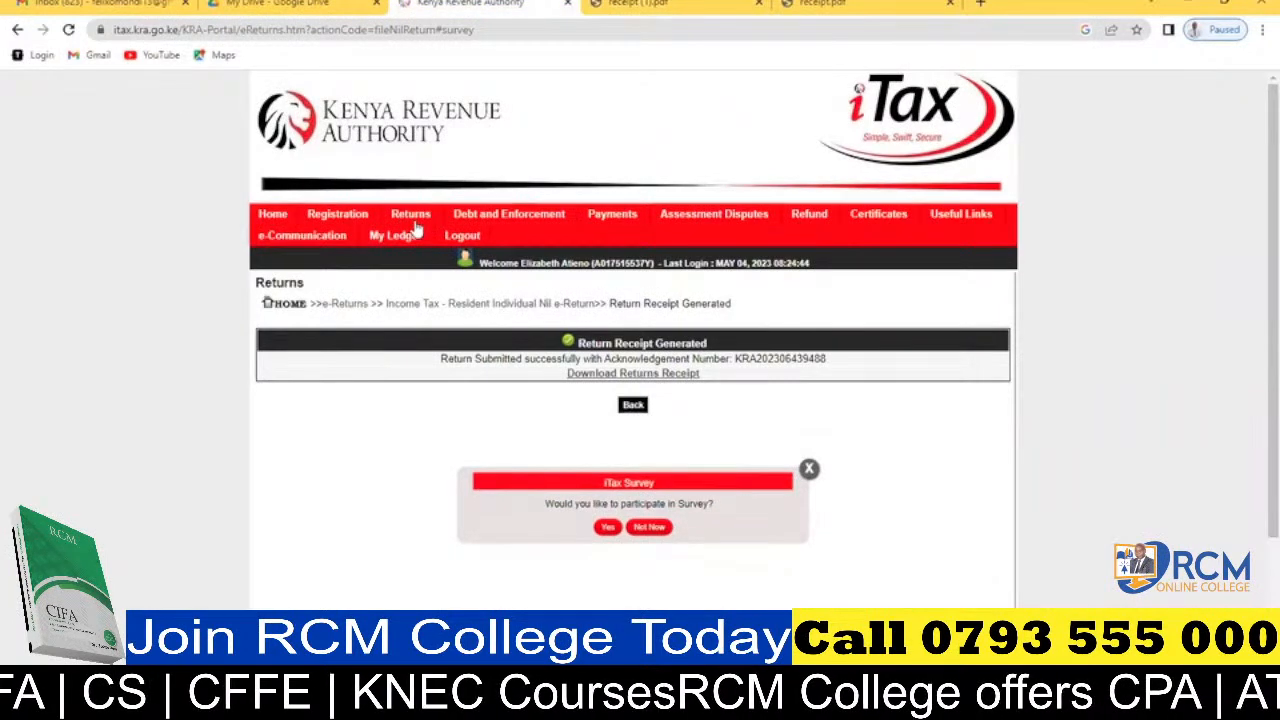
pyautogui.moveTo(414, 226)
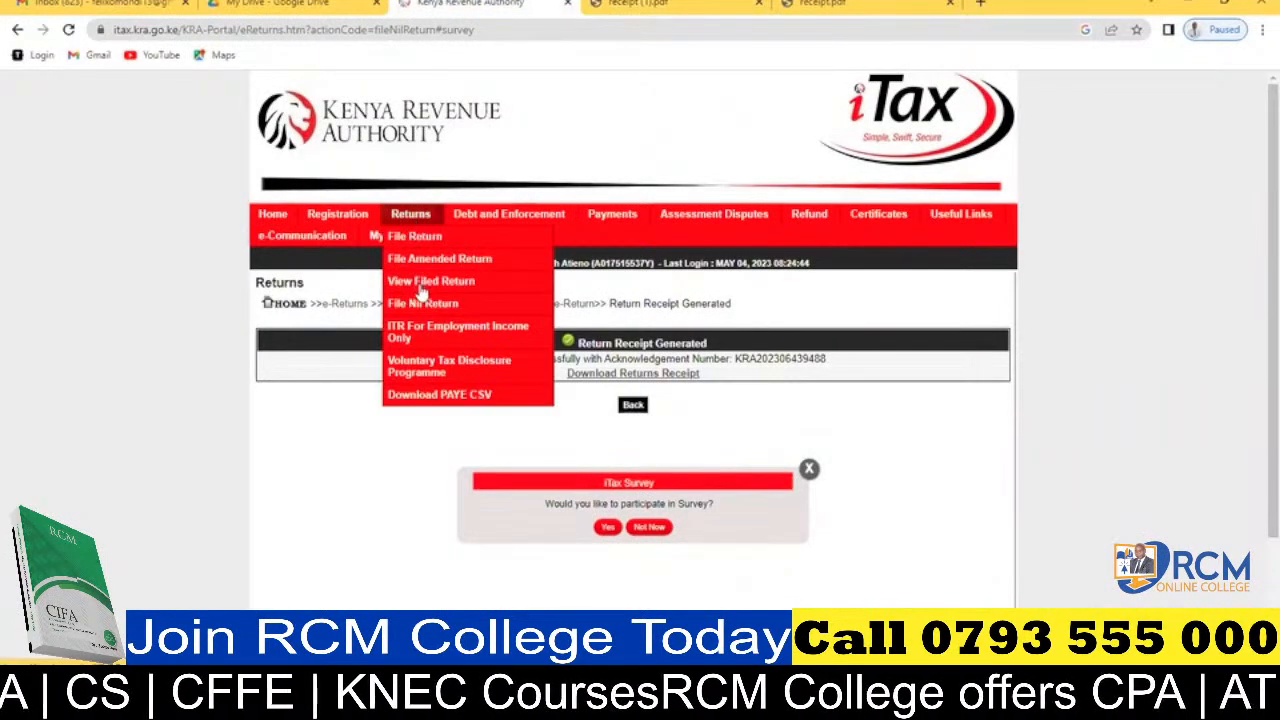
pyautogui.click(420, 288)
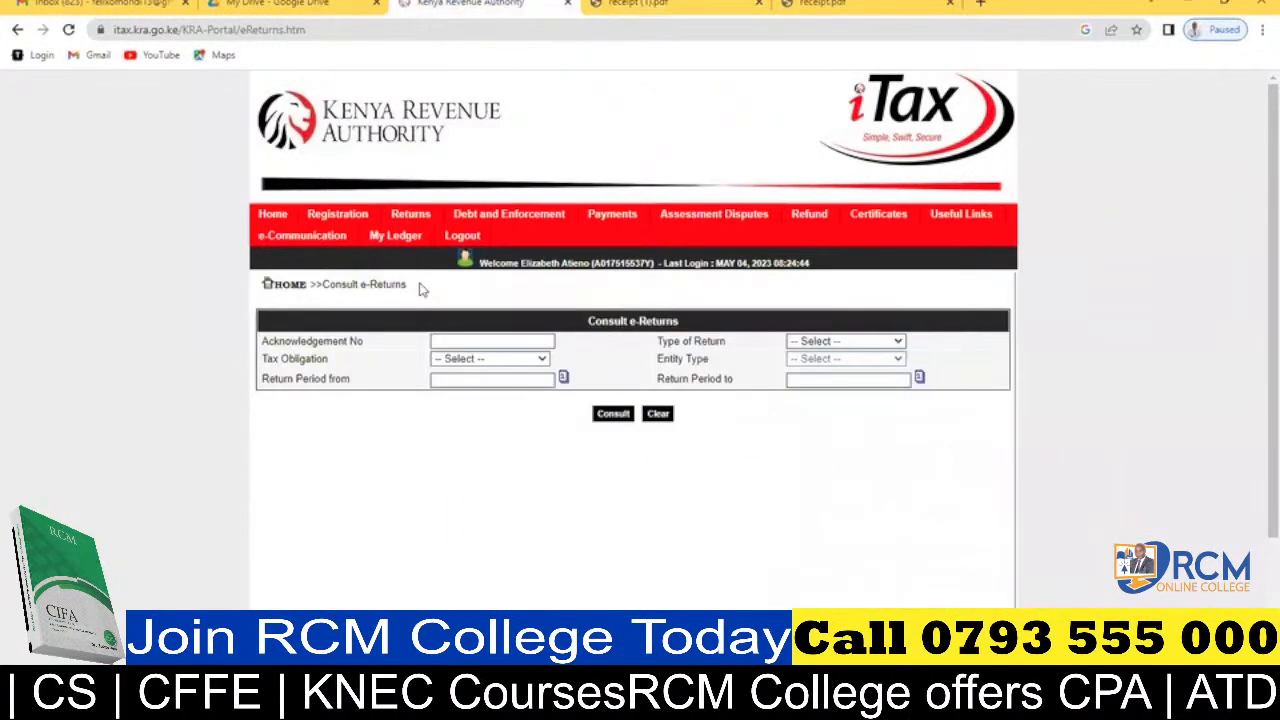
pyautogui.click(510, 362)
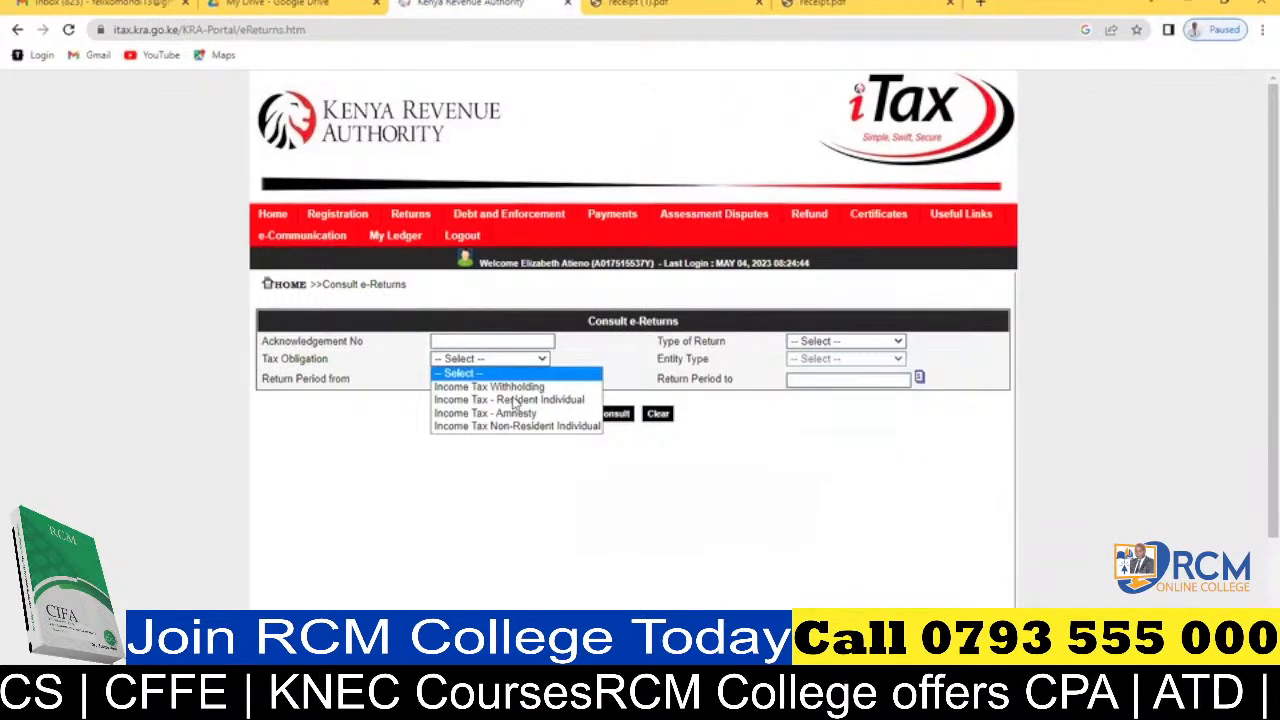
pyautogui.click(517, 400)
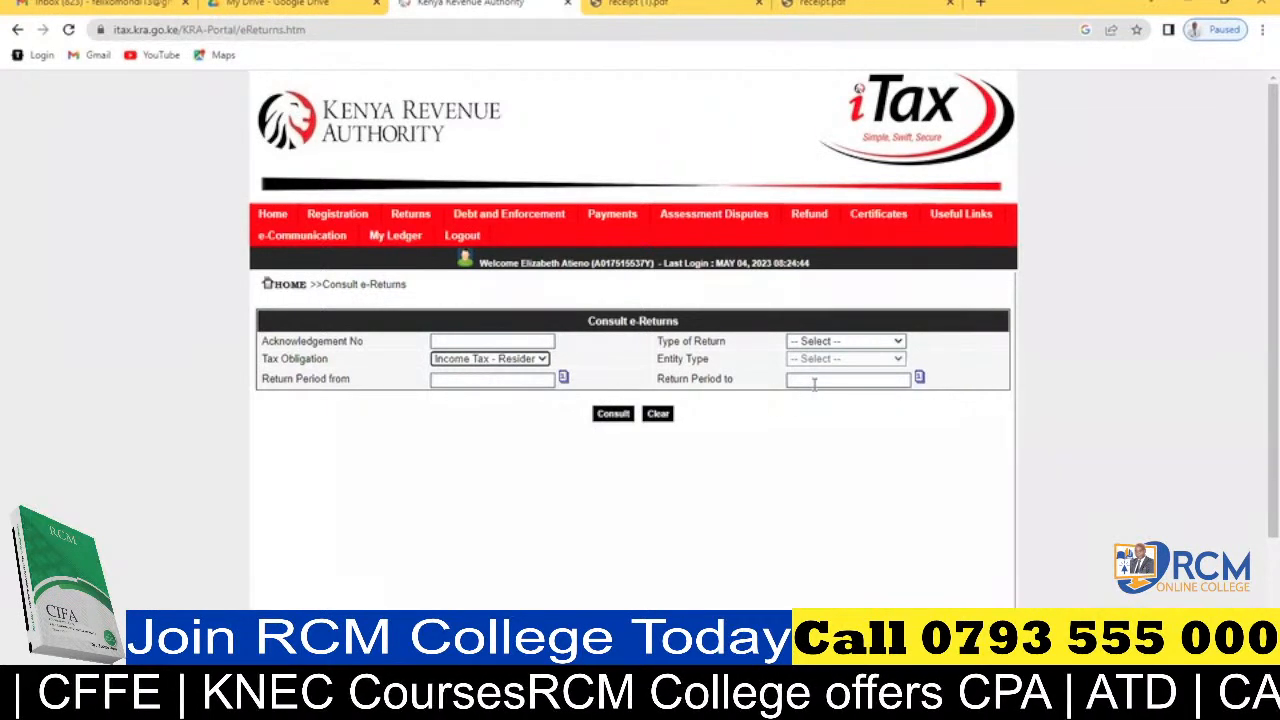
pyautogui.click(613, 414)
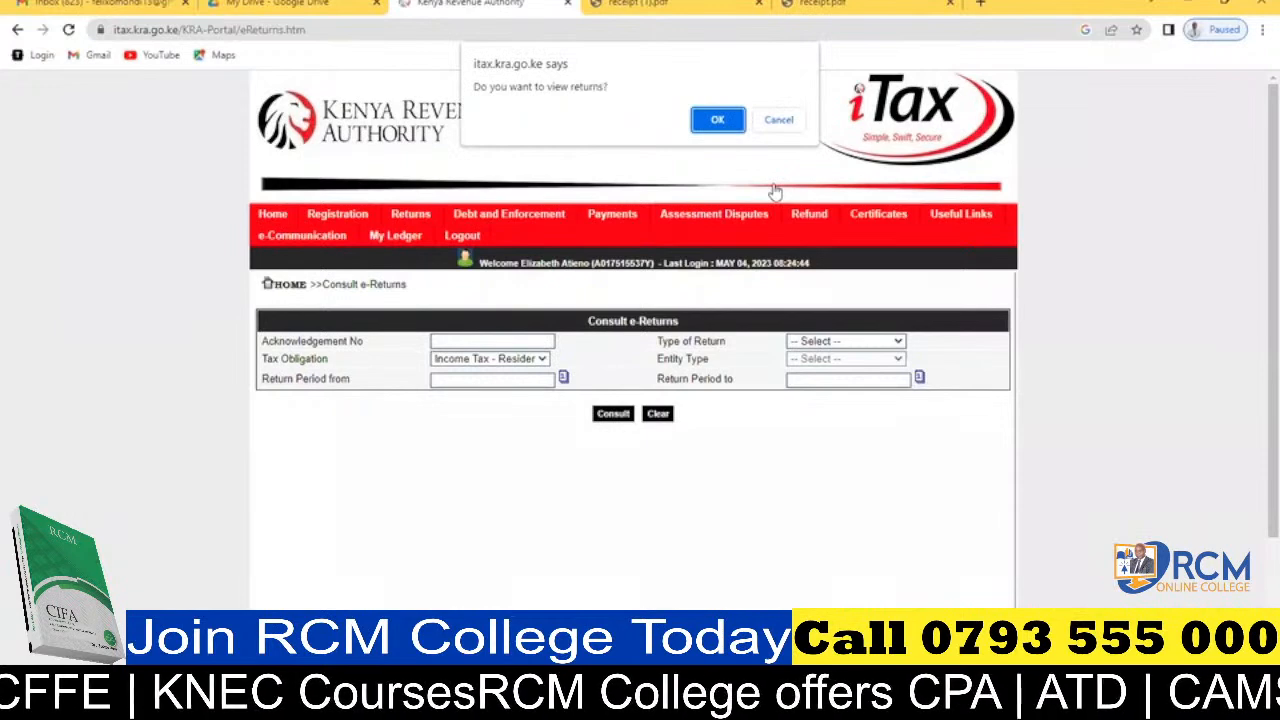
pyautogui.click(717, 120)
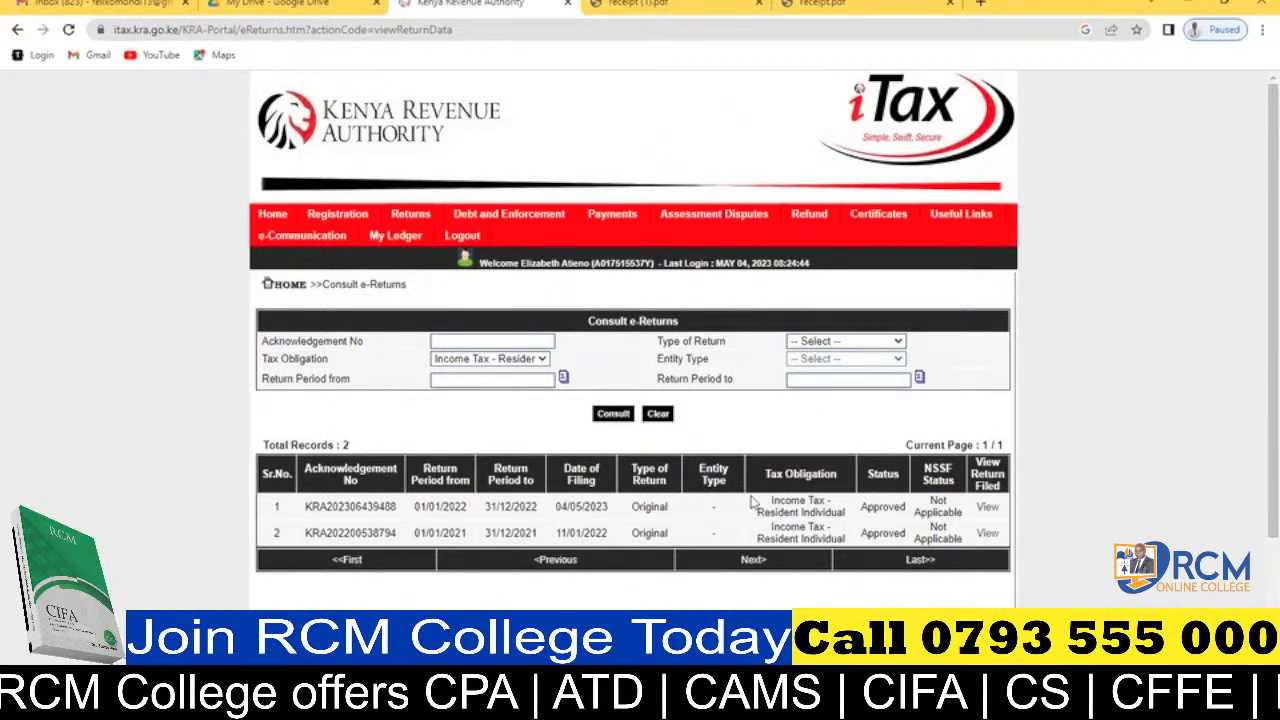
# Try to start another nil return for the Income Tax - Resident Individual obligation.
pyautogui.moveTo(410, 218)
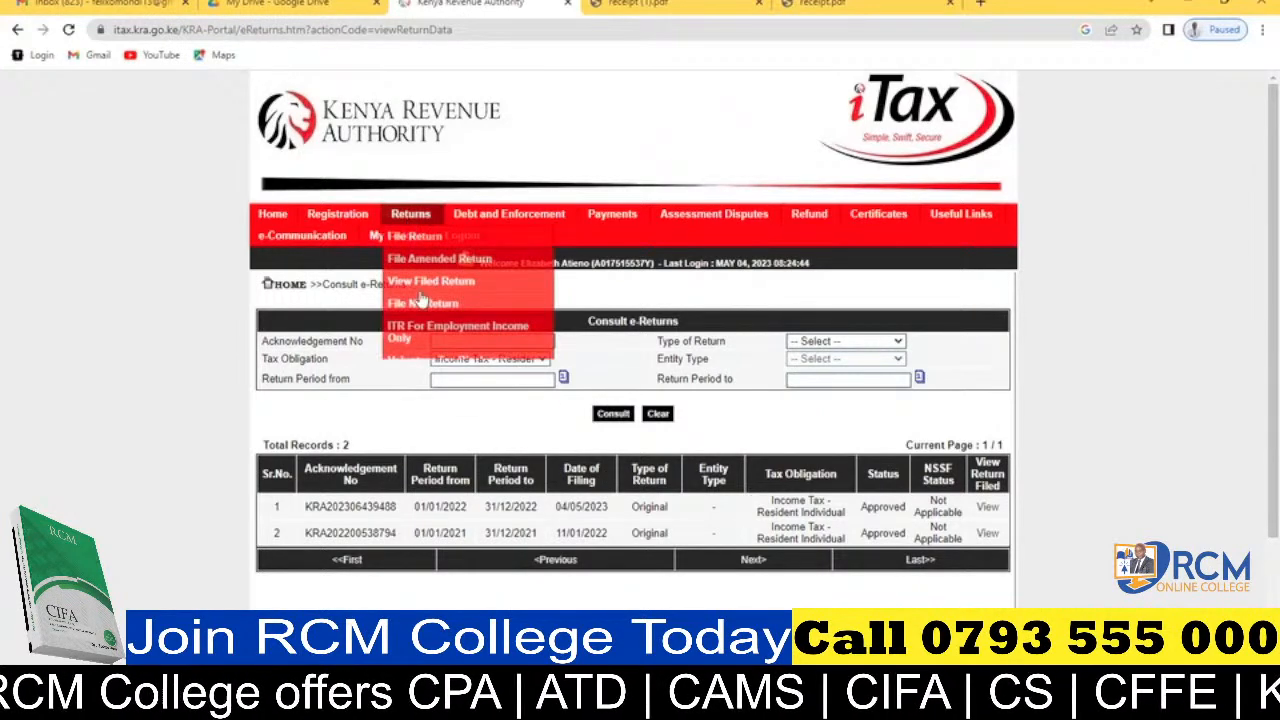
pyautogui.click(420, 301)
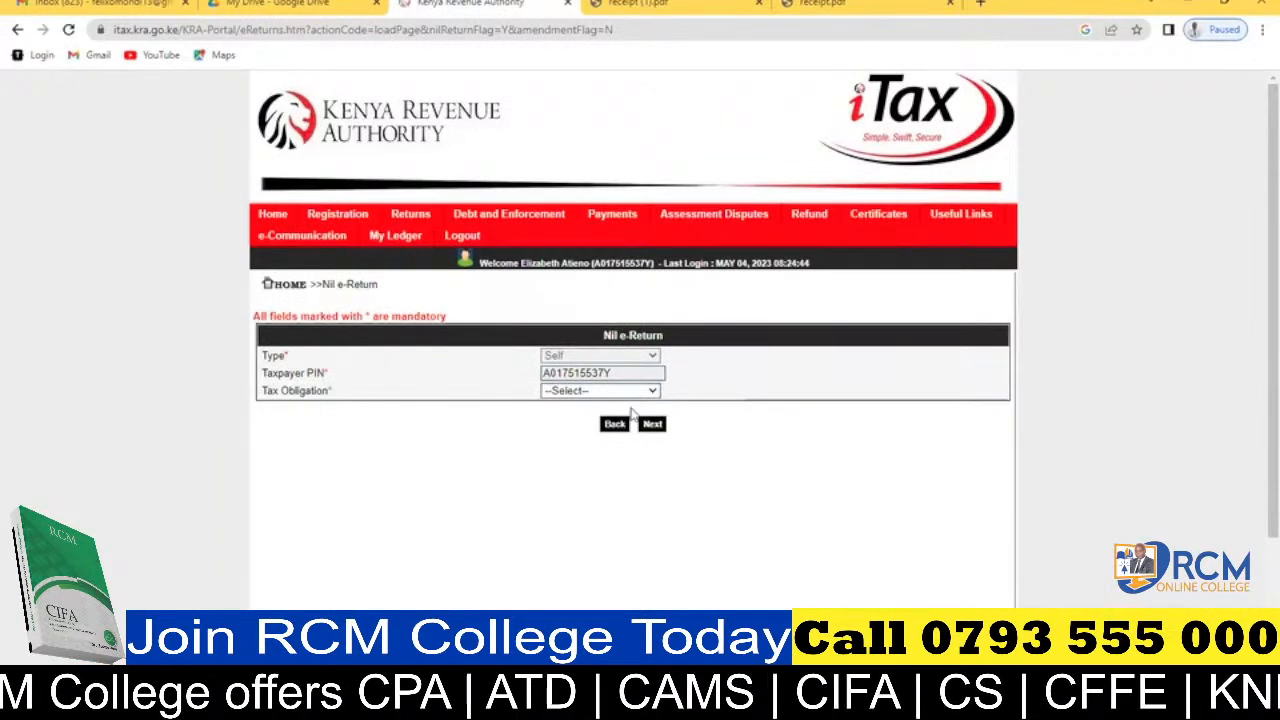
pyautogui.click(630, 391)
pyautogui.click(632, 419)
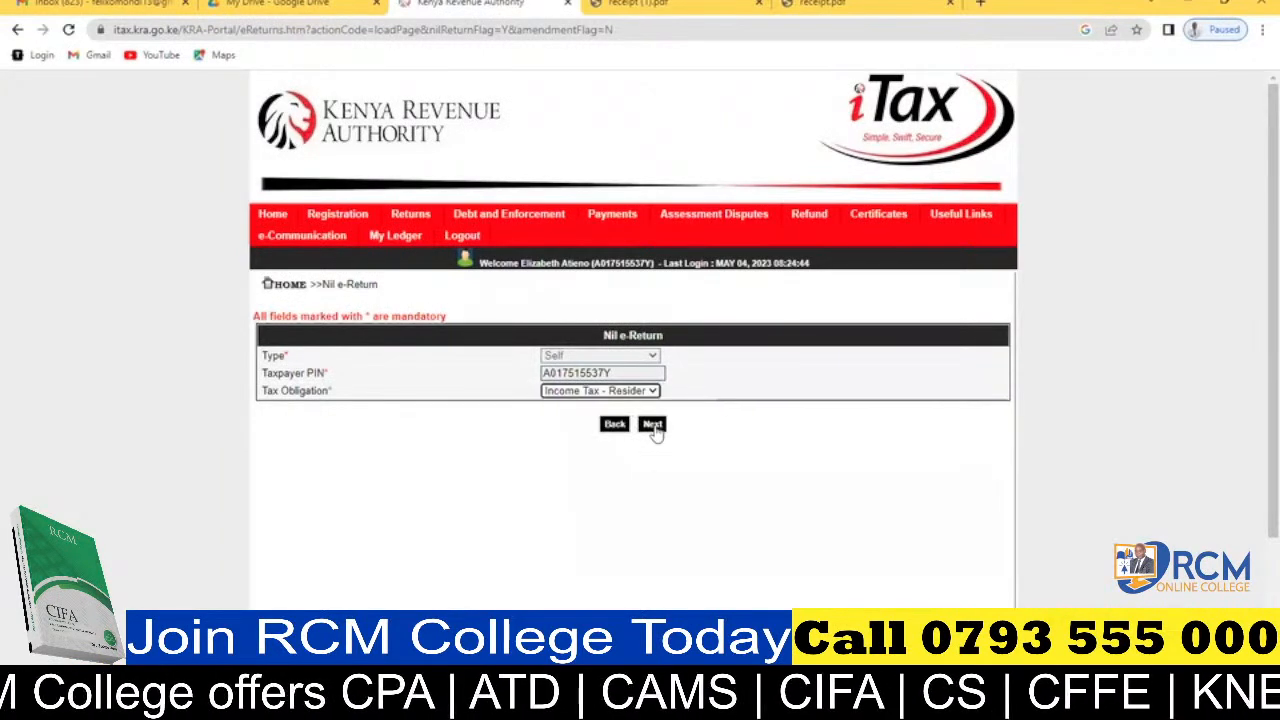
pyautogui.click(652, 425)
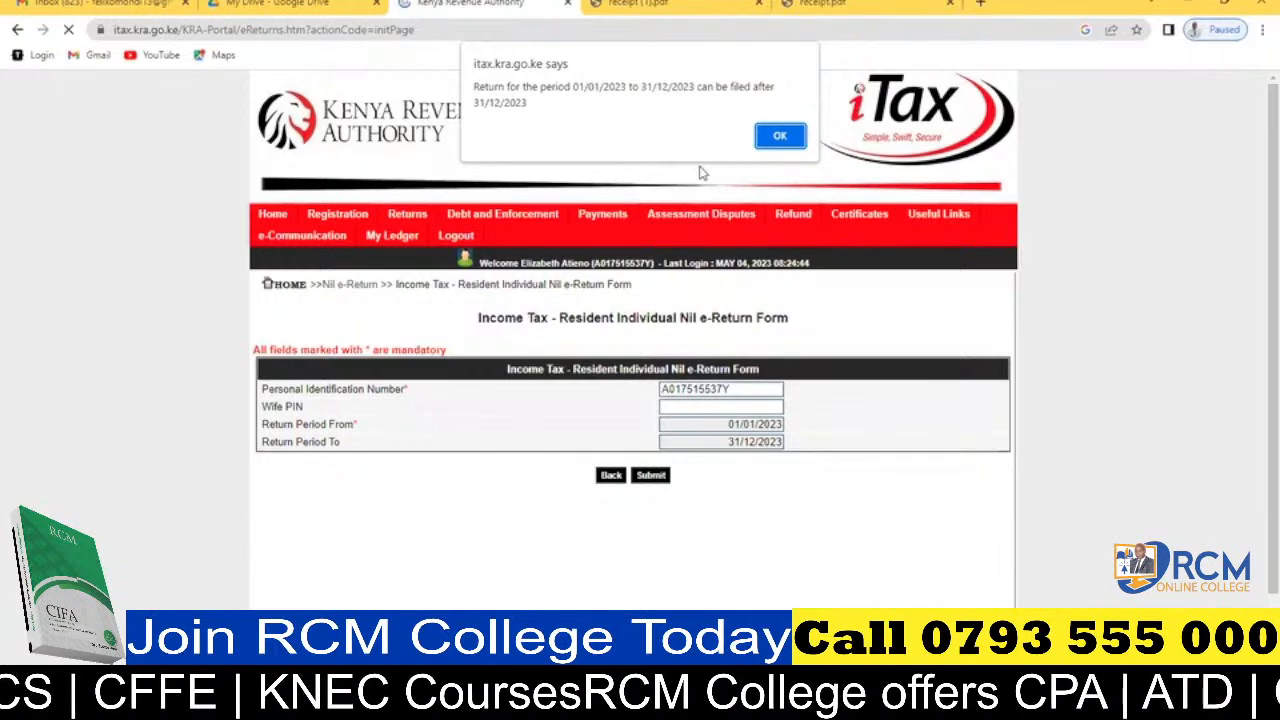
pyautogui.click(781, 137)
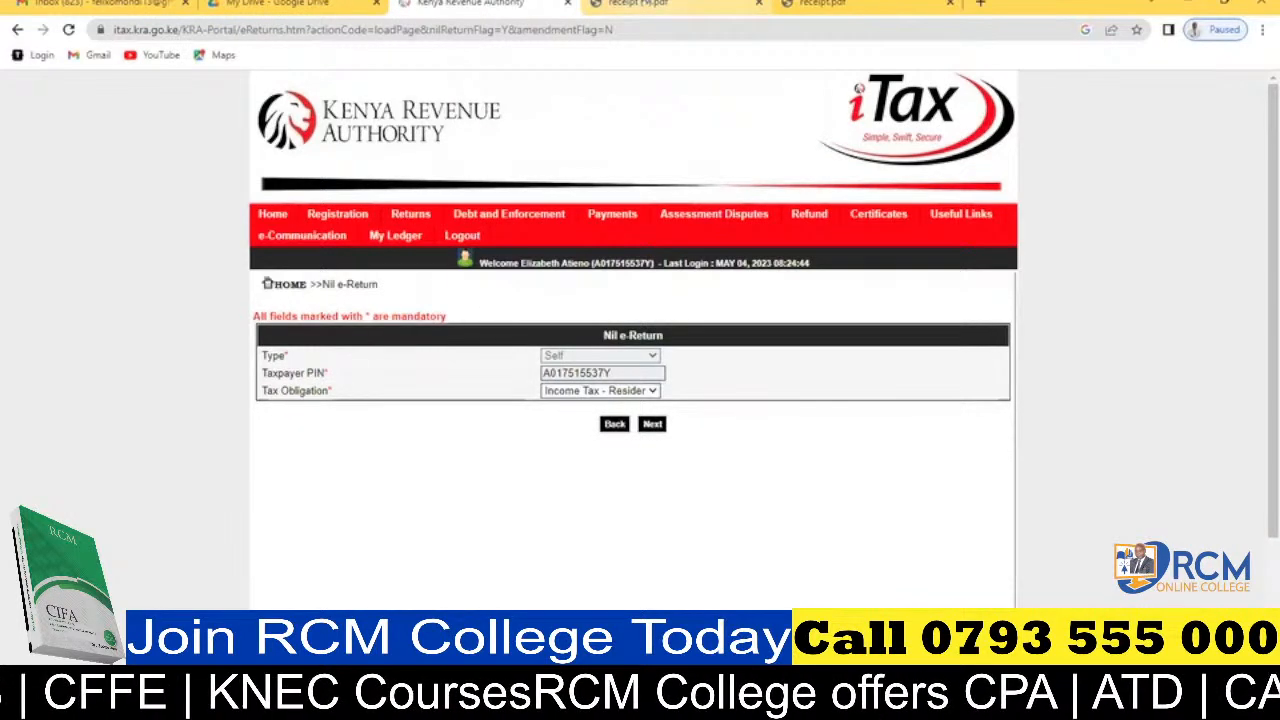
# Switch to Google Drive and open the KASNEB folder in My Drive.
pyautogui.click(645, 4)
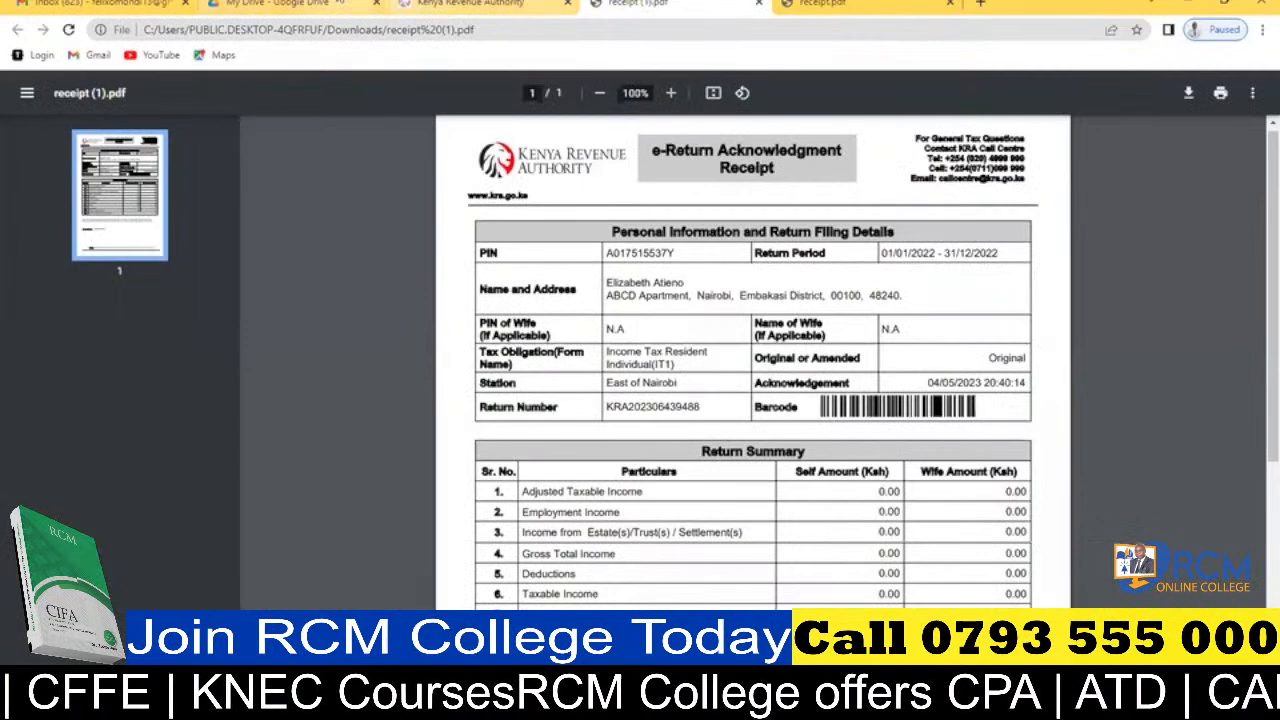
pyautogui.click(278, 4)
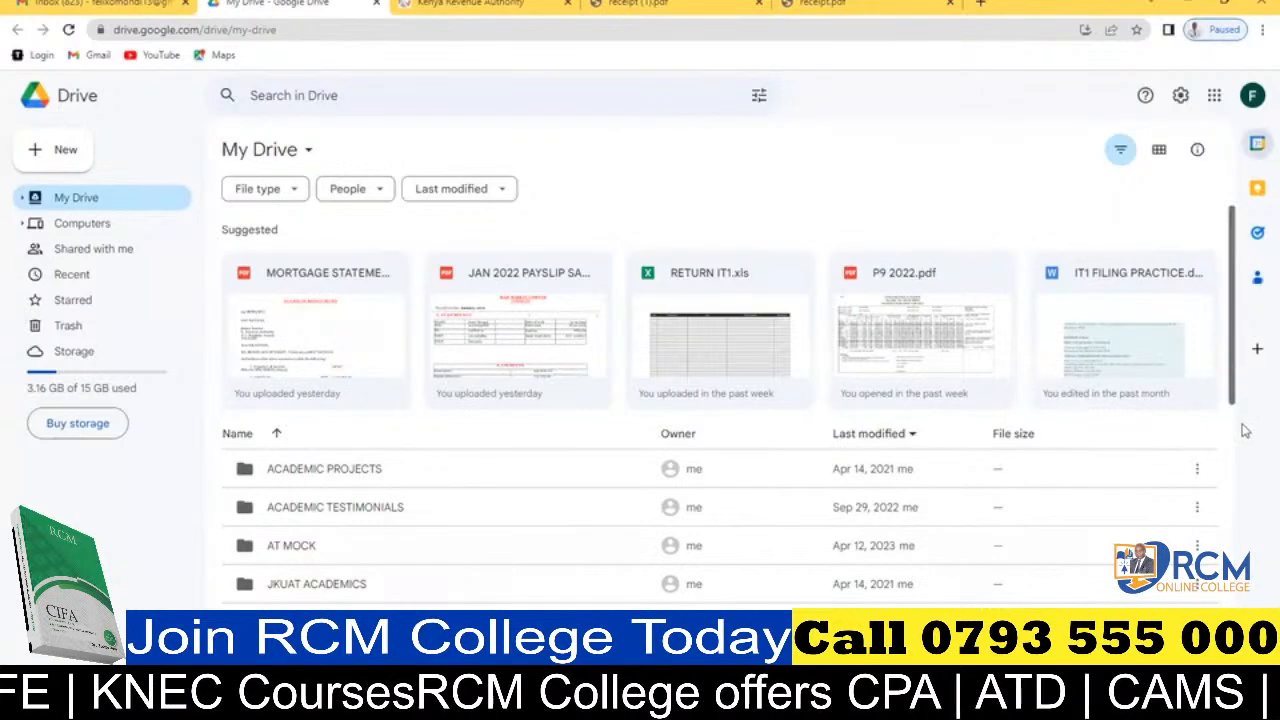
pyautogui.scroll(-2, 1246, 430)
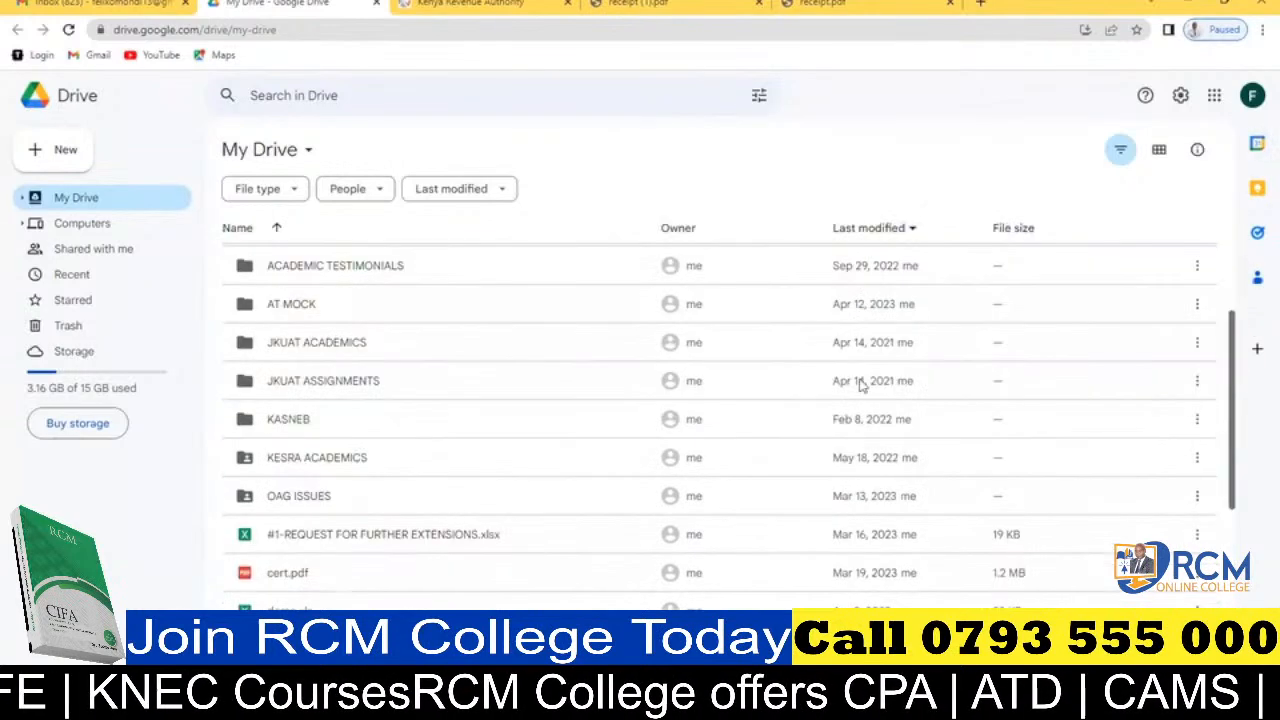
pyautogui.click(677, 428)
pyautogui.doubleClick(677, 428)
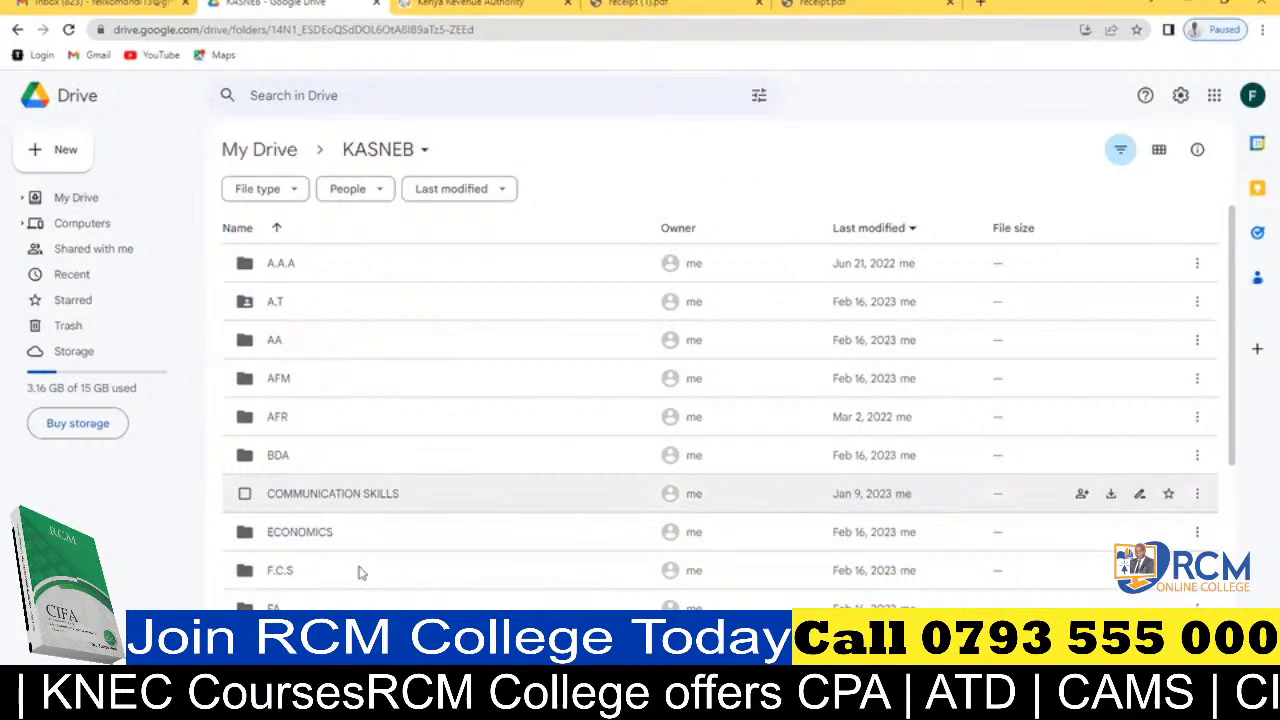
# Open the ITAX TRAINING folder inside the KASNEB folder.
pyautogui.click(361, 573)
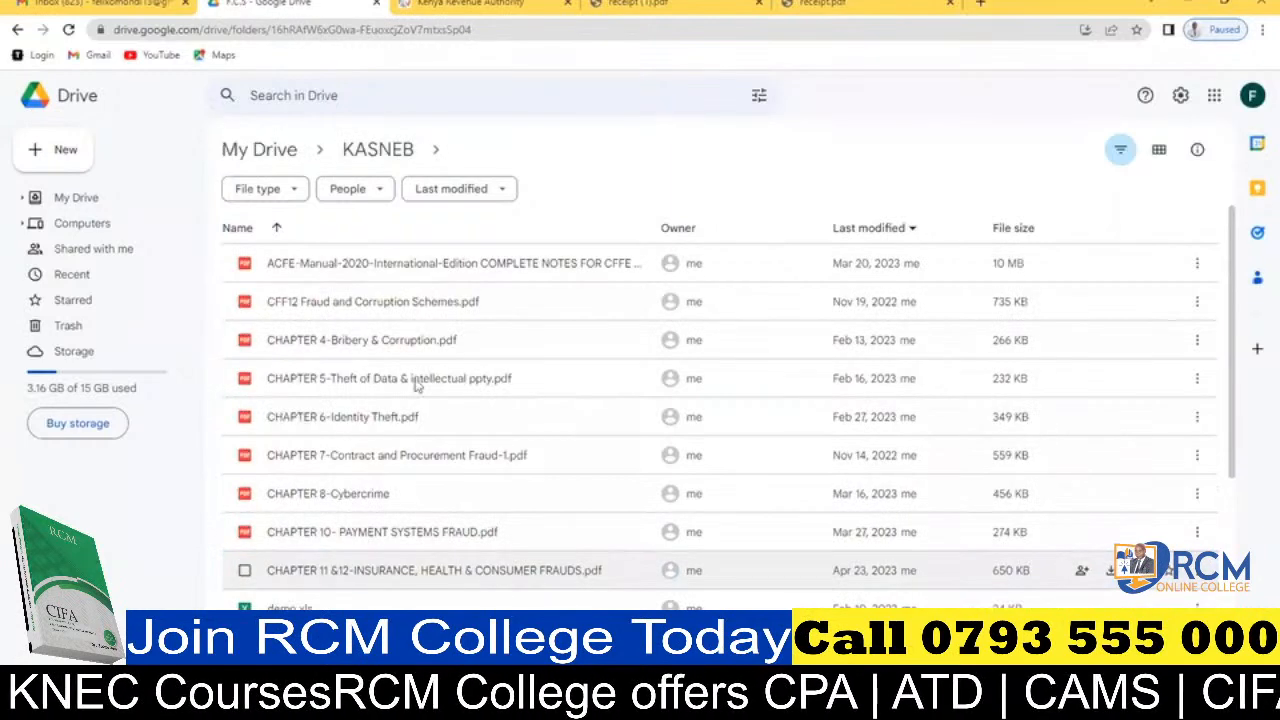
pyautogui.click(16, 32)
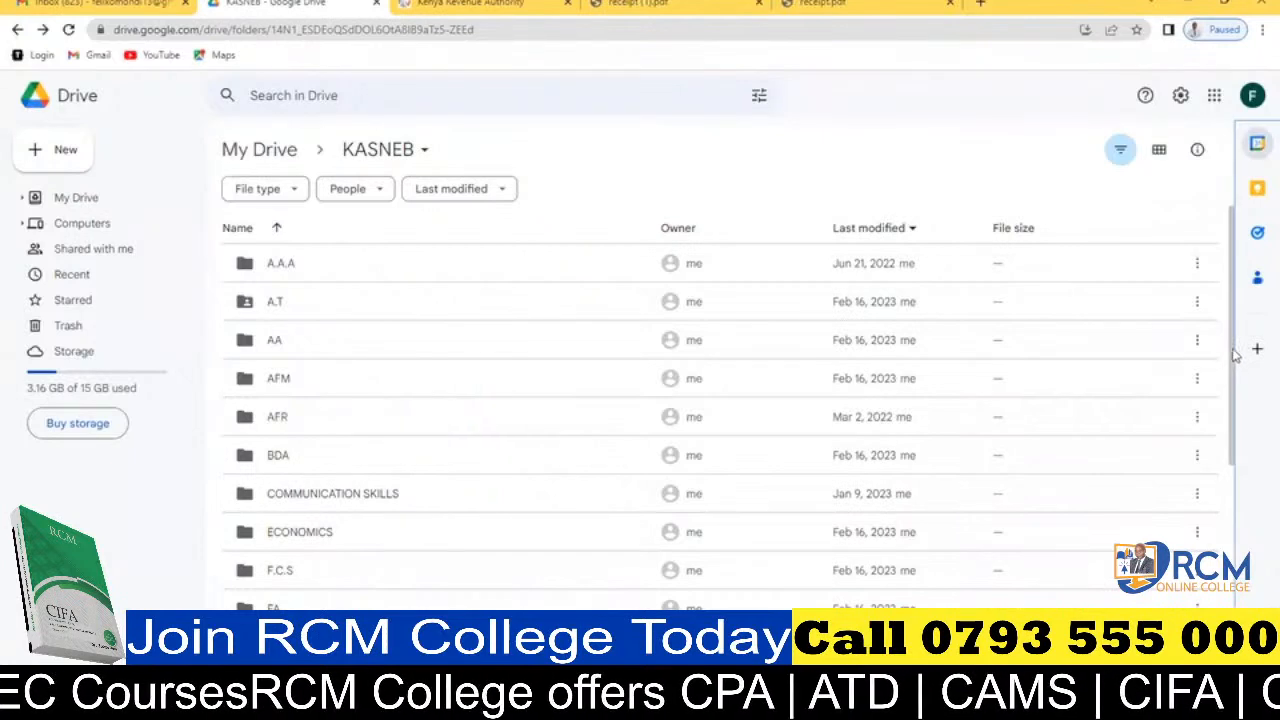
pyautogui.scroll(-1, 1234, 410)
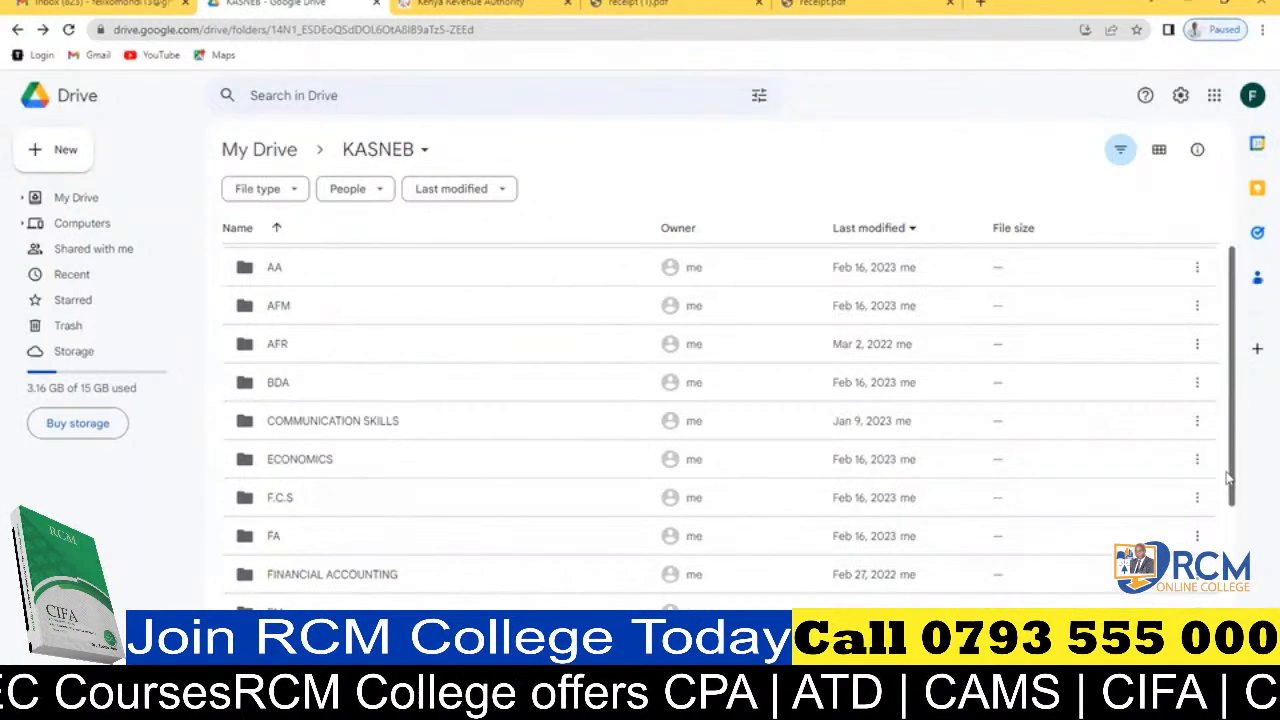
pyautogui.scroll(-2, 1230, 480)
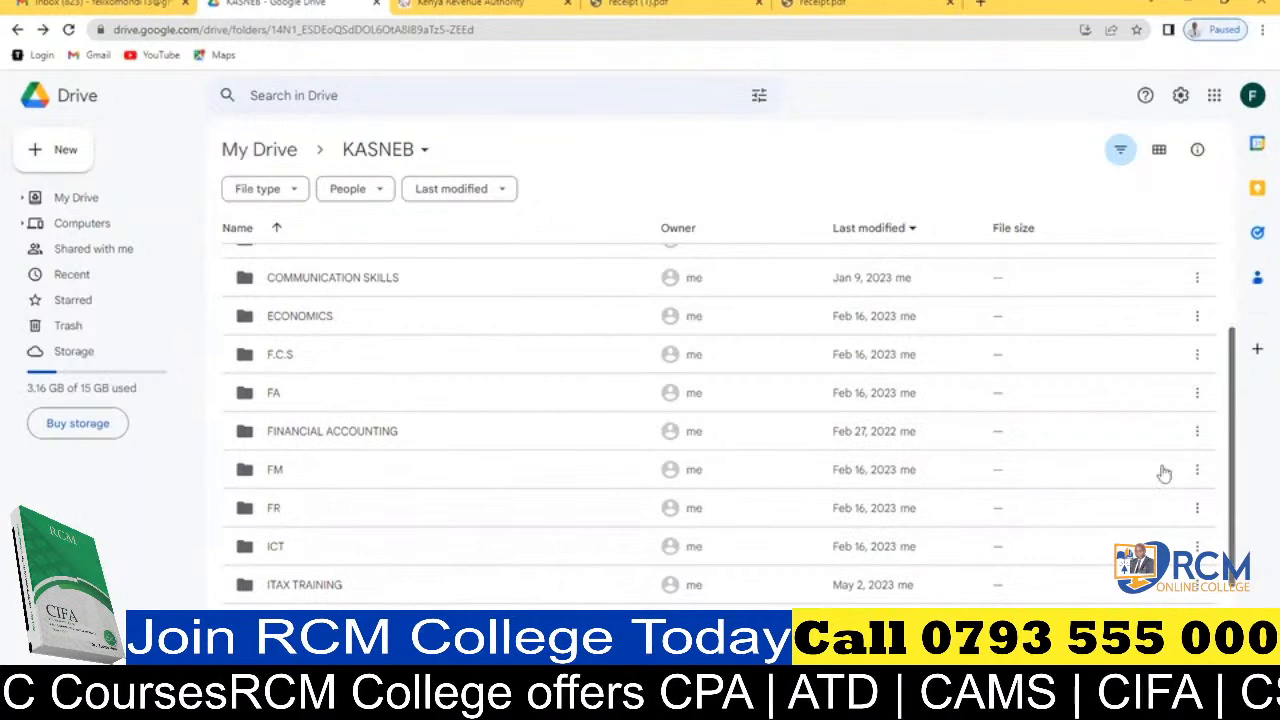
pyautogui.doubleClick(740, 573)
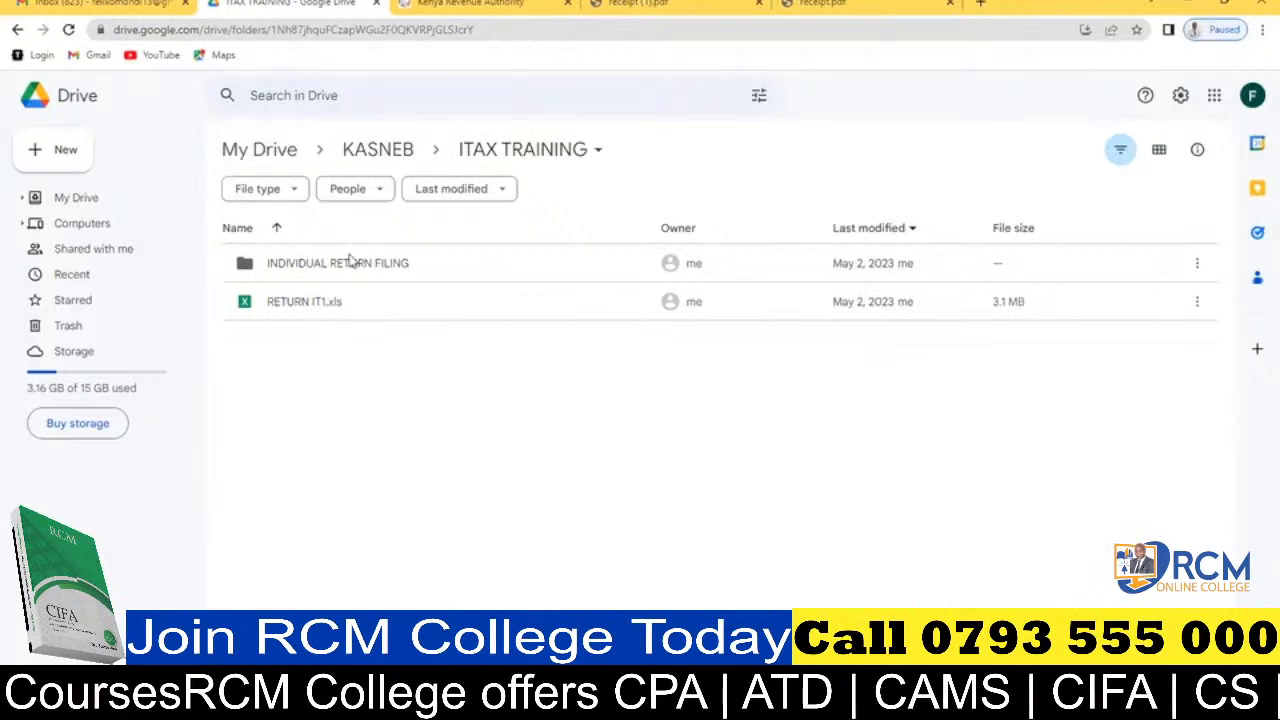
# Open JAN 2022 PAYSLIP SAMPLE.pdf from the INDIVIDUAL RETURN FILING folder to view the payslip.
pyautogui.click(349, 264)
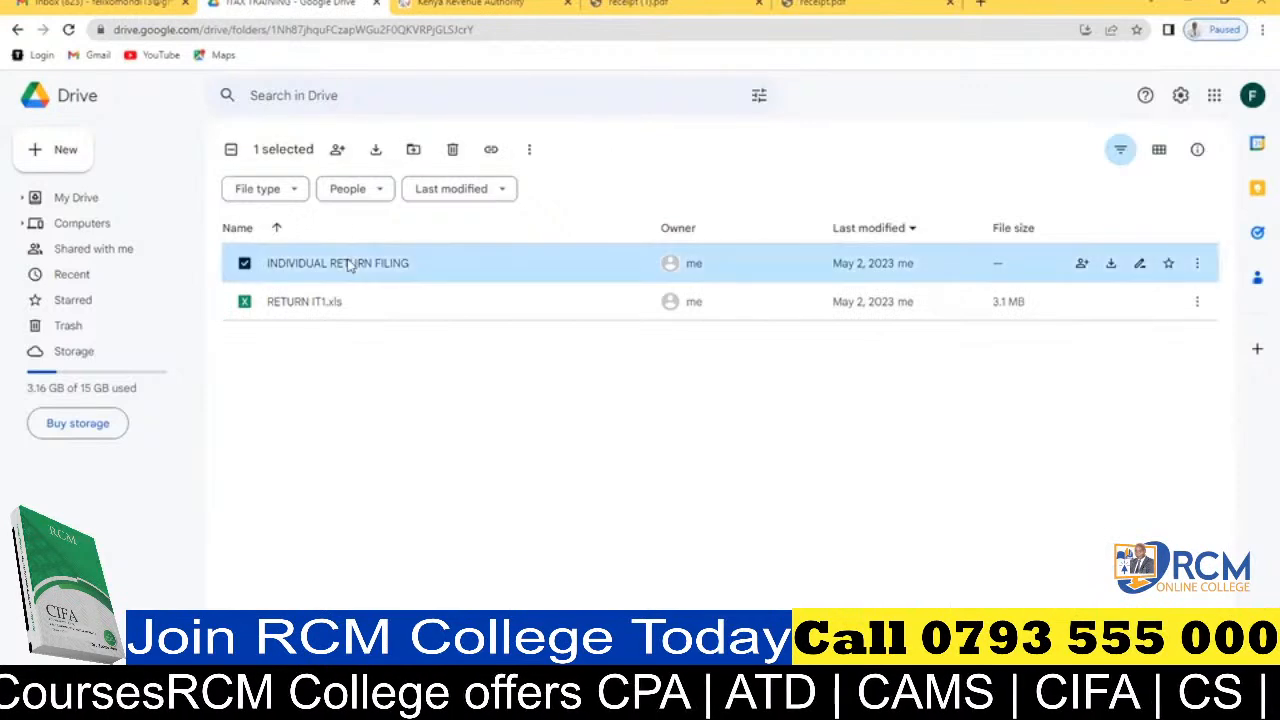
pyautogui.doubleClick(349, 263)
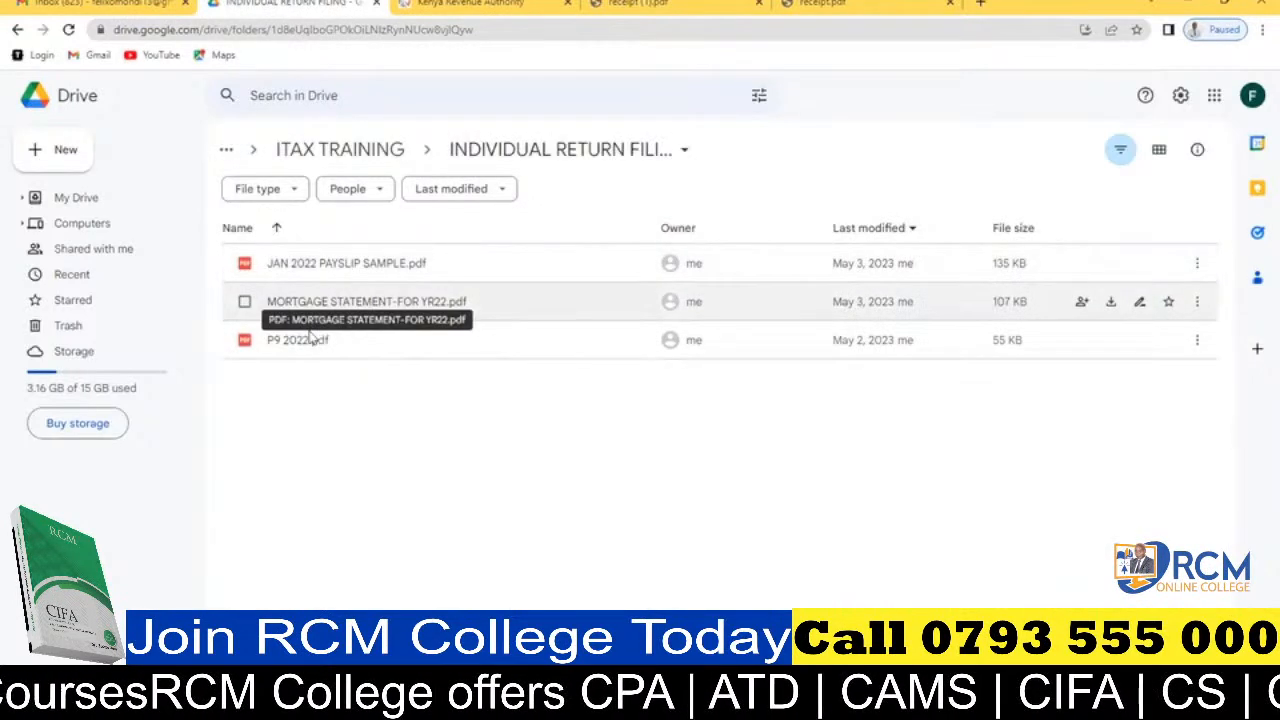
pyautogui.click(369, 263)
pyautogui.doubleClick(369, 263)
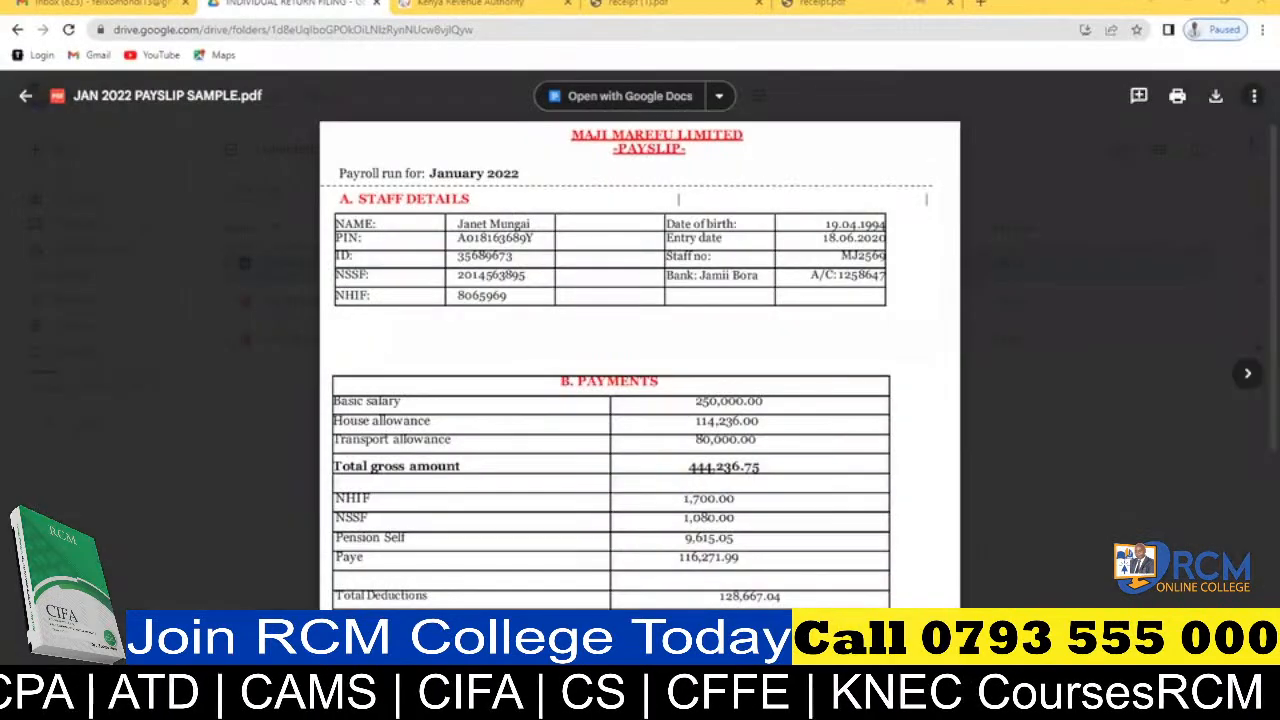
# Switch back to the iTax portal and go to its home page.
pyautogui.click(520, 3)
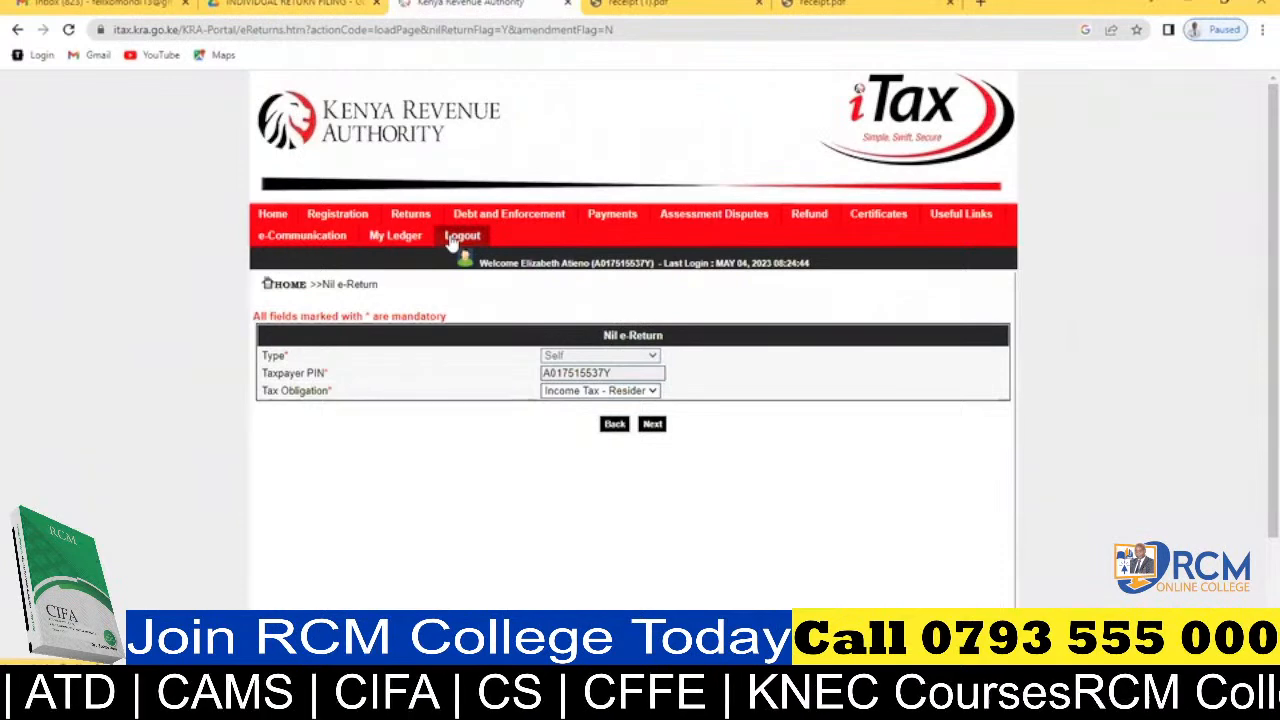
pyautogui.click(273, 214)
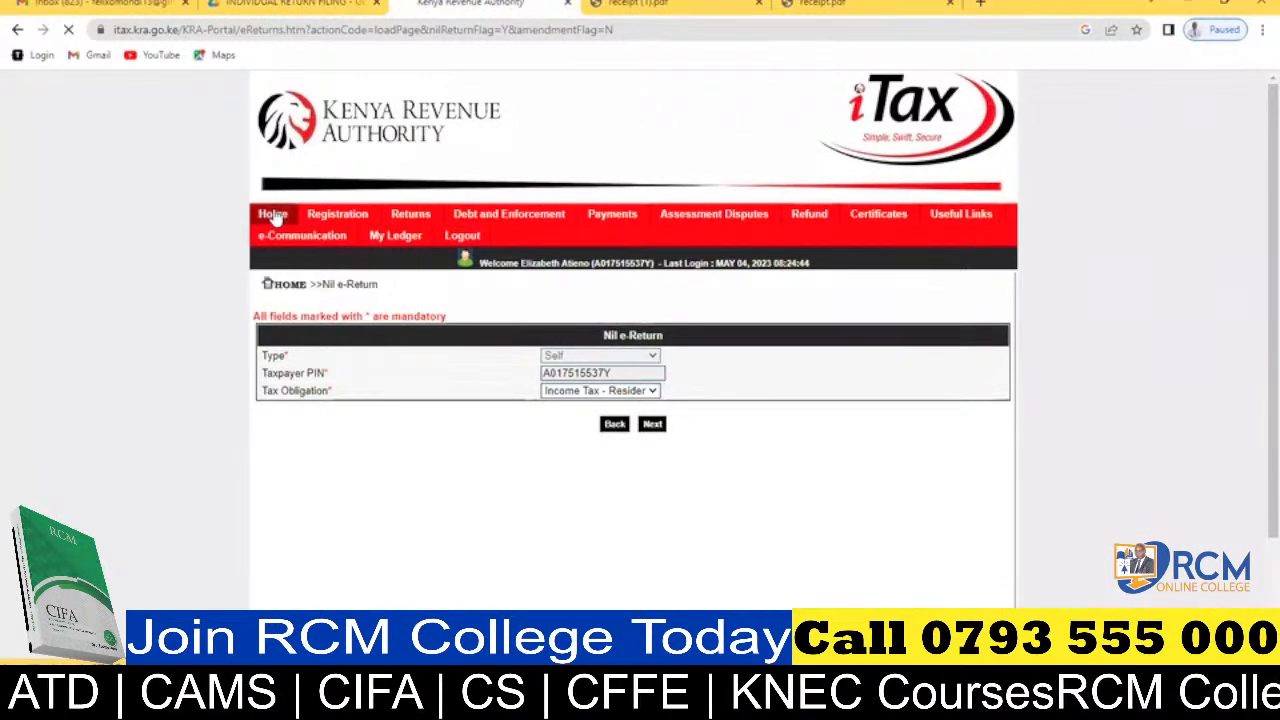
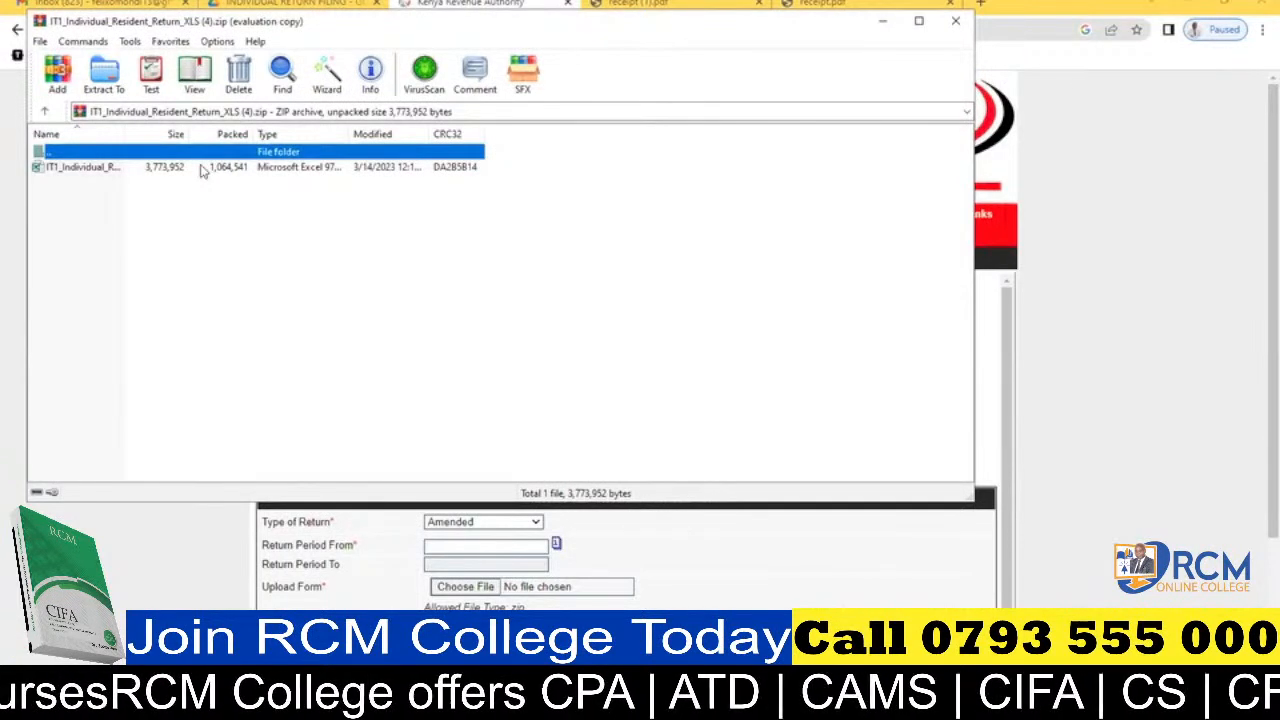
# Open the individual resident return workbook from the ZIP archive, enable editing and macros, and dismiss the cut-and-paste notice.
pyautogui.click(201, 170)
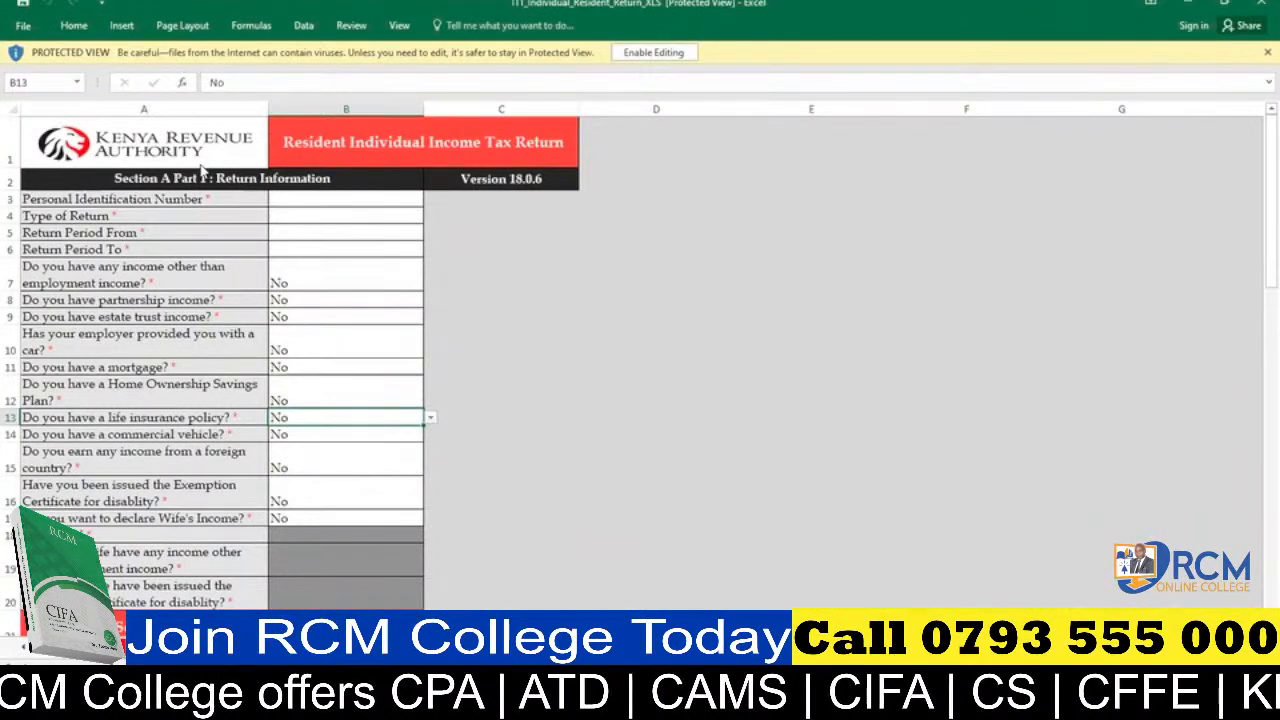
pyautogui.click(655, 52)
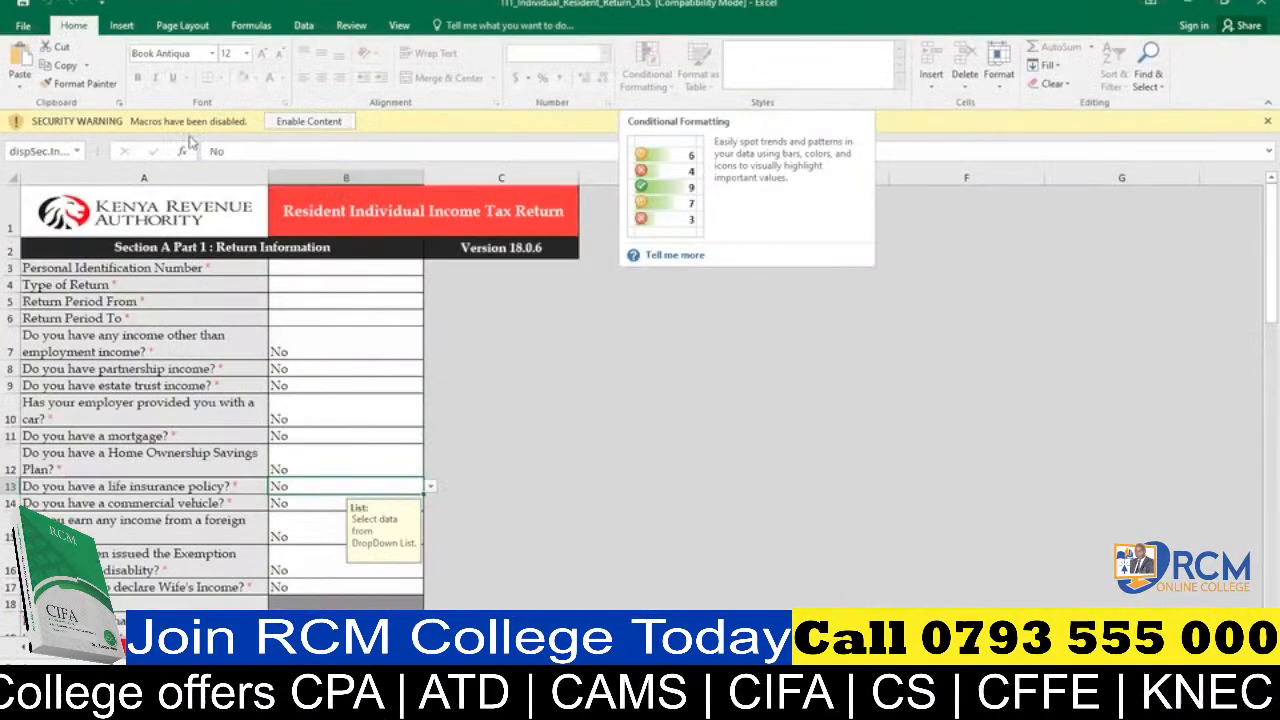
pyautogui.click(318, 122)
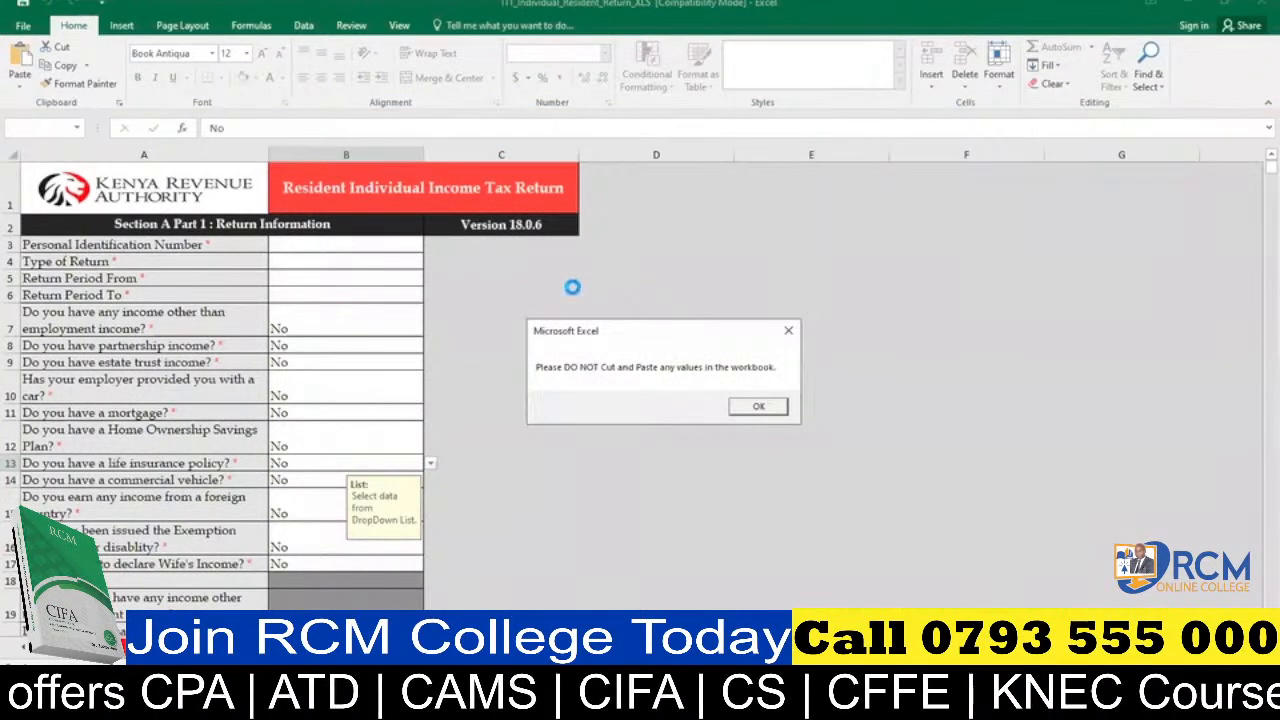
pyautogui.click(759, 407)
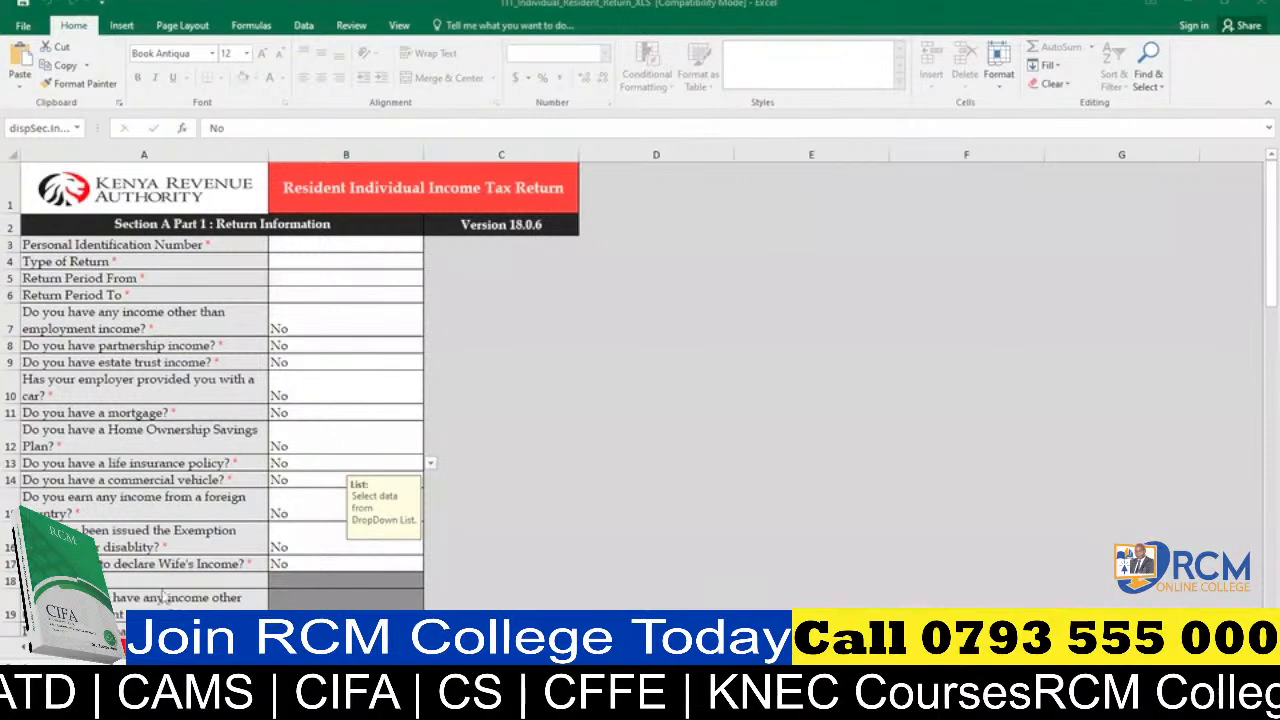
# Enter the taxpayer's Personal Identification Number in the return information section.
pyautogui.click(354, 242)
pyautogui.click(354, 242)
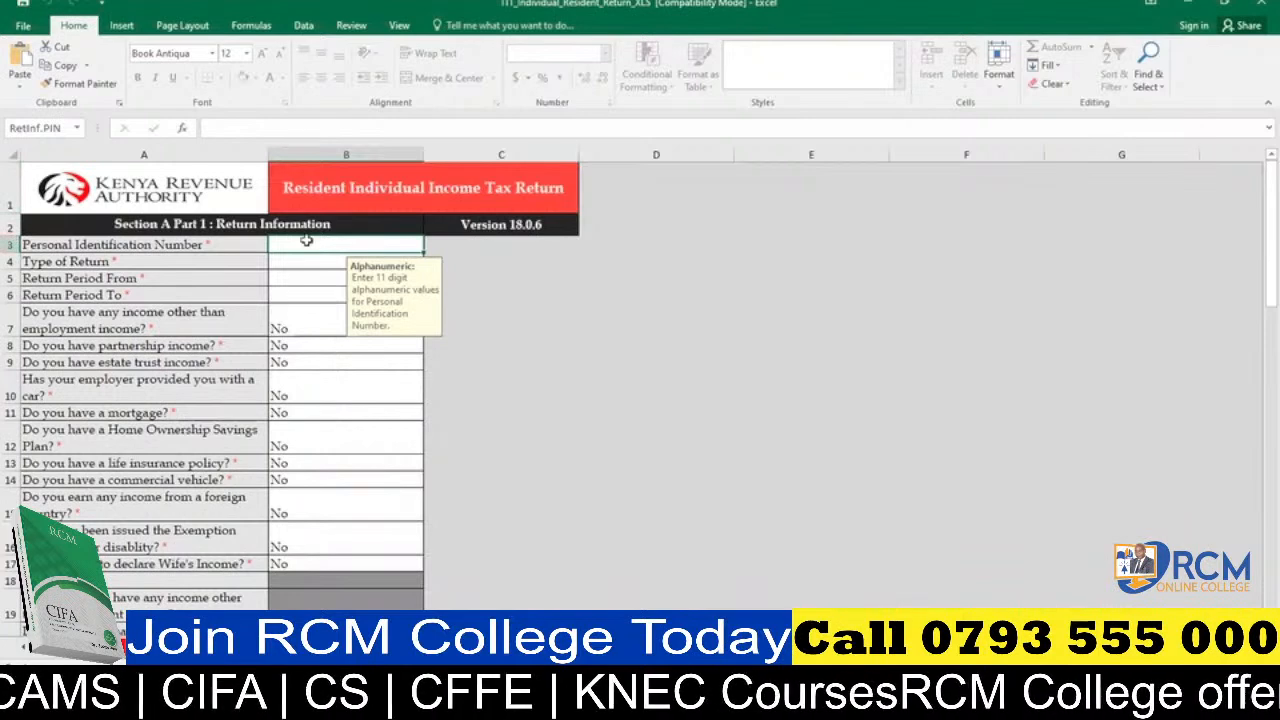
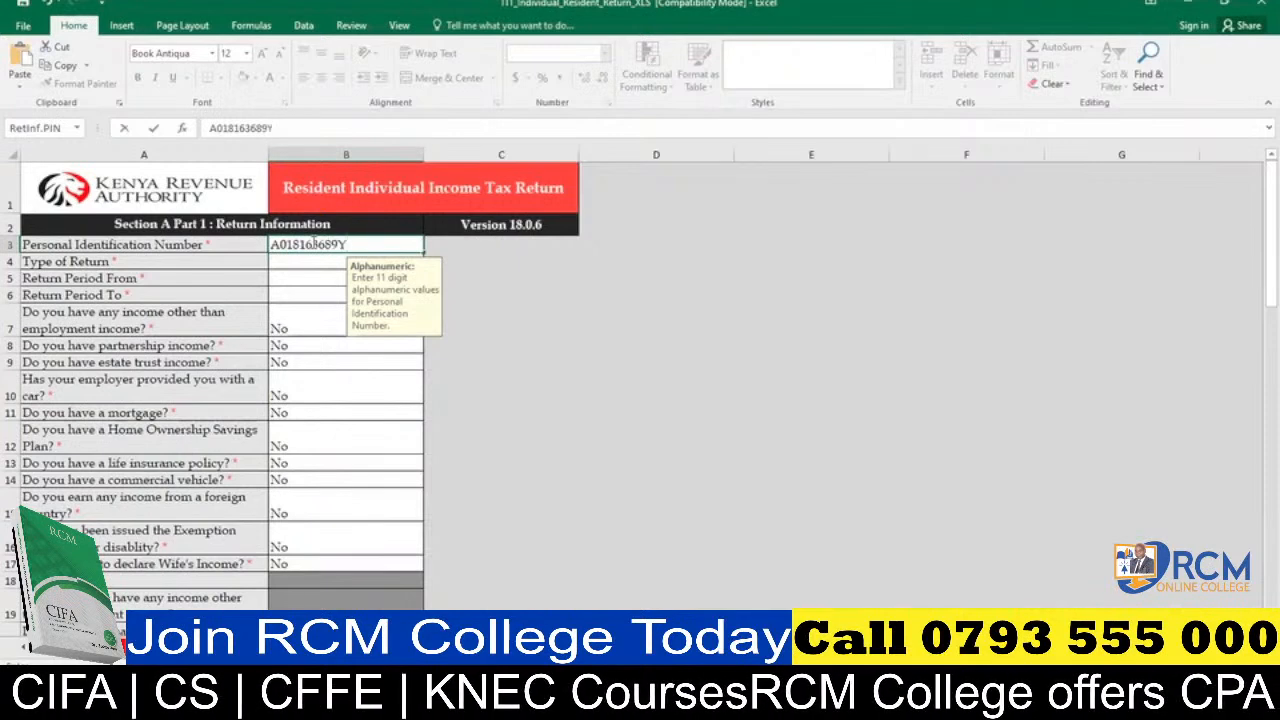
# Set the Type of Return to Original.
pyautogui.click(302, 261)
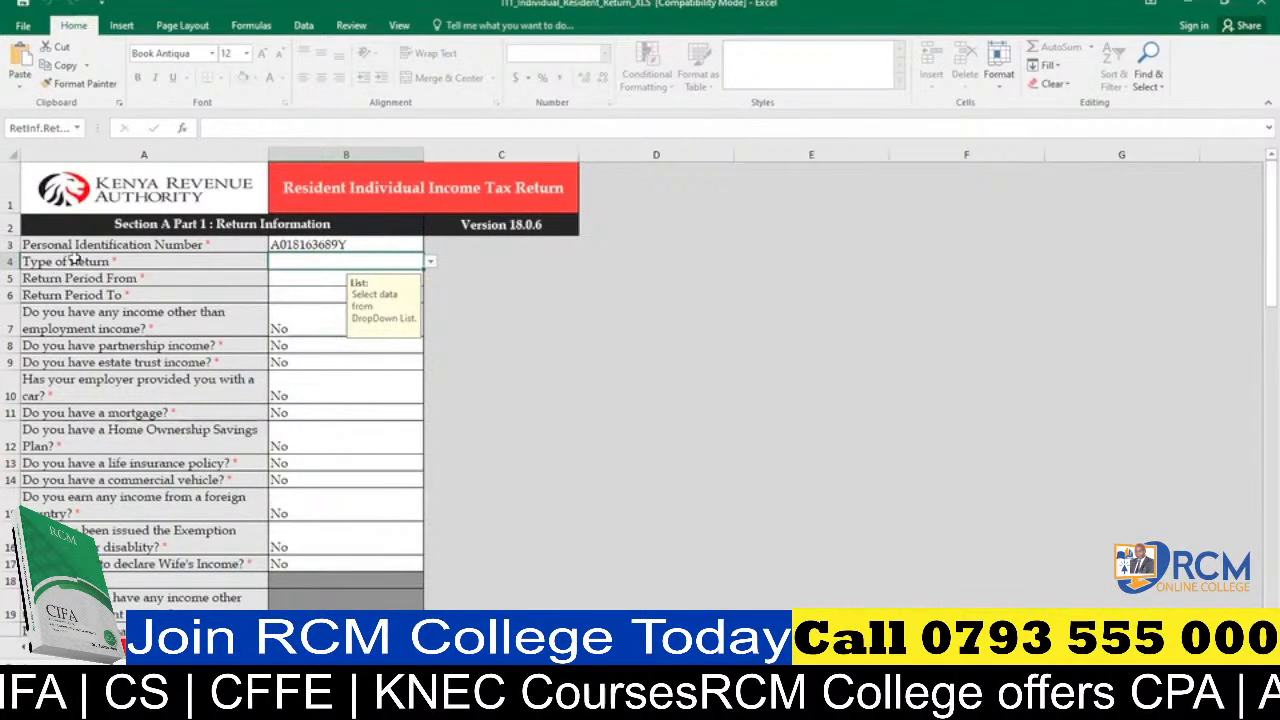
pyautogui.click(431, 265)
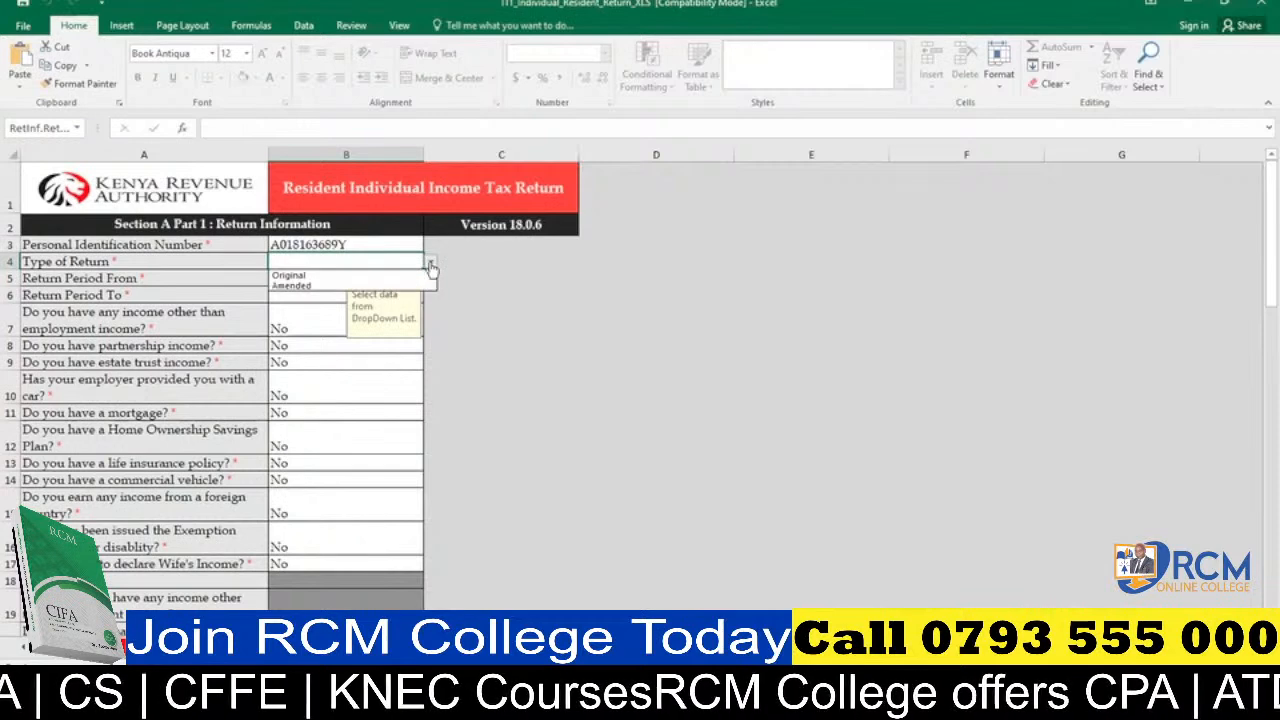
pyautogui.click(314, 276)
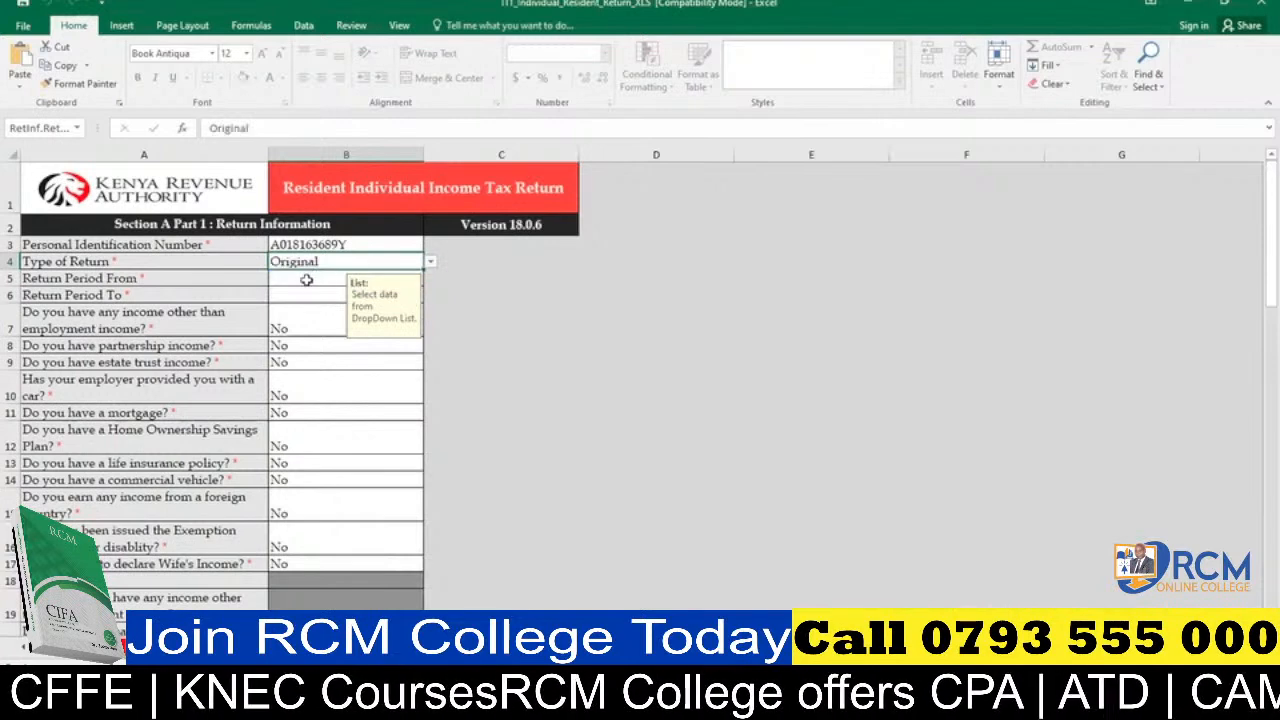
# Set the Return Period From date to 01/01/2022.
pyautogui.click(306, 280)
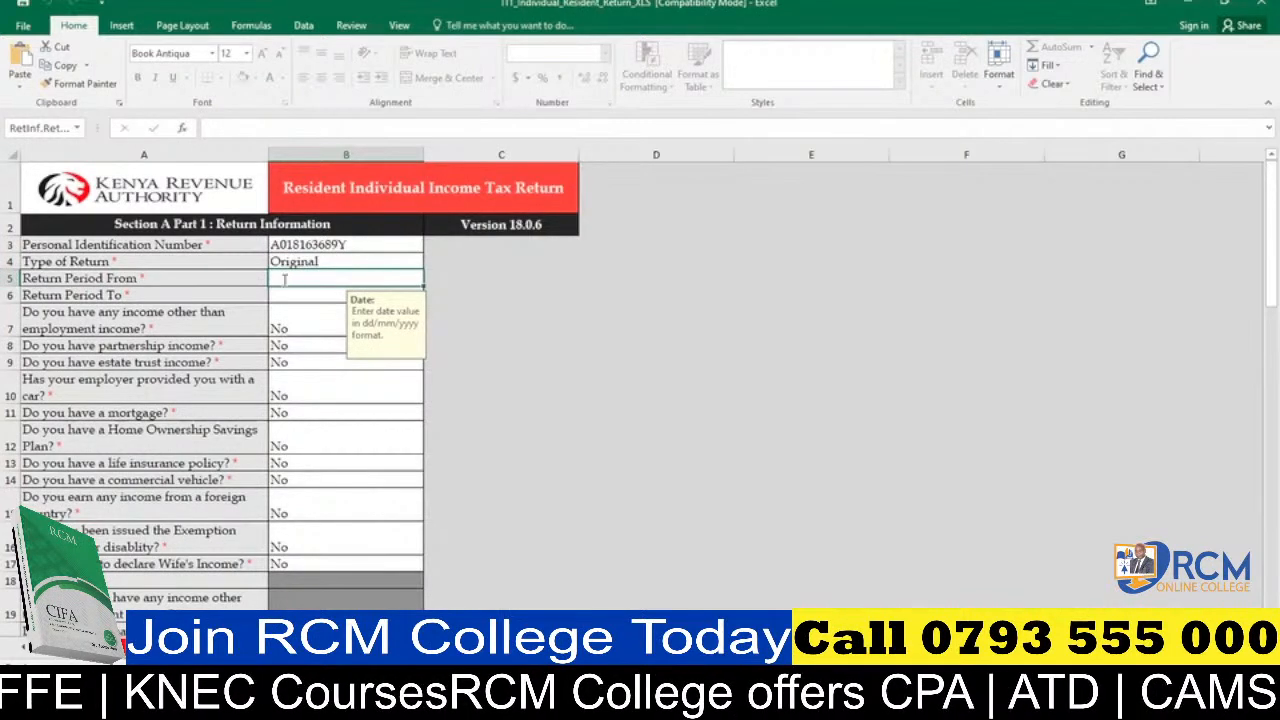
pyautogui.write('01')
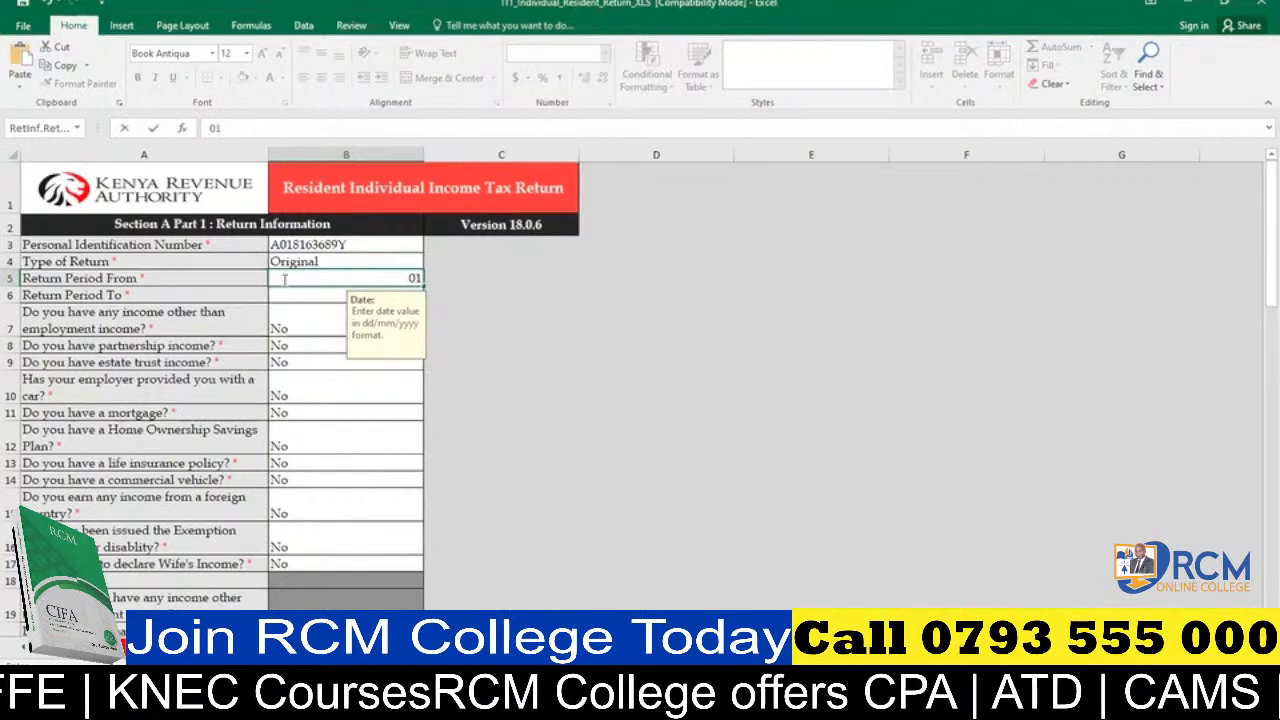
pyautogui.write('/01/2022')
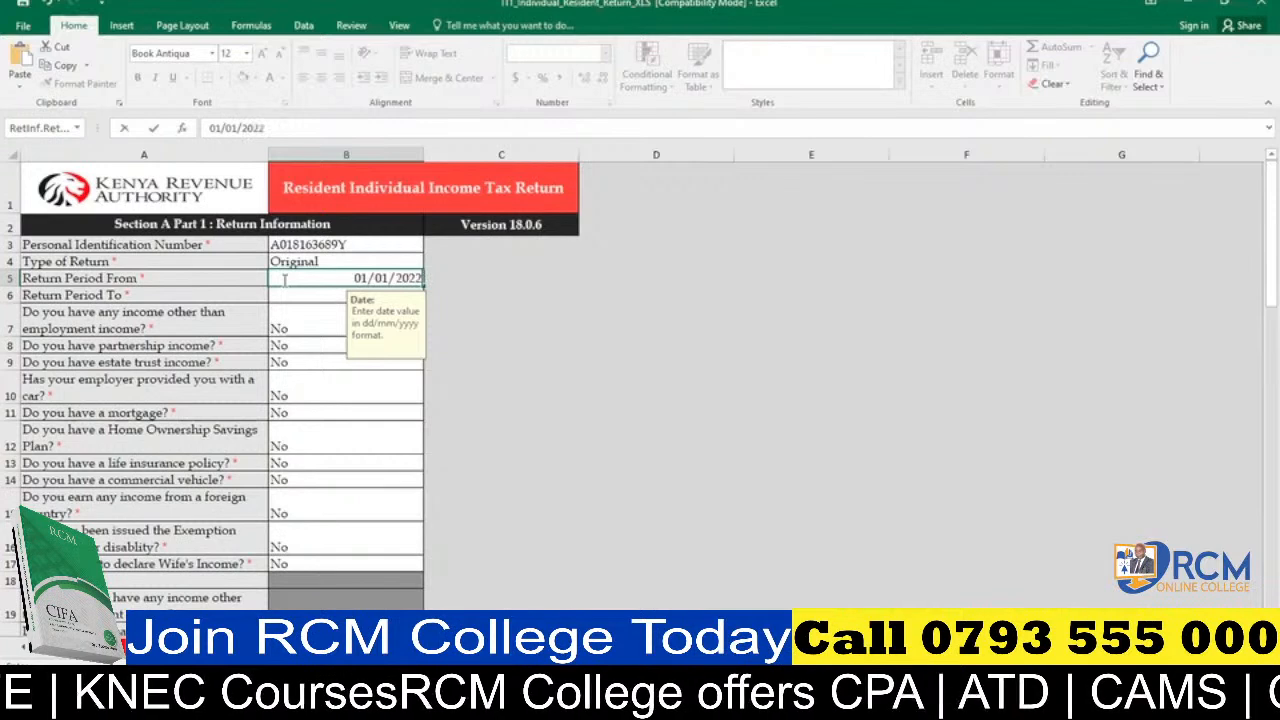
pyautogui.click(290, 295)
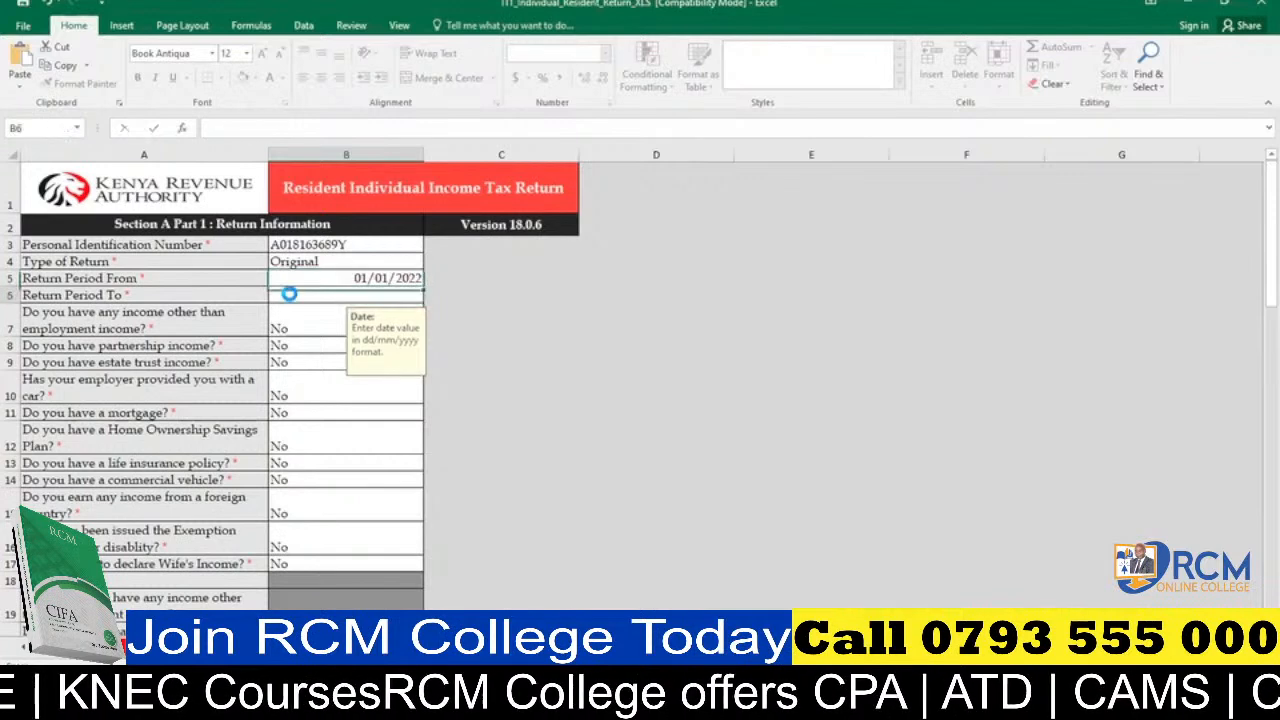
pyautogui.press('Up')
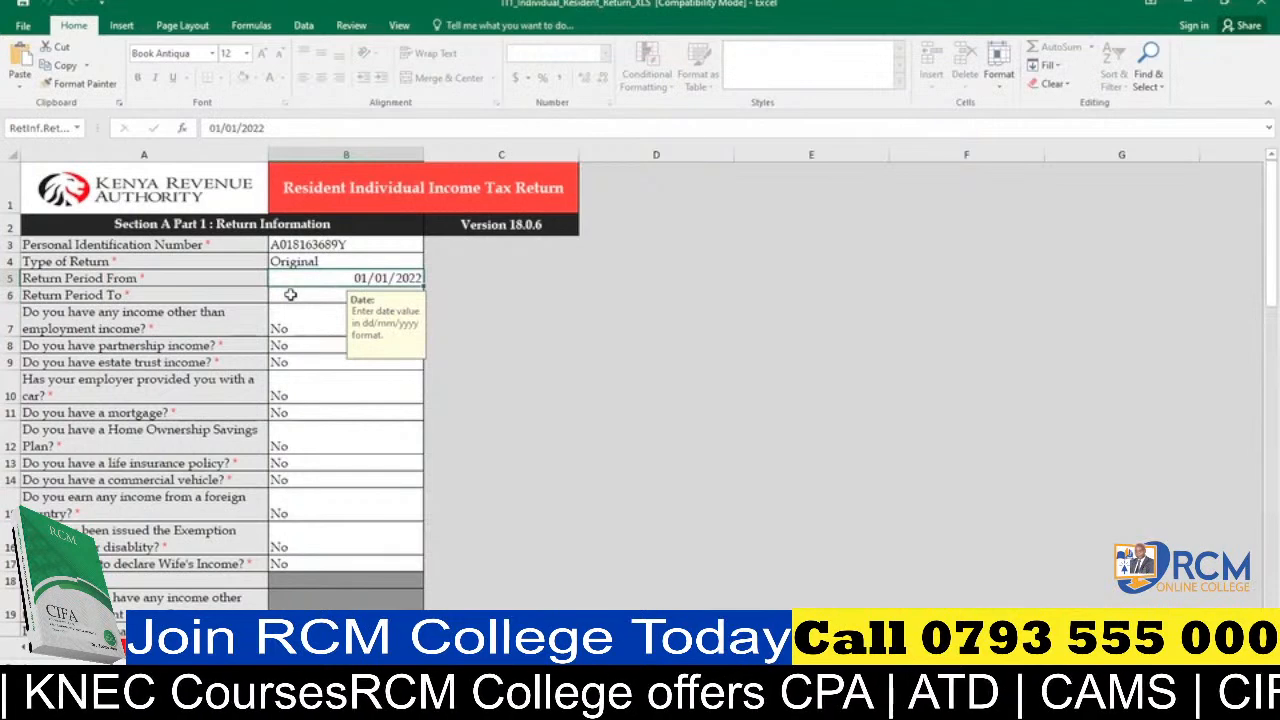
# Set the Return Period To date to 31/12/2022.
pyautogui.click(290, 295)
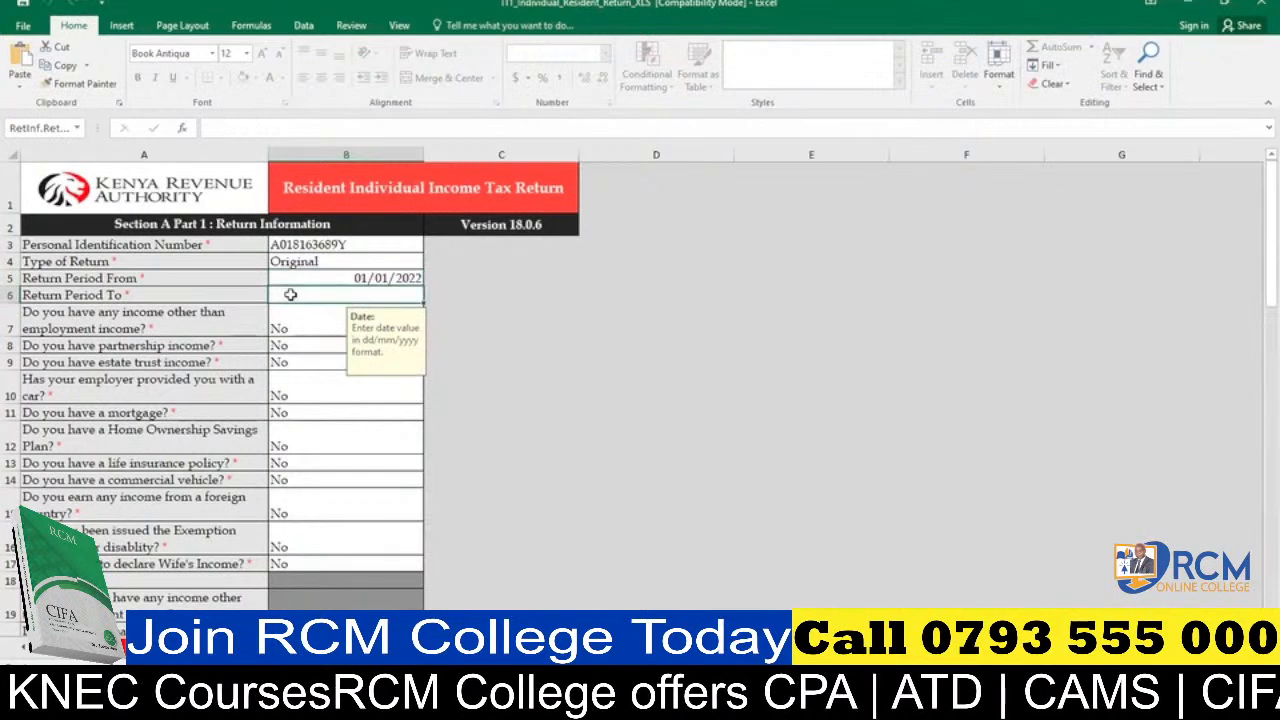
pyautogui.write('31')
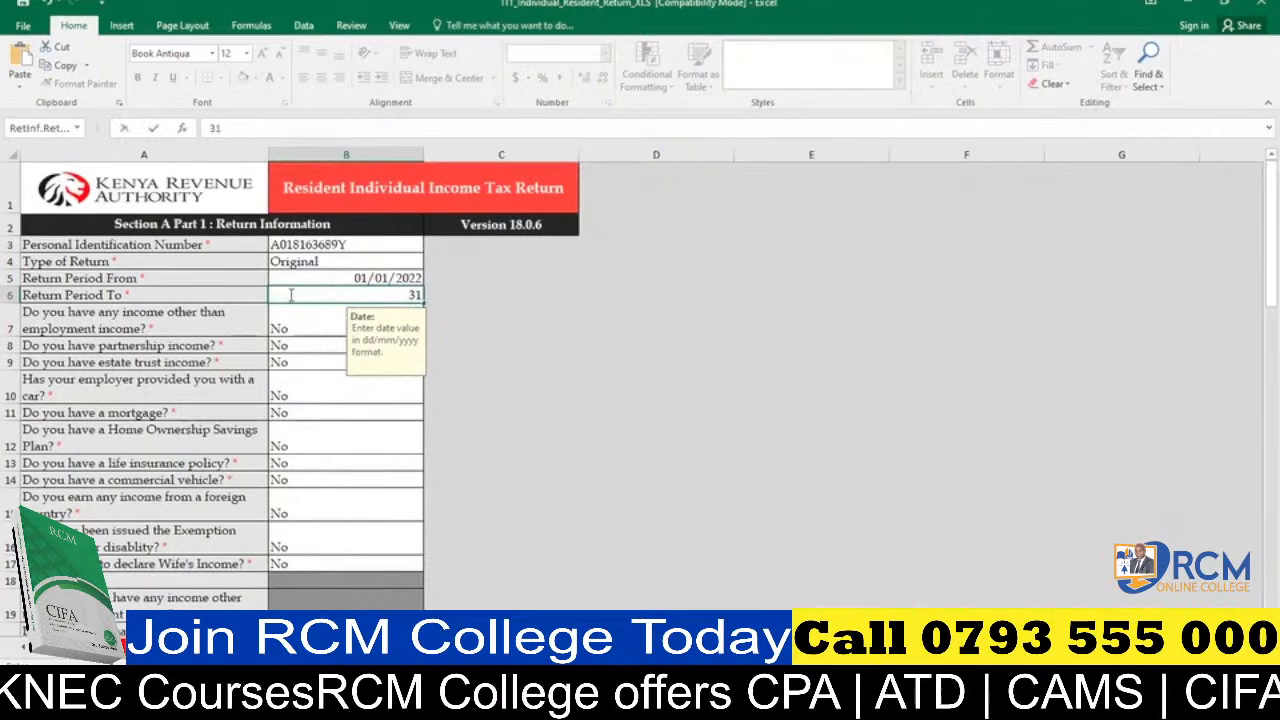
pyautogui.write('/12/20')
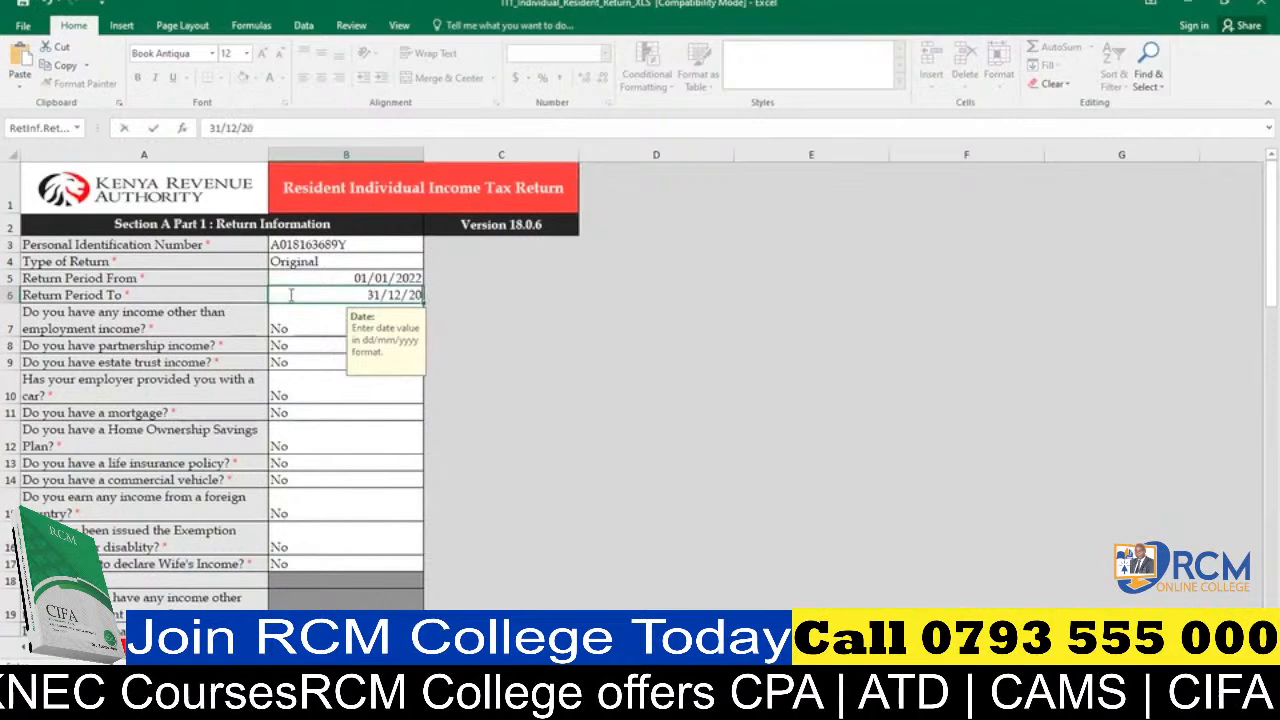
pyautogui.write('22')
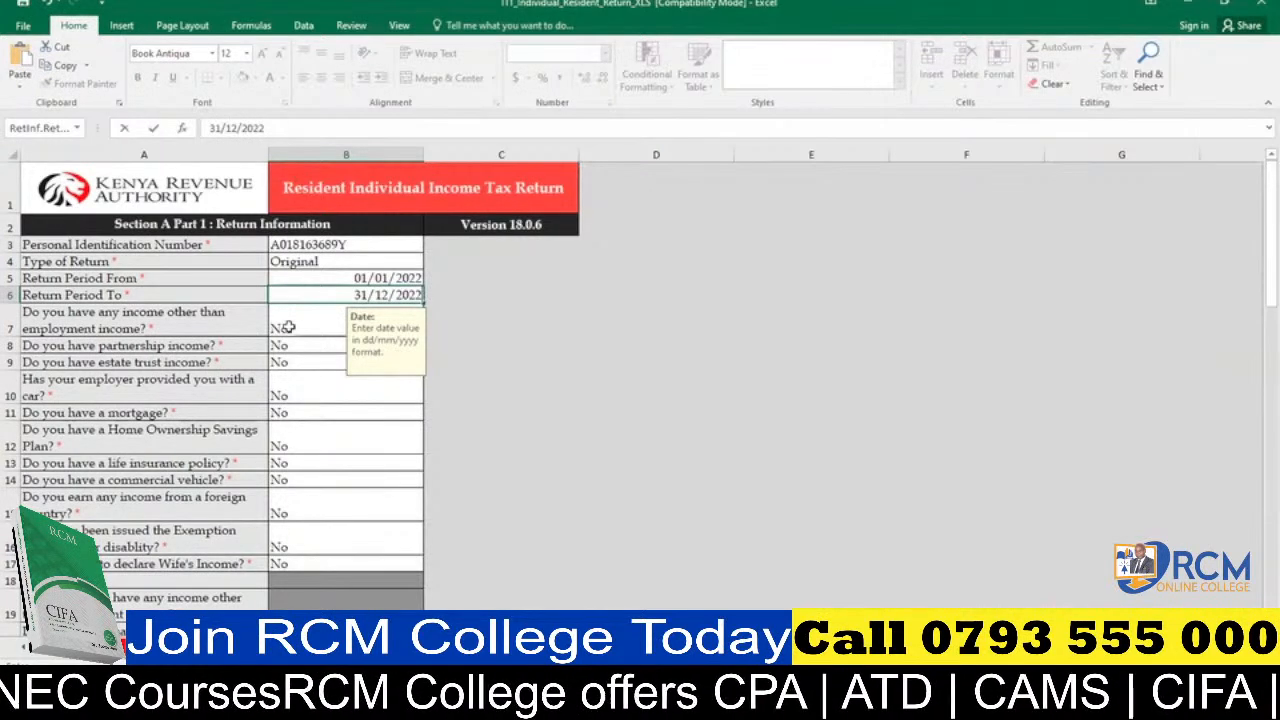
pyautogui.click(288, 327)
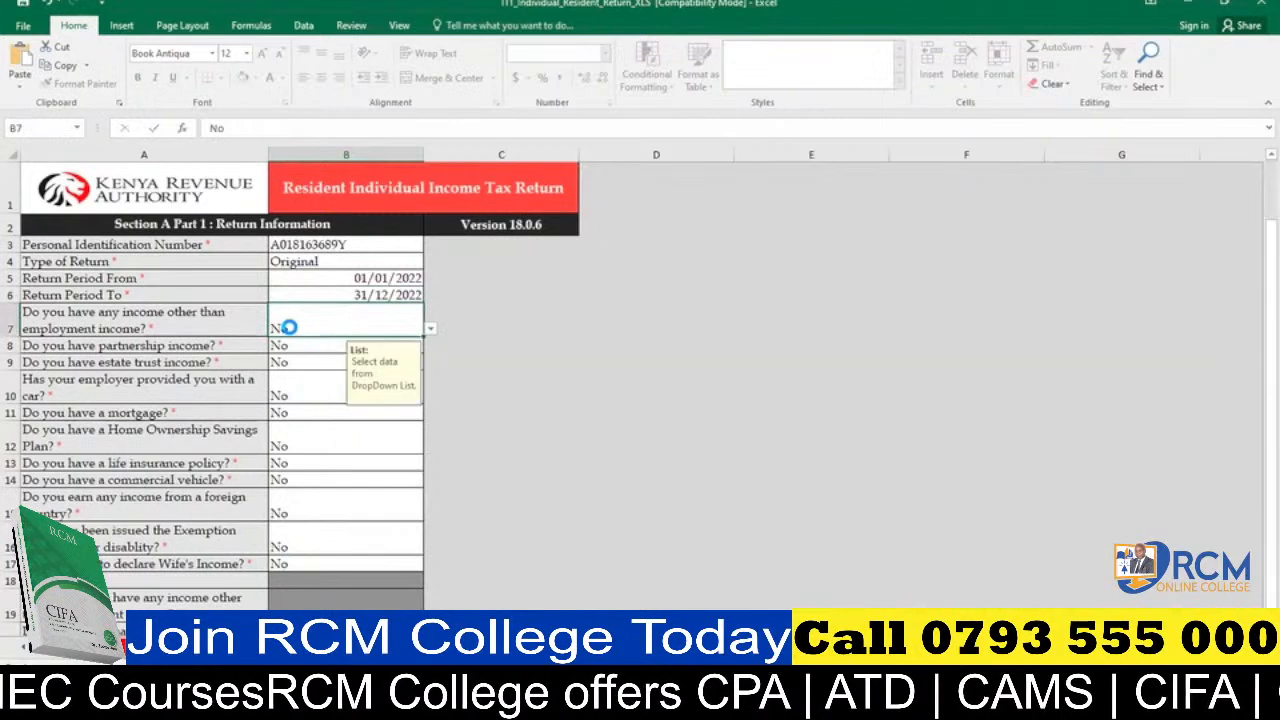
pyautogui.press('Up')
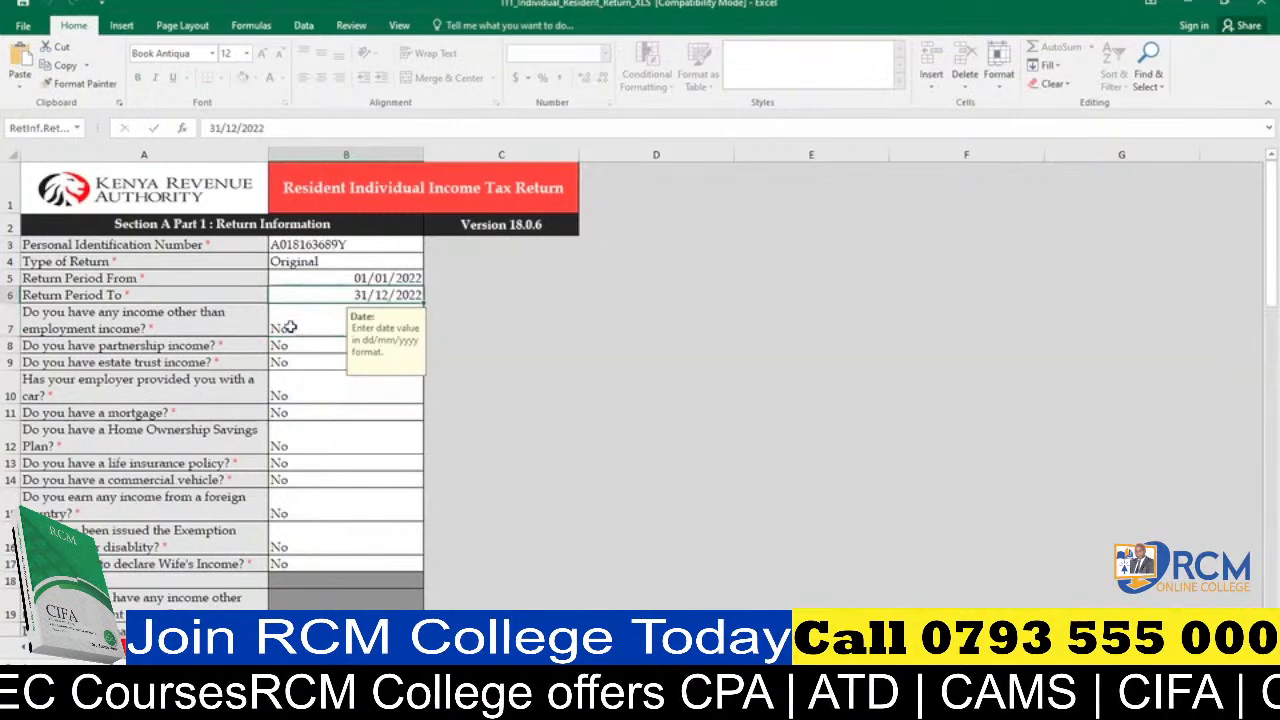
# Review the yes/no questions in Section A Part 1, from income other than employment through to commercial vehicle ownership.
pyautogui.click(300, 345)
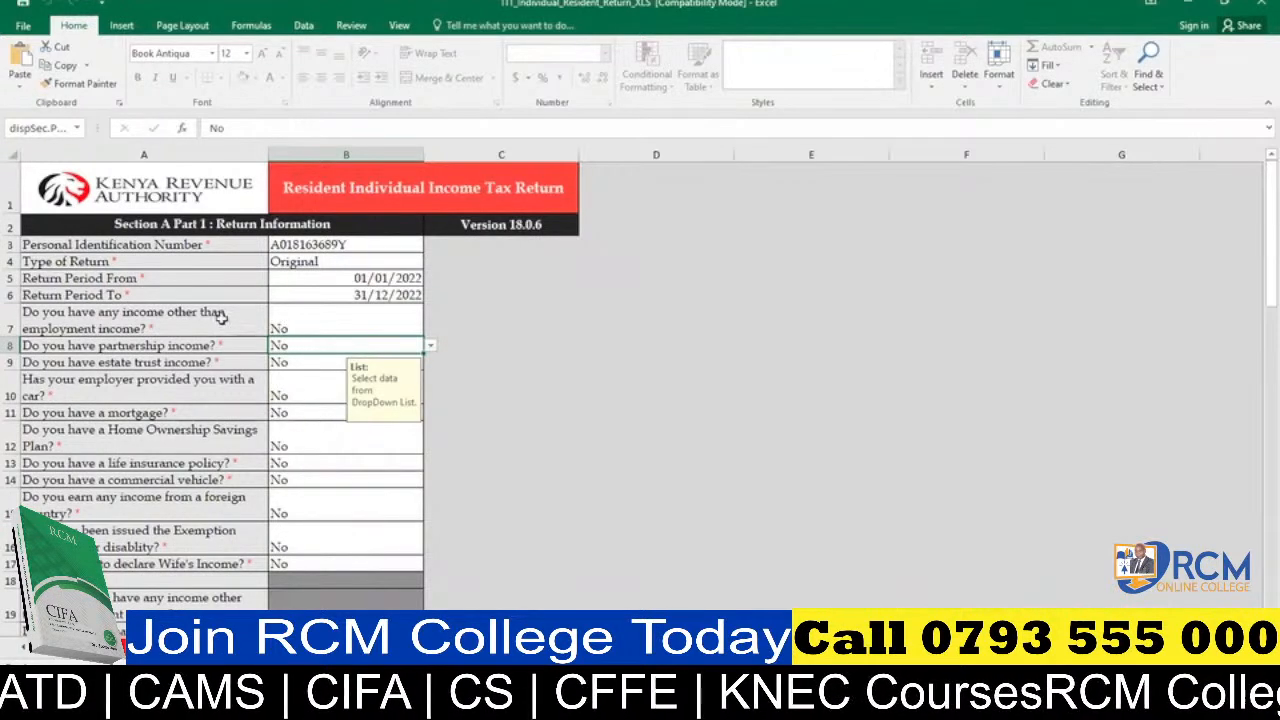
pyautogui.click(286, 322)
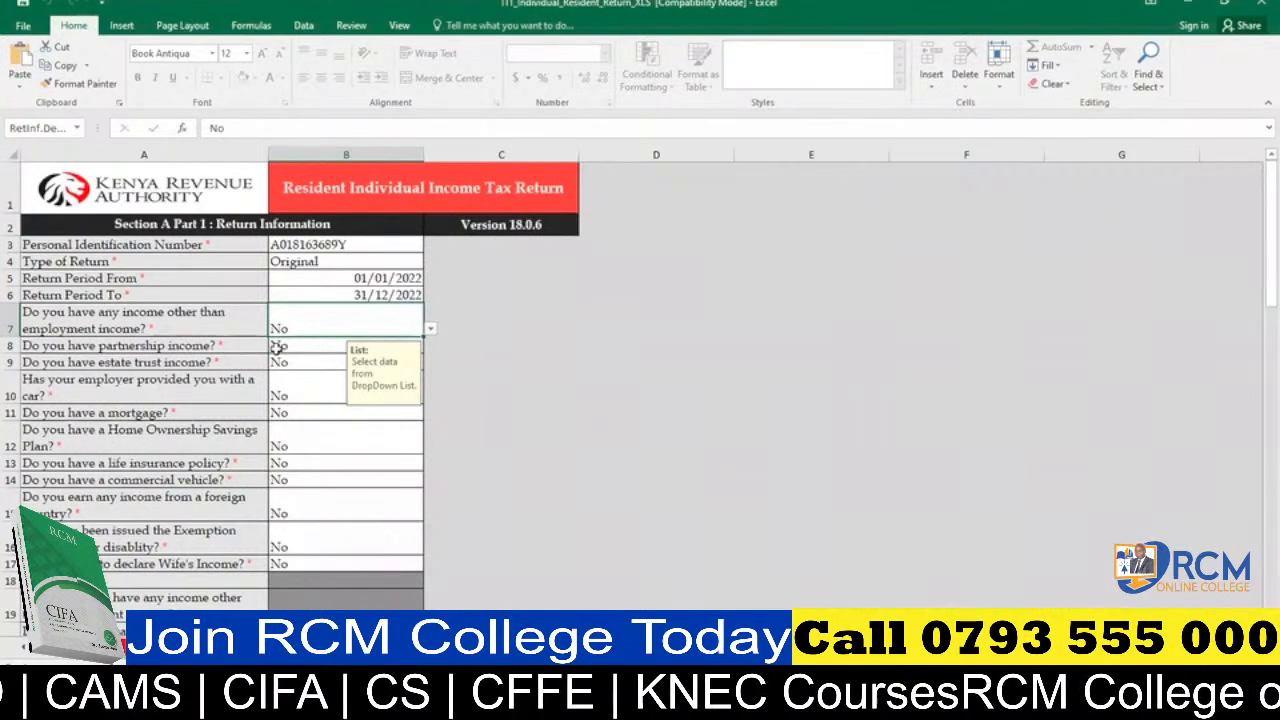
pyautogui.click(278, 352)
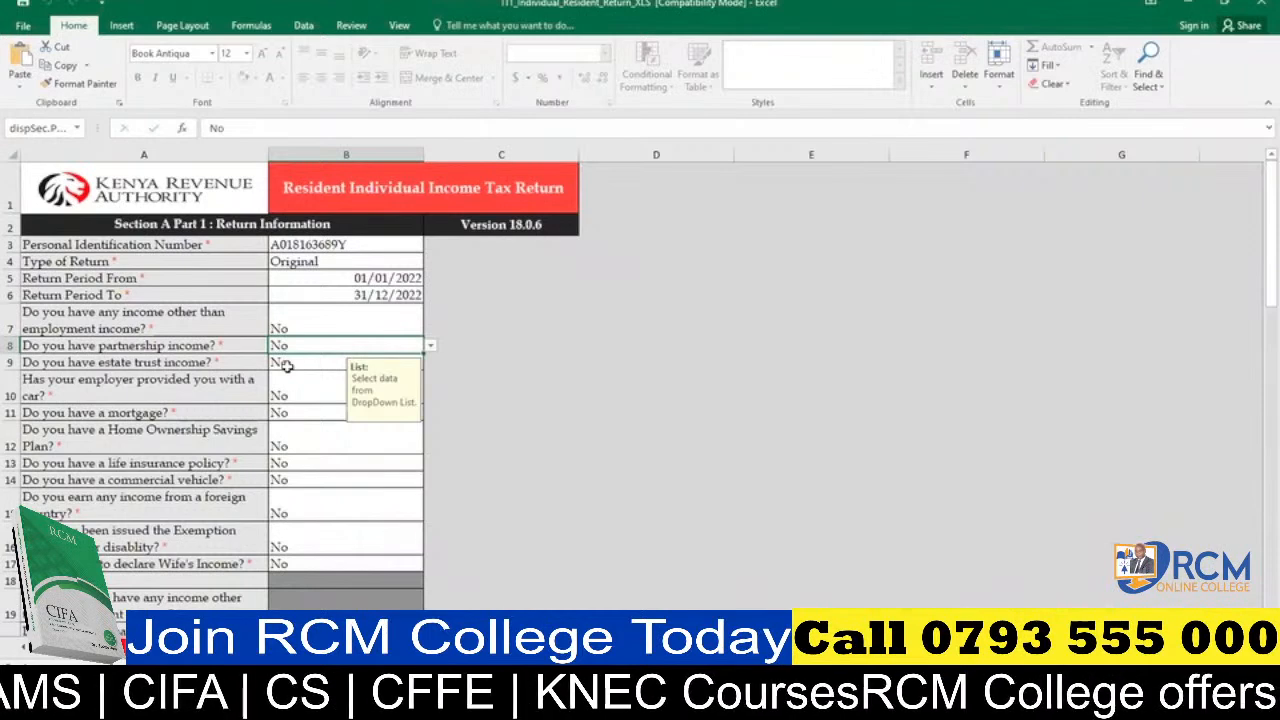
pyautogui.click(287, 366)
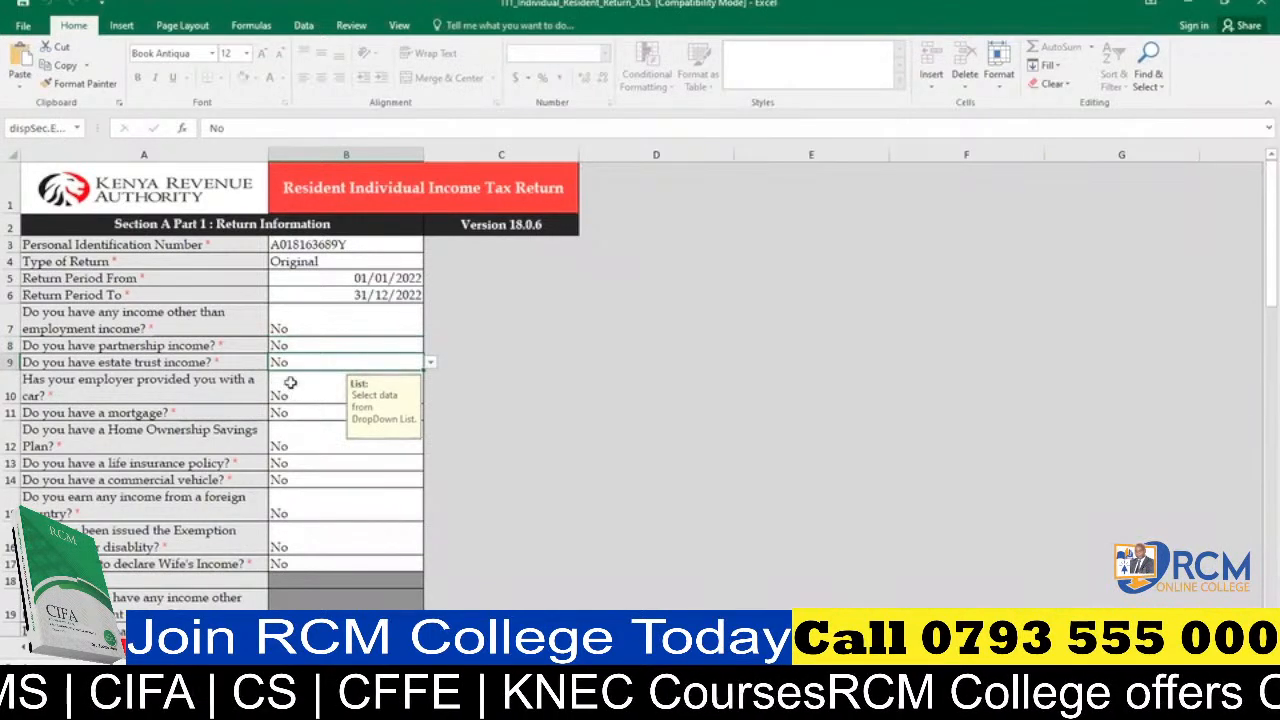
pyautogui.click(290, 391)
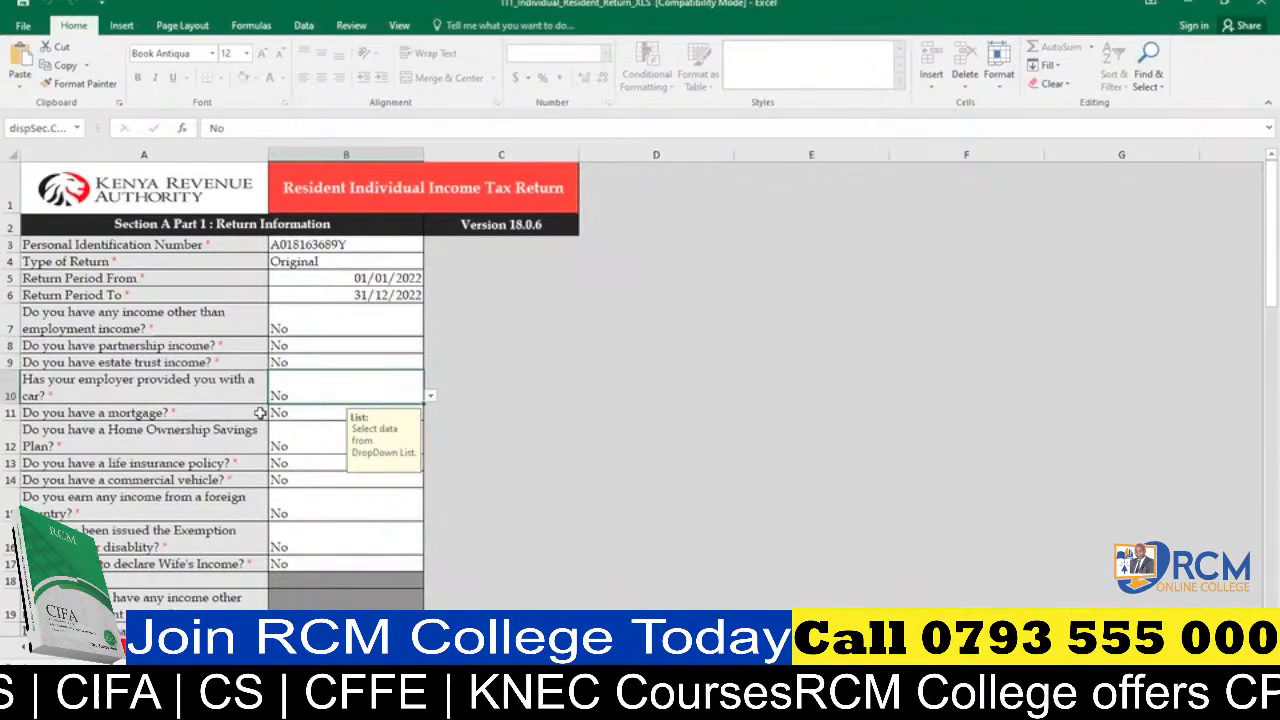
pyautogui.click(286, 418)
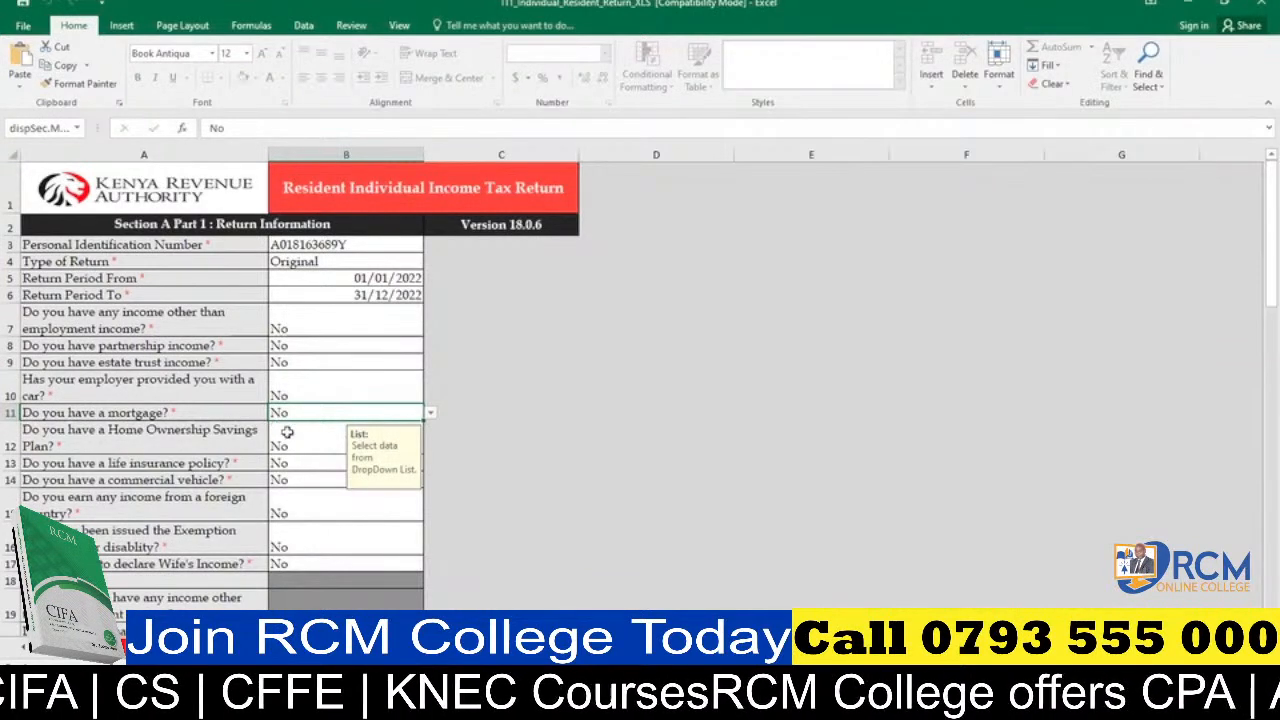
pyautogui.click(287, 434)
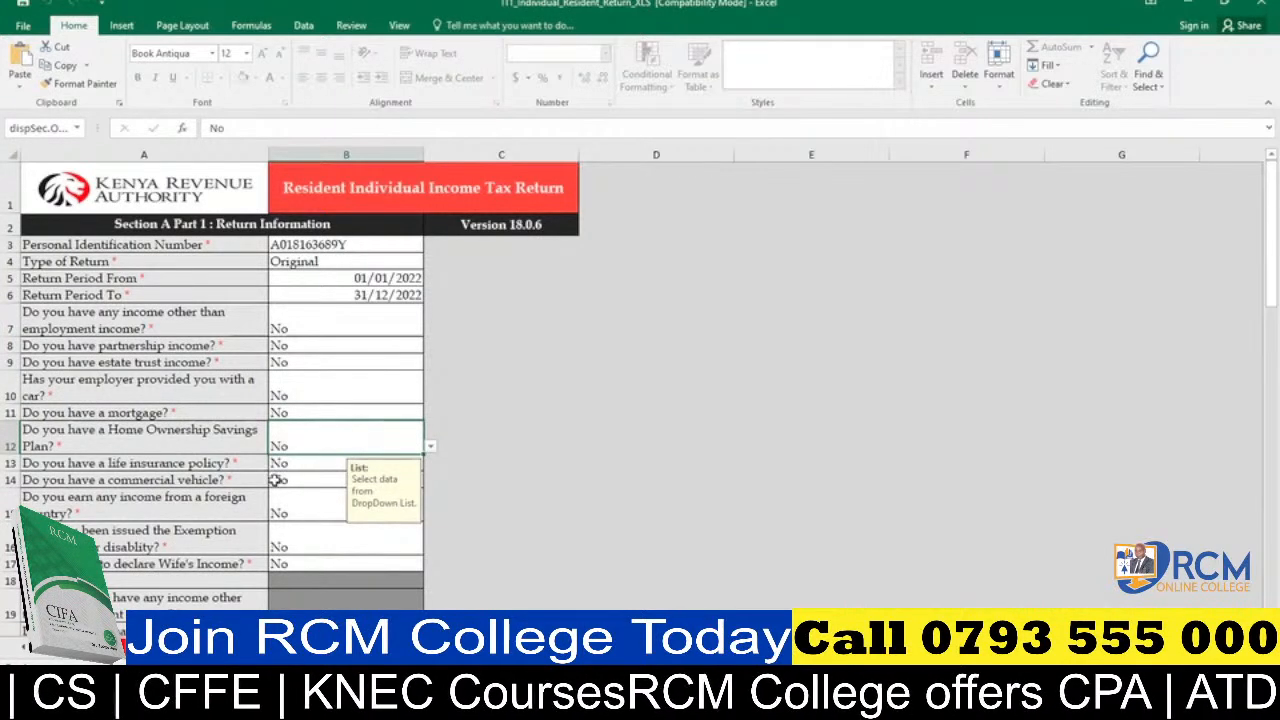
pyautogui.click(280, 483)
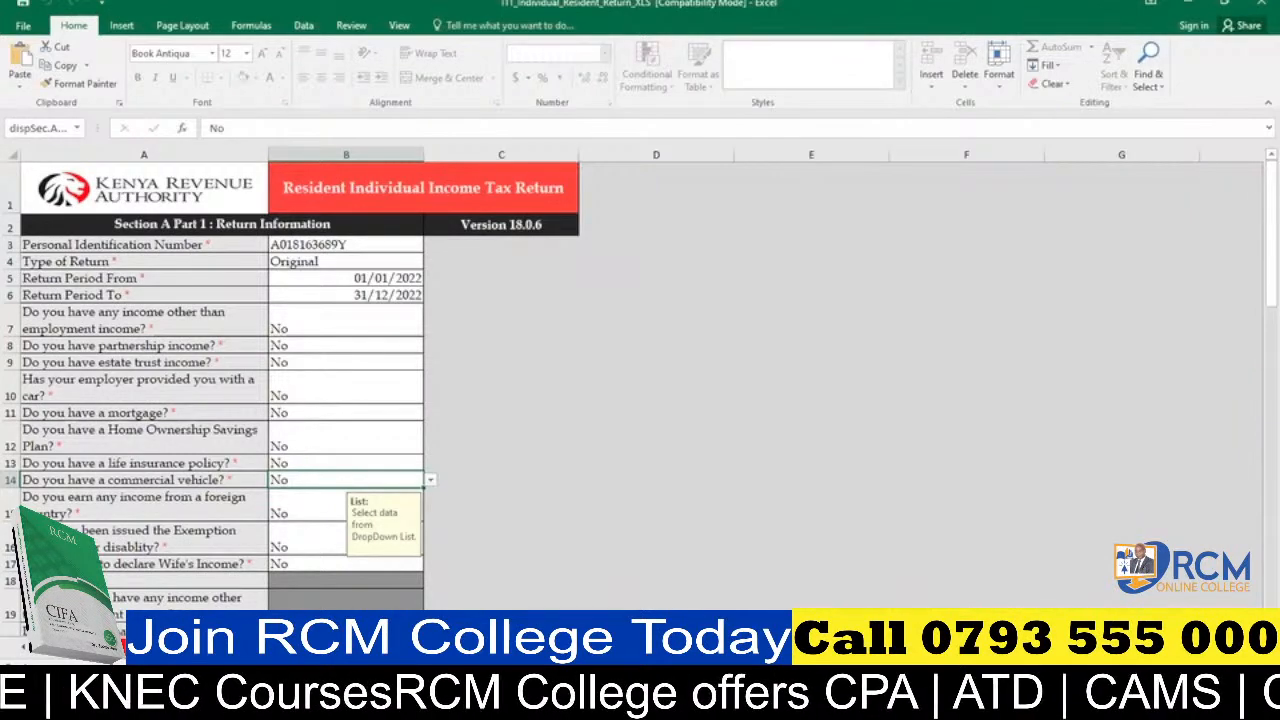
# Enter the employer's PIN in the first row of Section F, Details of Employment Income (Self).
pyautogui.hotkey('ctrl', 'pagedown')
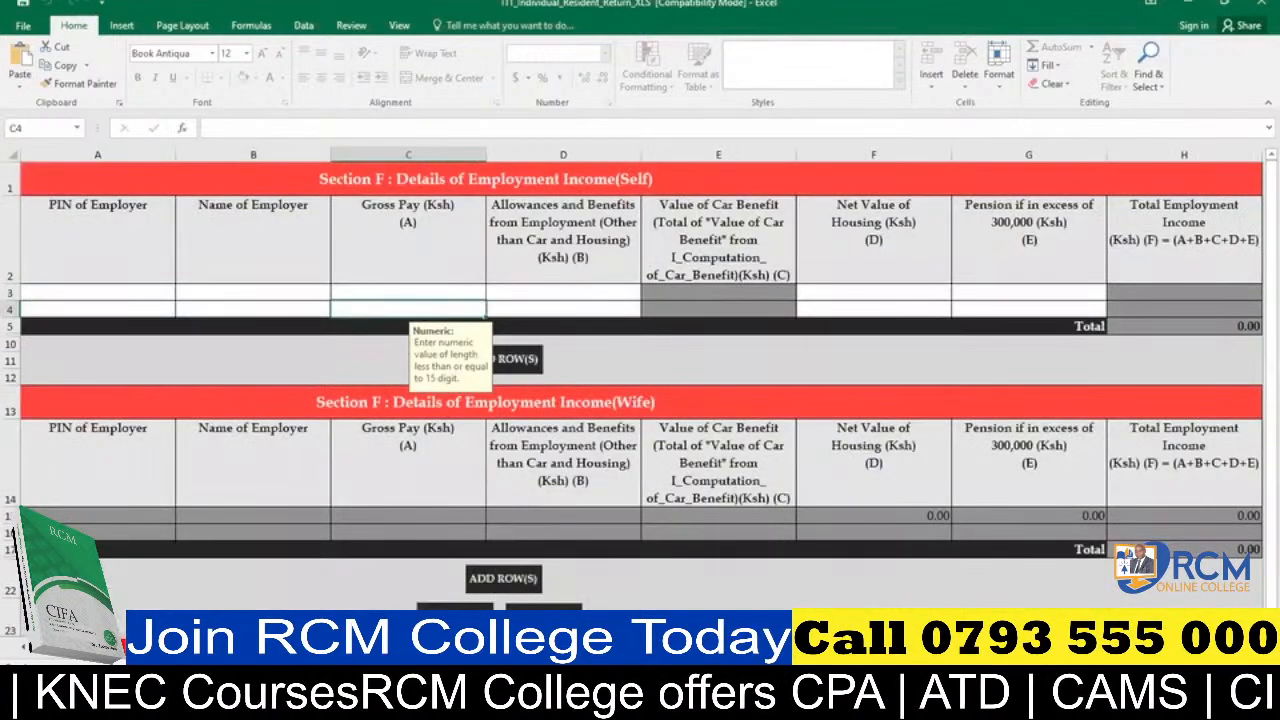
pyautogui.click(132, 301)
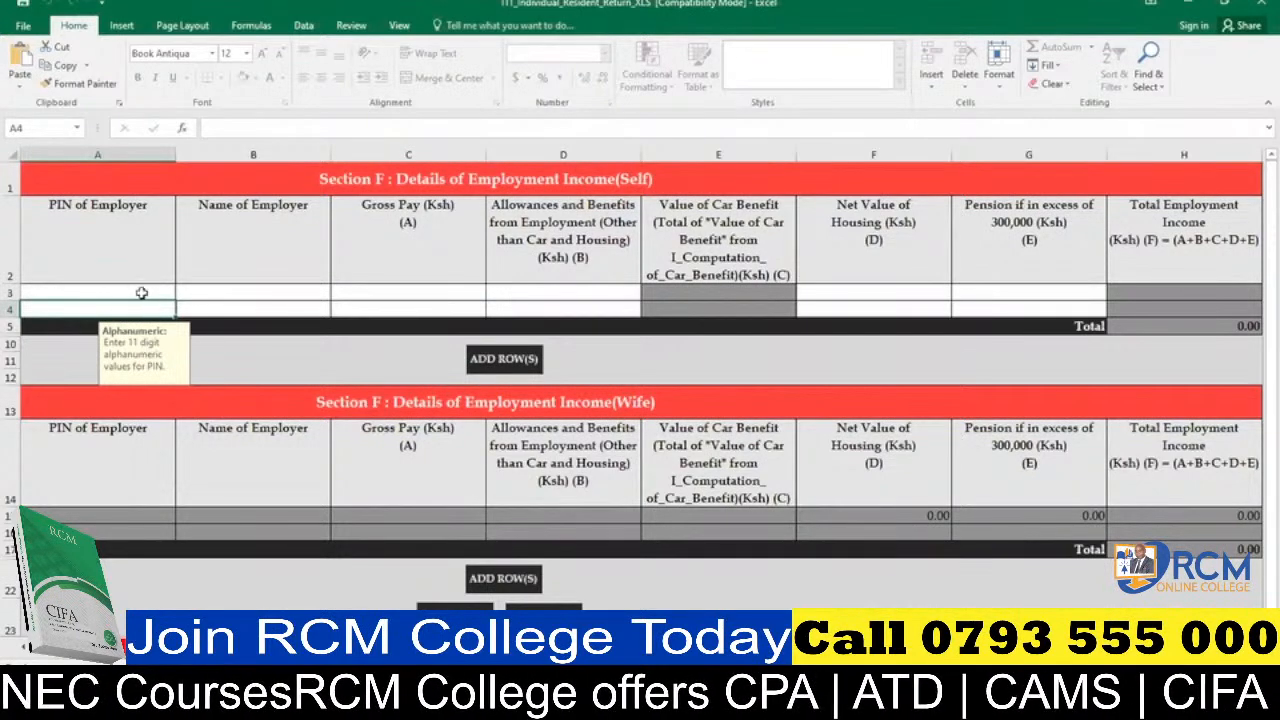
pyautogui.click(143, 291)
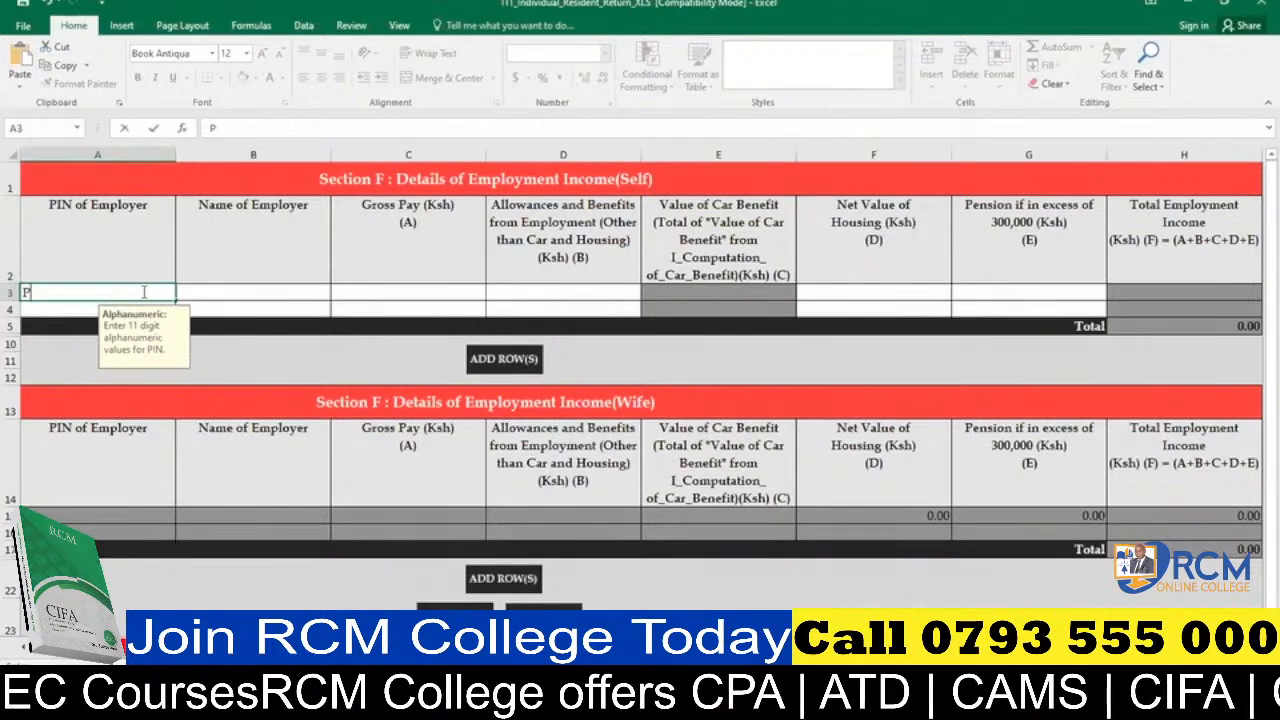
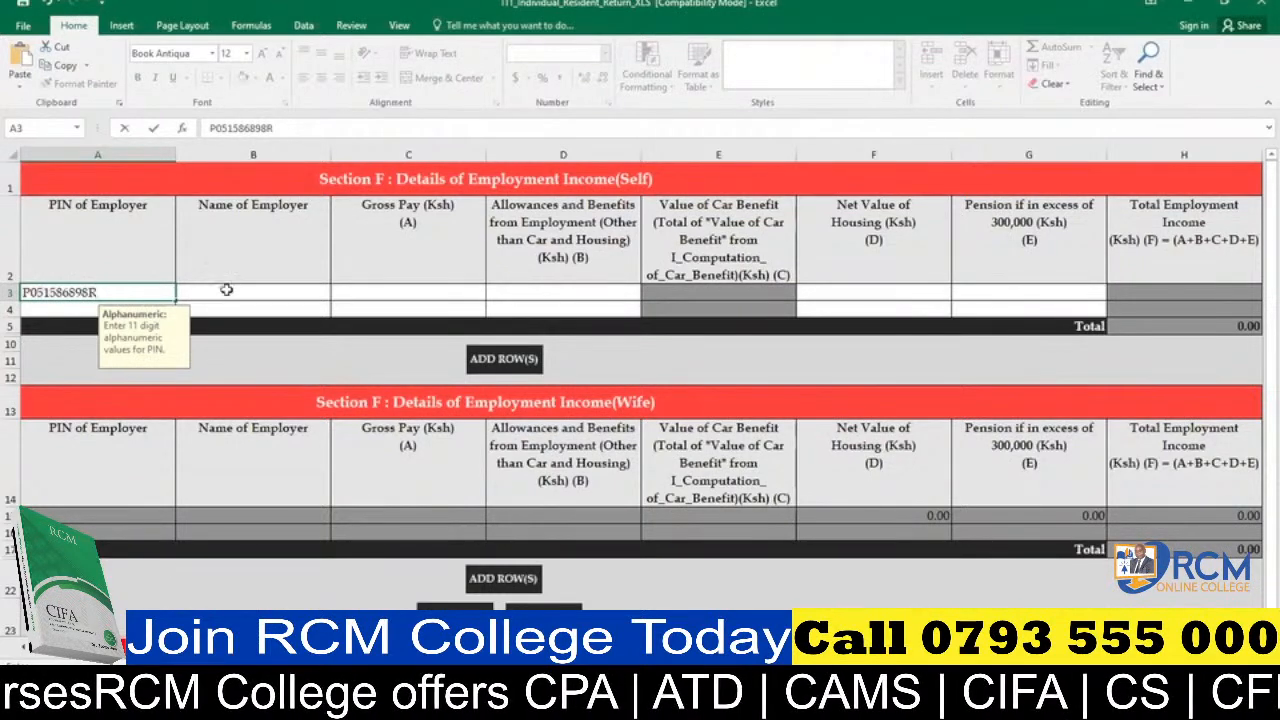
# Enter Maji Marefu as the Name of Employer in the first row of Section F (Self).
pyautogui.click(227, 290)
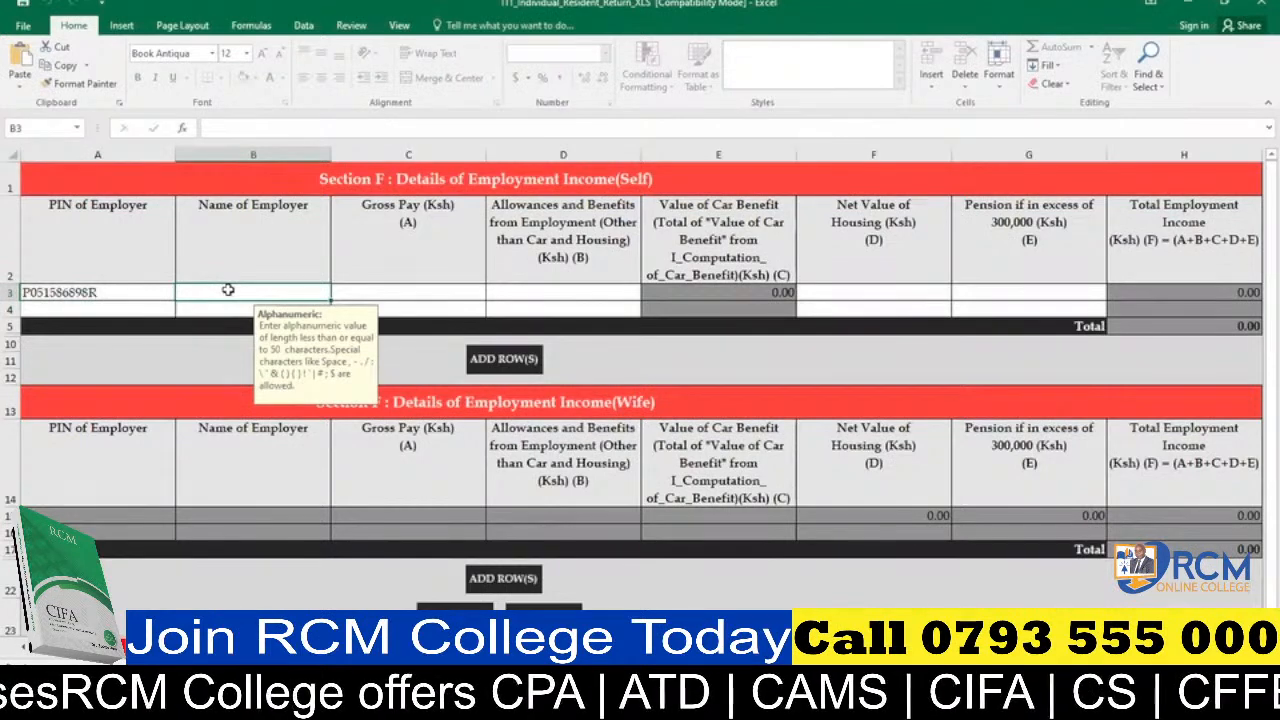
pyautogui.write('M')
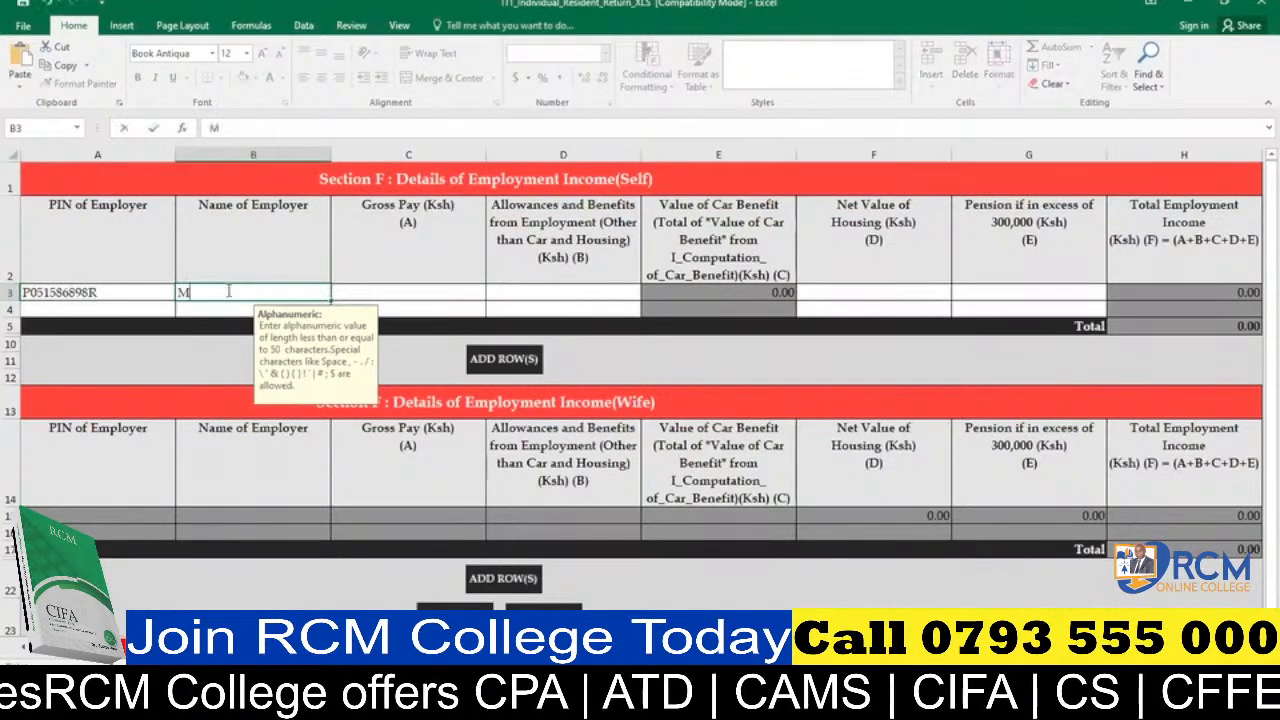
pyautogui.write('aj')
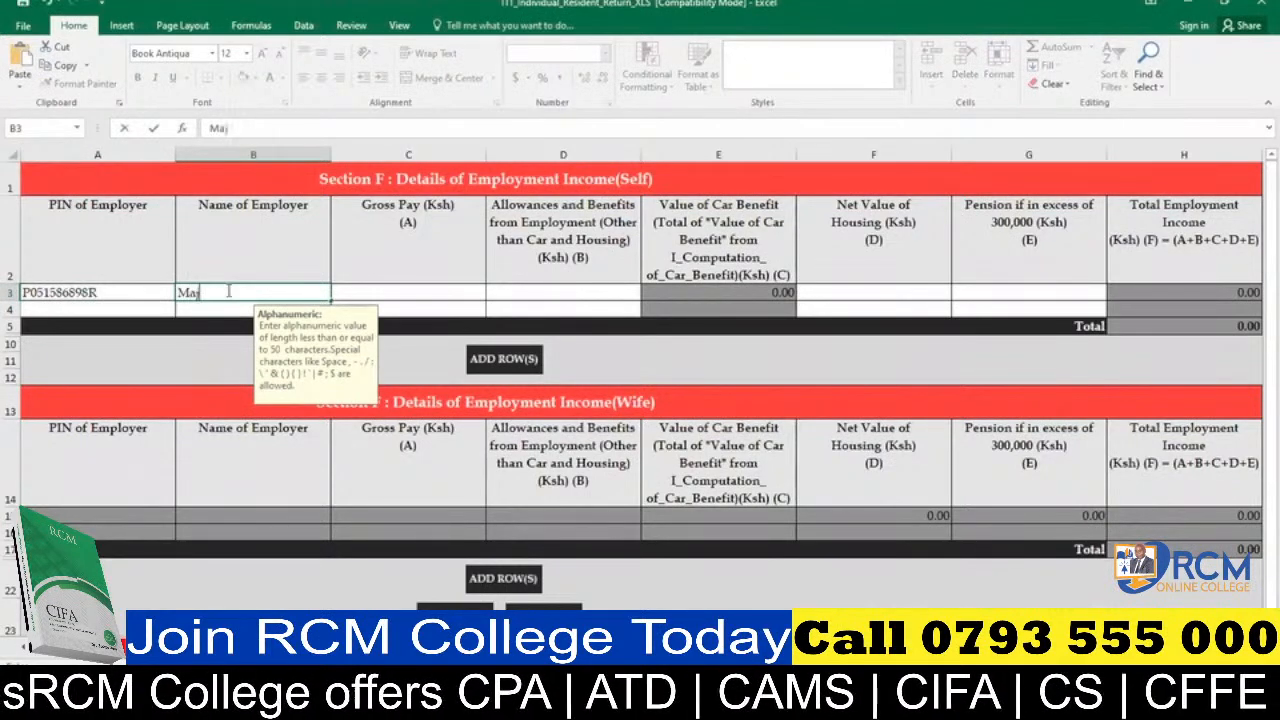
pyautogui.write('i Marefyu')
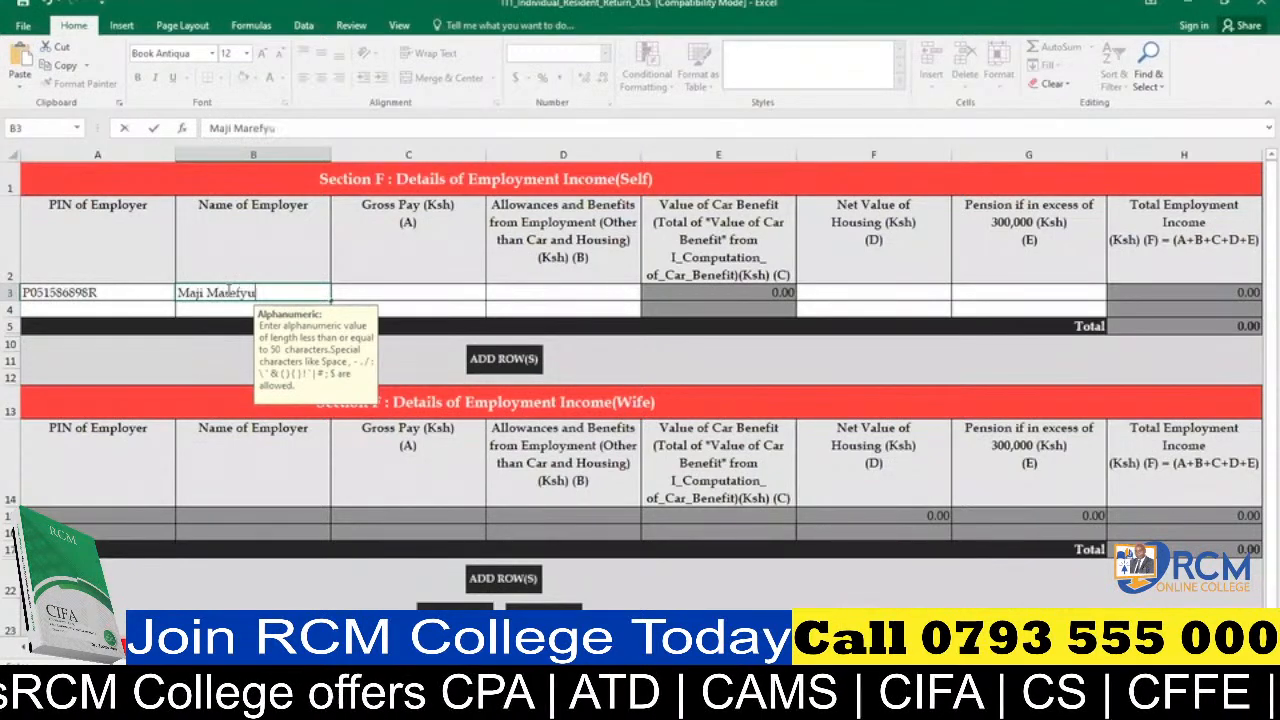
pyautogui.press('BackSpace')
pyautogui.press('BackSpace')
pyautogui.write('u')
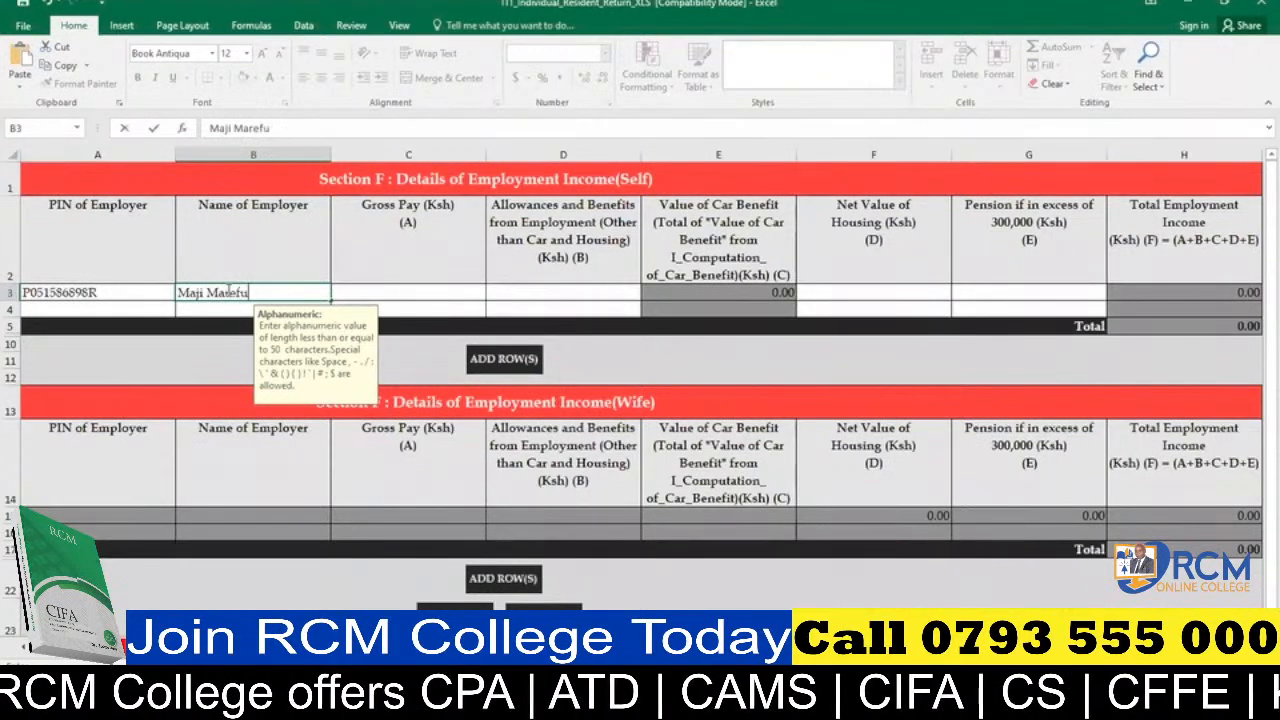
# Set the employer's Gross Pay in Section F (Self) to 3975362.15.
pyautogui.click(367, 290)
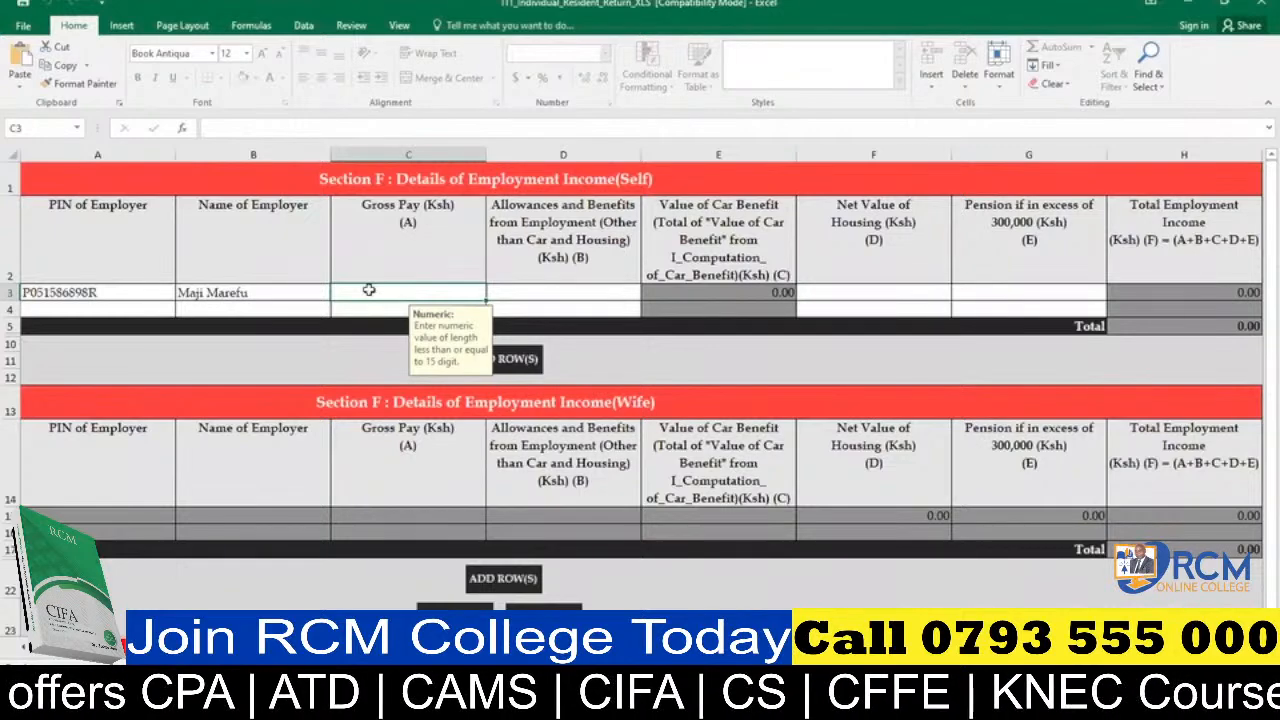
pyautogui.write('3')
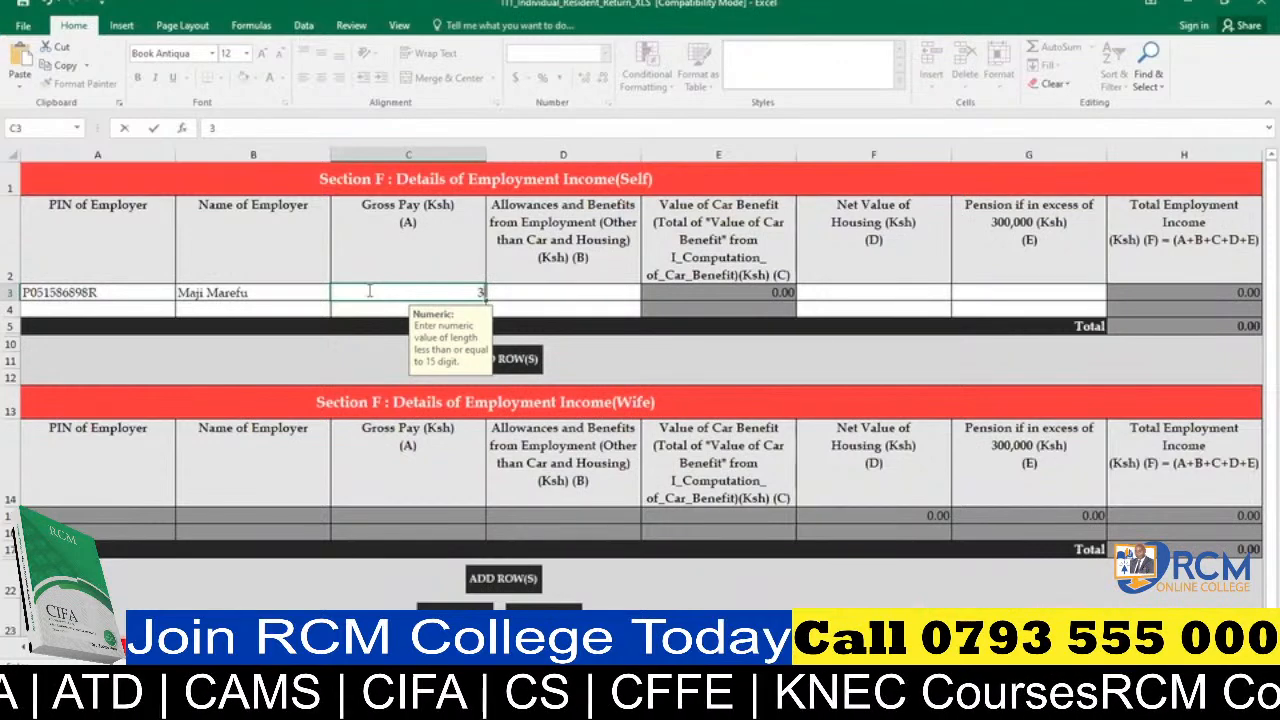
pyautogui.write('975')
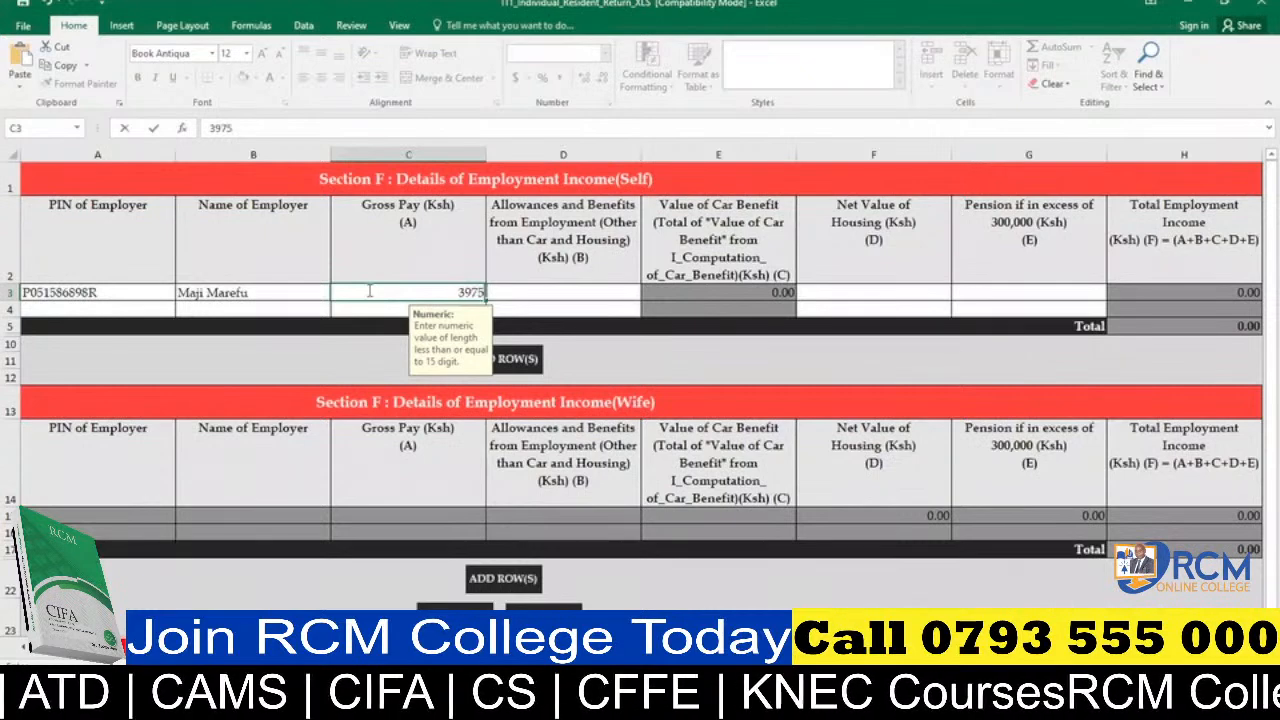
pyautogui.write('3')
pyautogui.write('62')
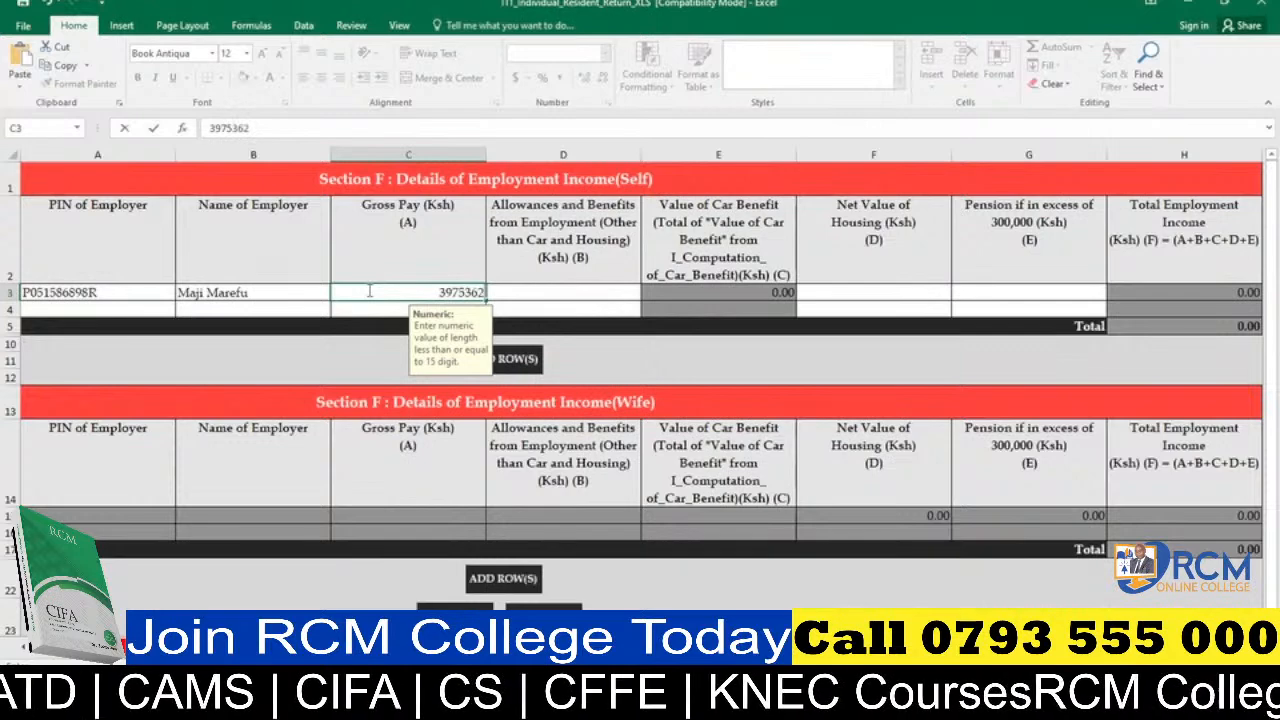
pyautogui.write('.15')
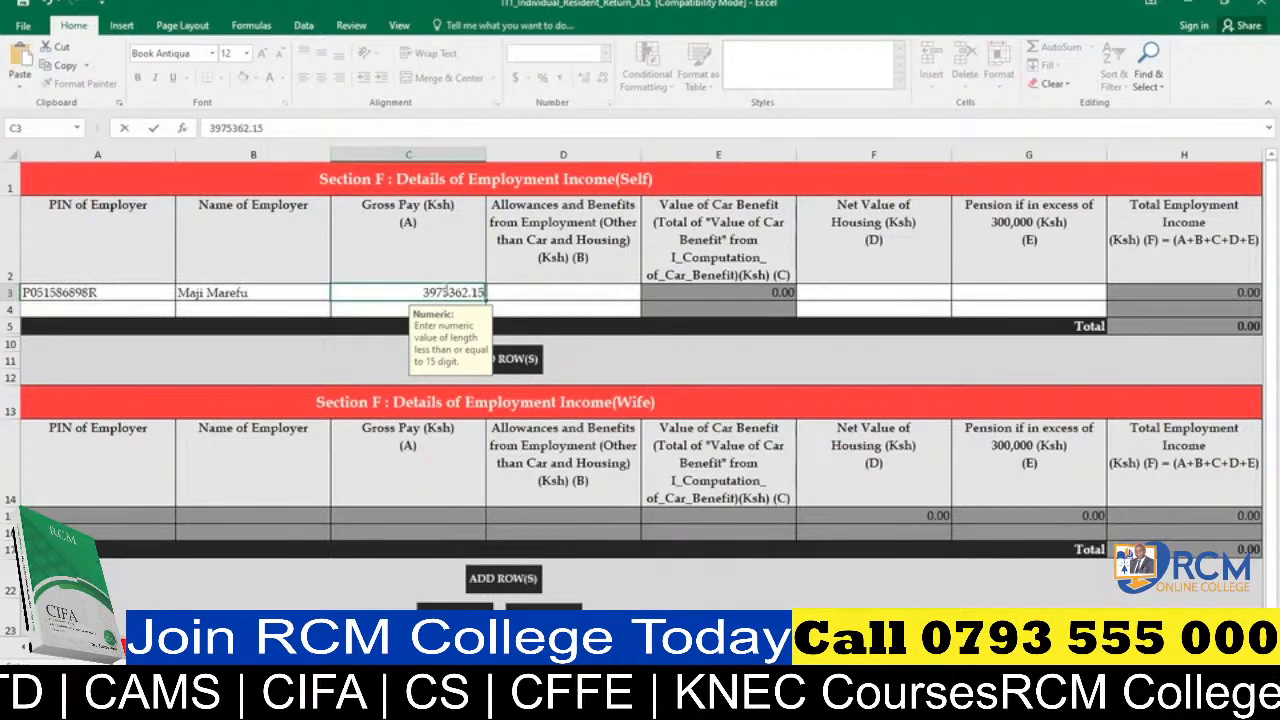
# Set both Allowances and Benefits from Employment and Net Value of Housing to 0 in the employer's Section F row.
pyautogui.click(517, 290)
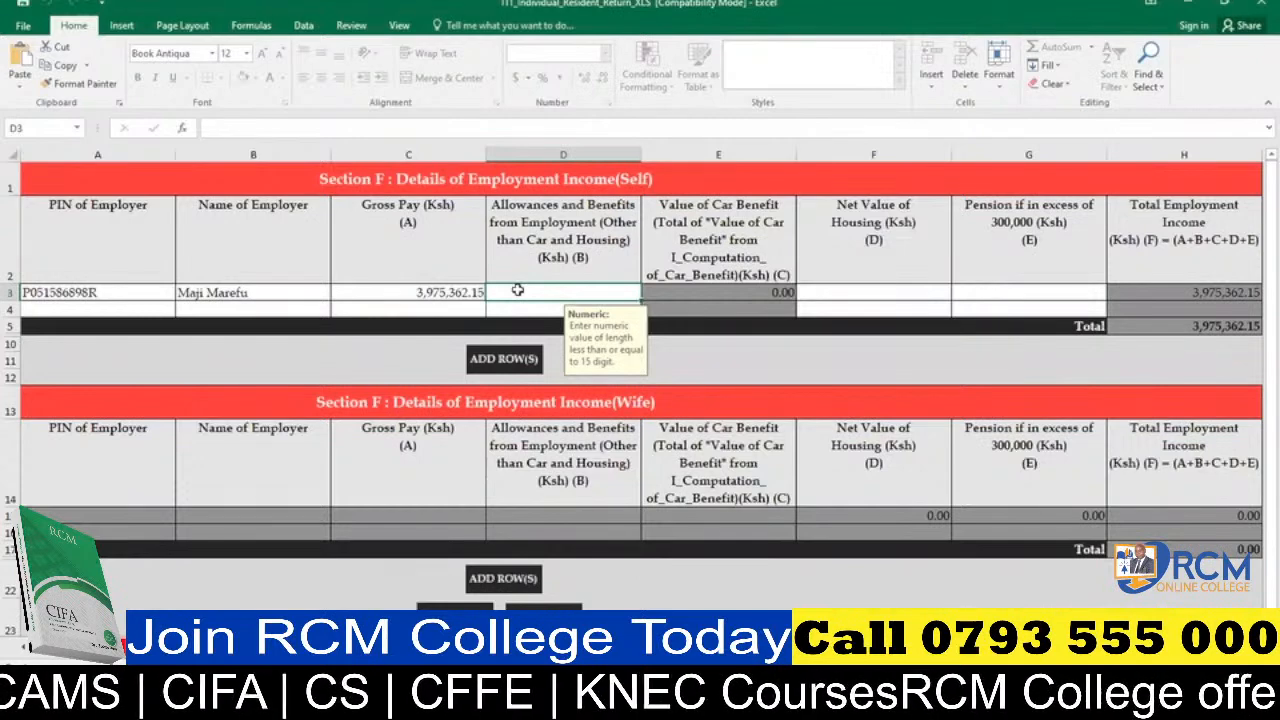
pyautogui.write('0')
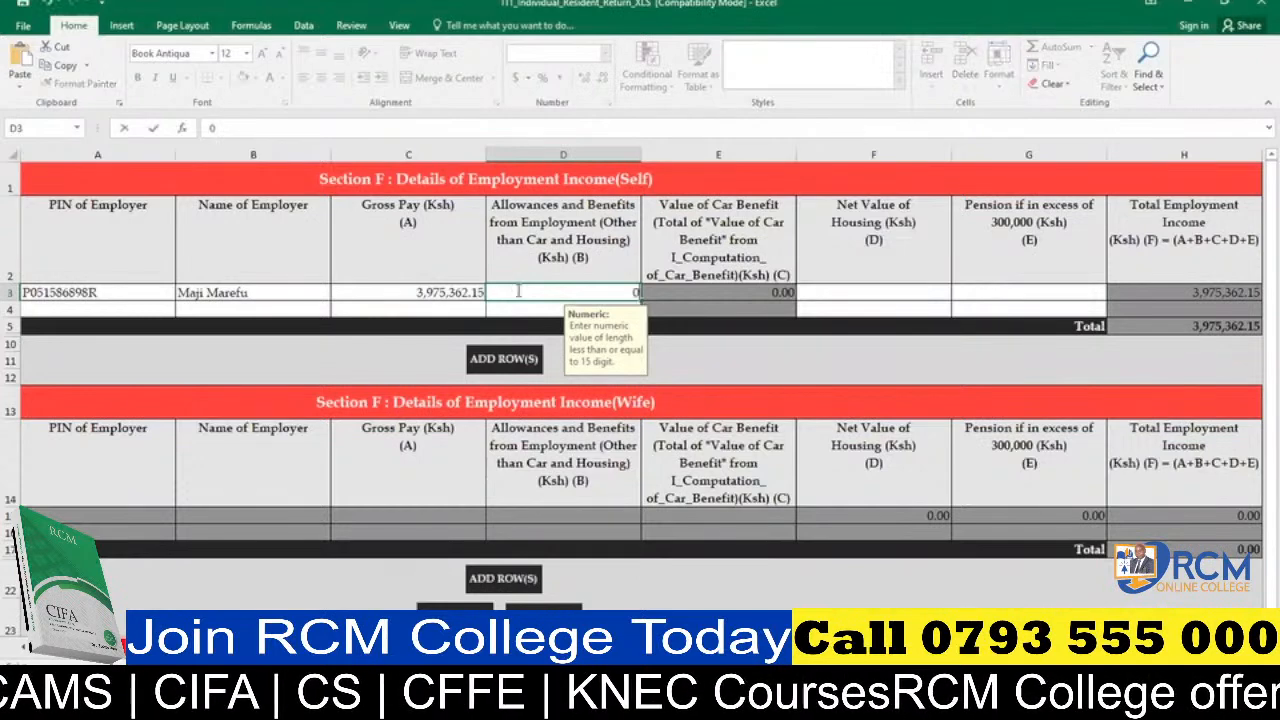
pyautogui.click(836, 291)
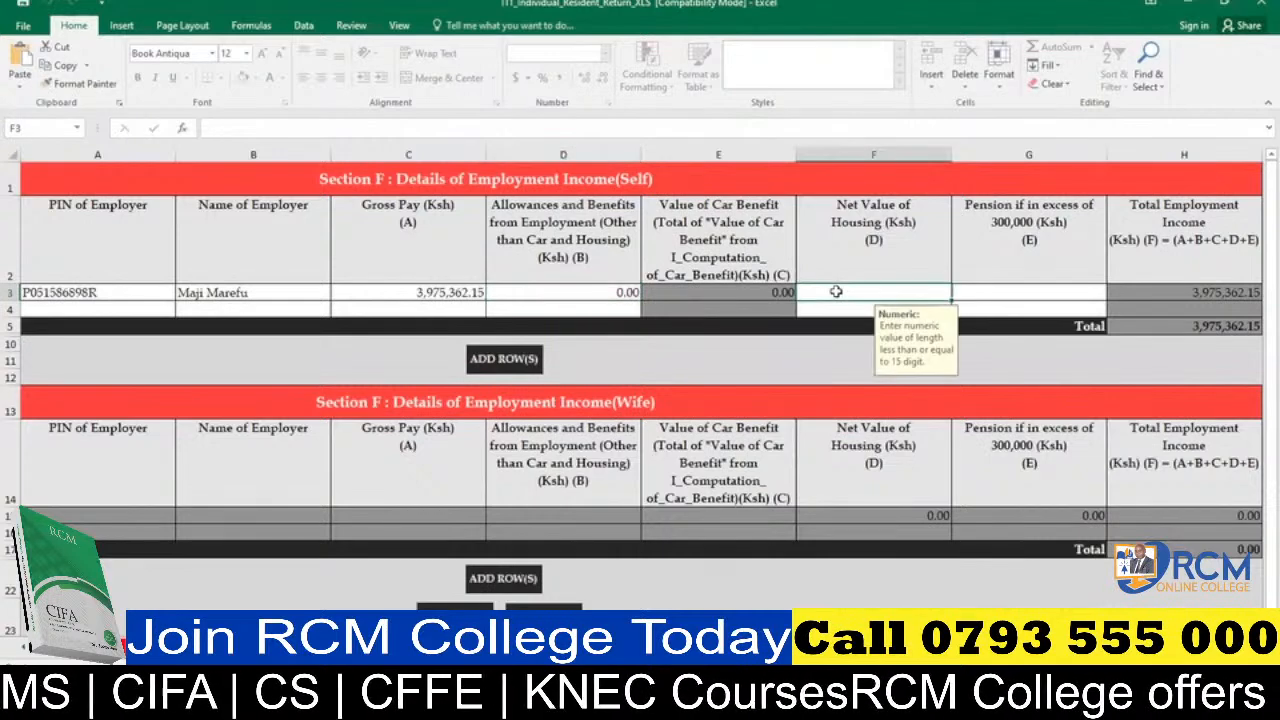
pyautogui.write('0')
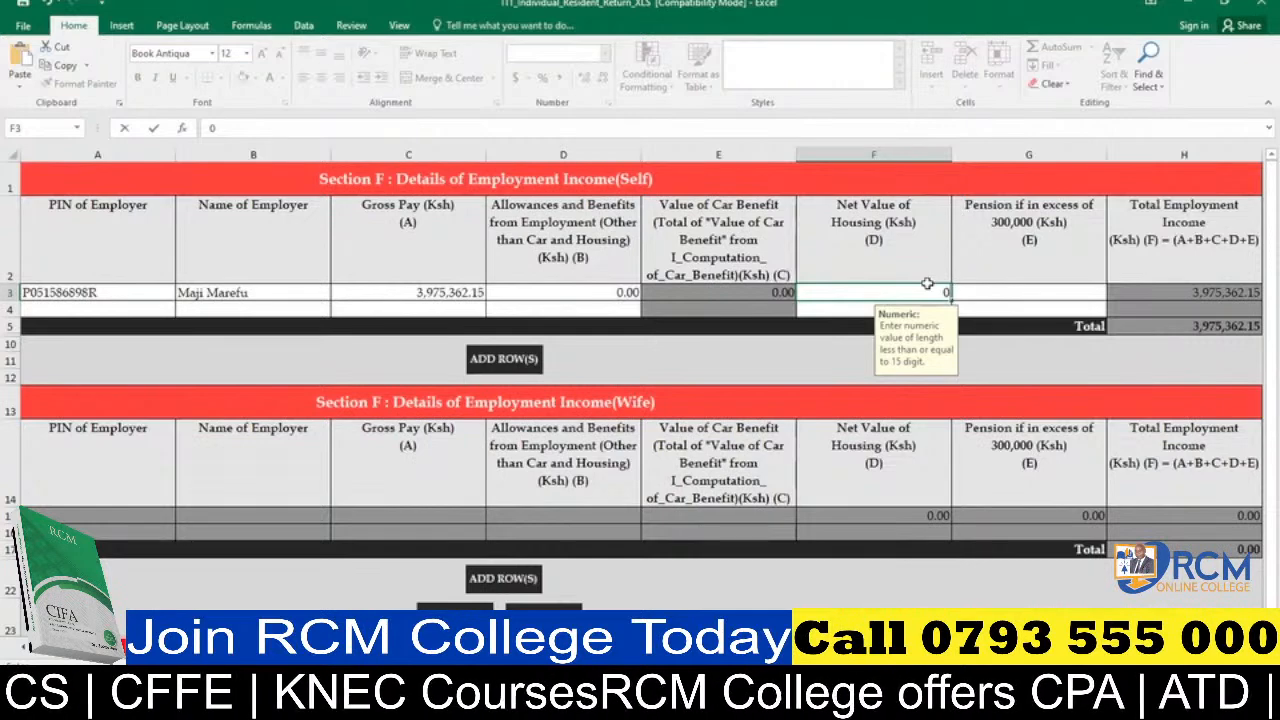
pyautogui.hotkey('ctrl', 'Return')
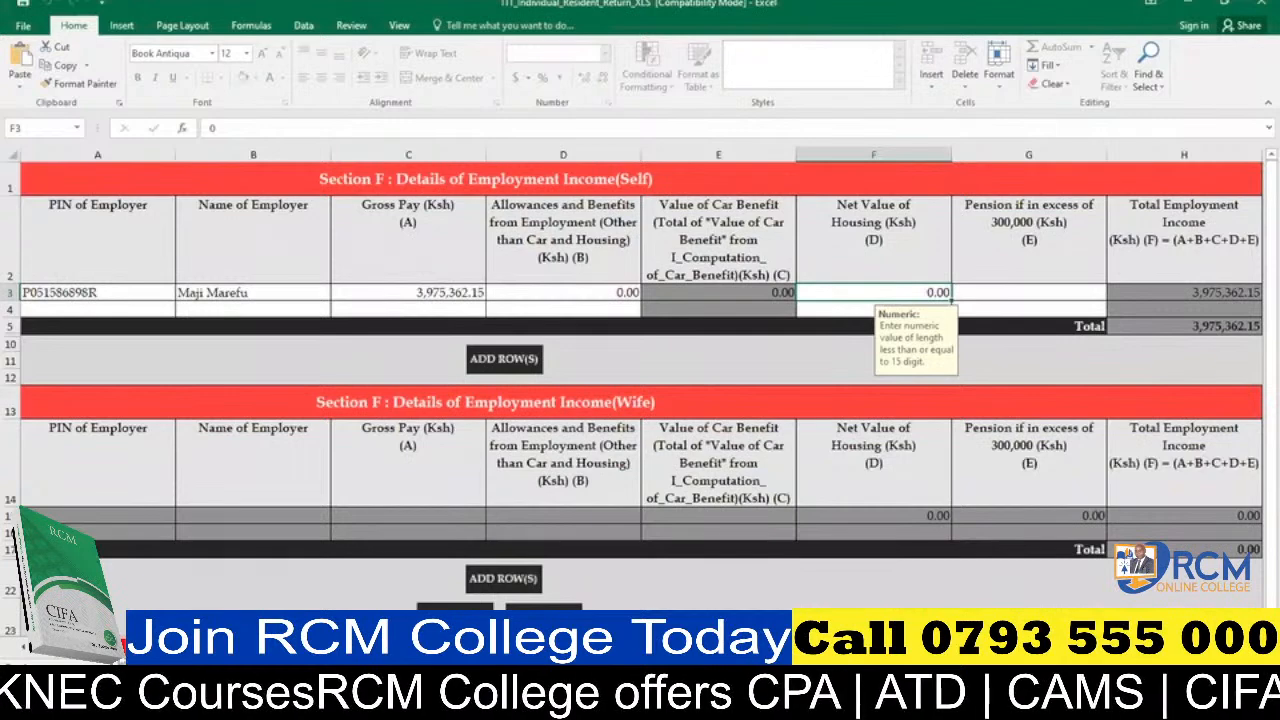
# Set Pension if in excess of 300,000 to 0 in the employer's Section F row.
pyautogui.hotkey('ctrl', 'pageup')
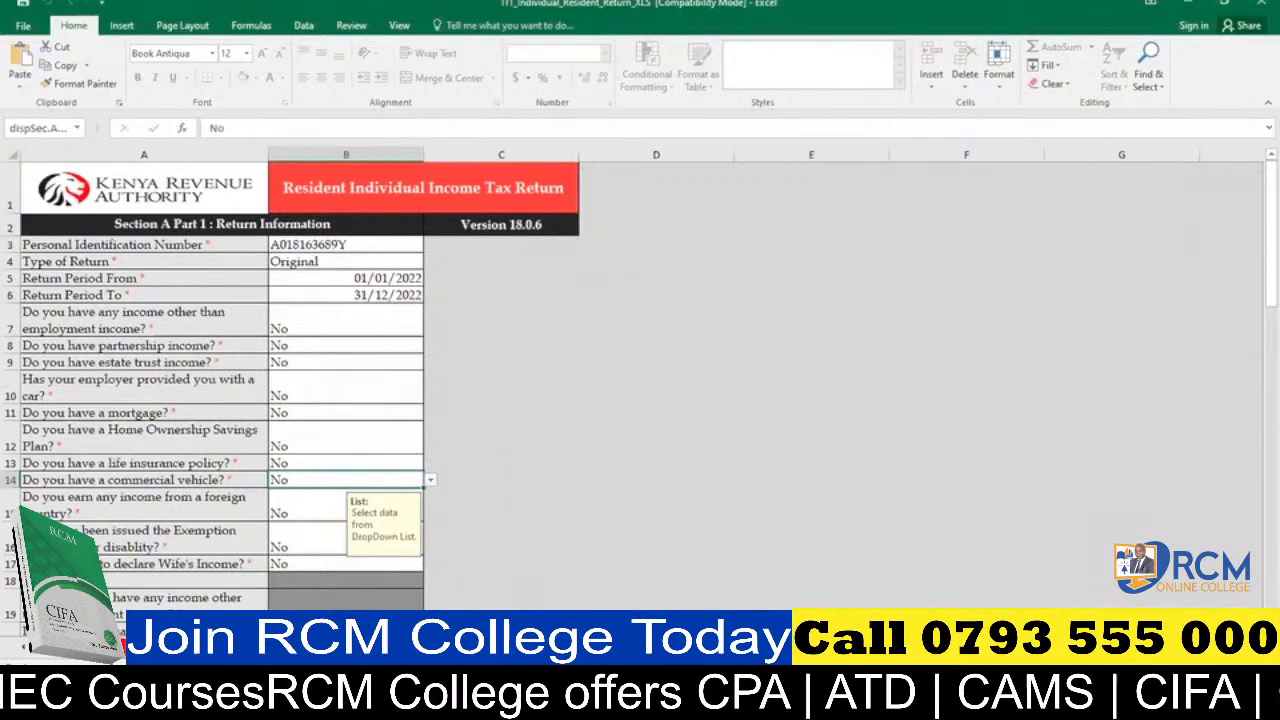
pyautogui.hotkey('ctrl', 'pagedown')
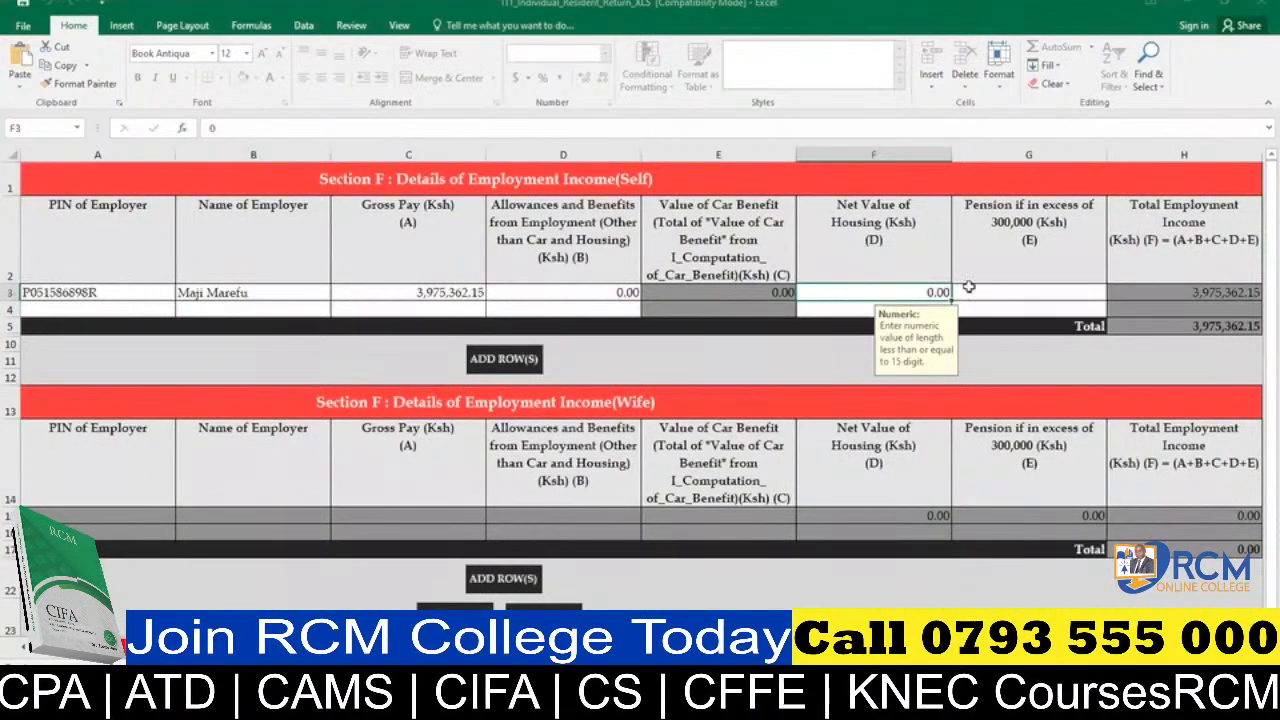
pyautogui.click(990, 287)
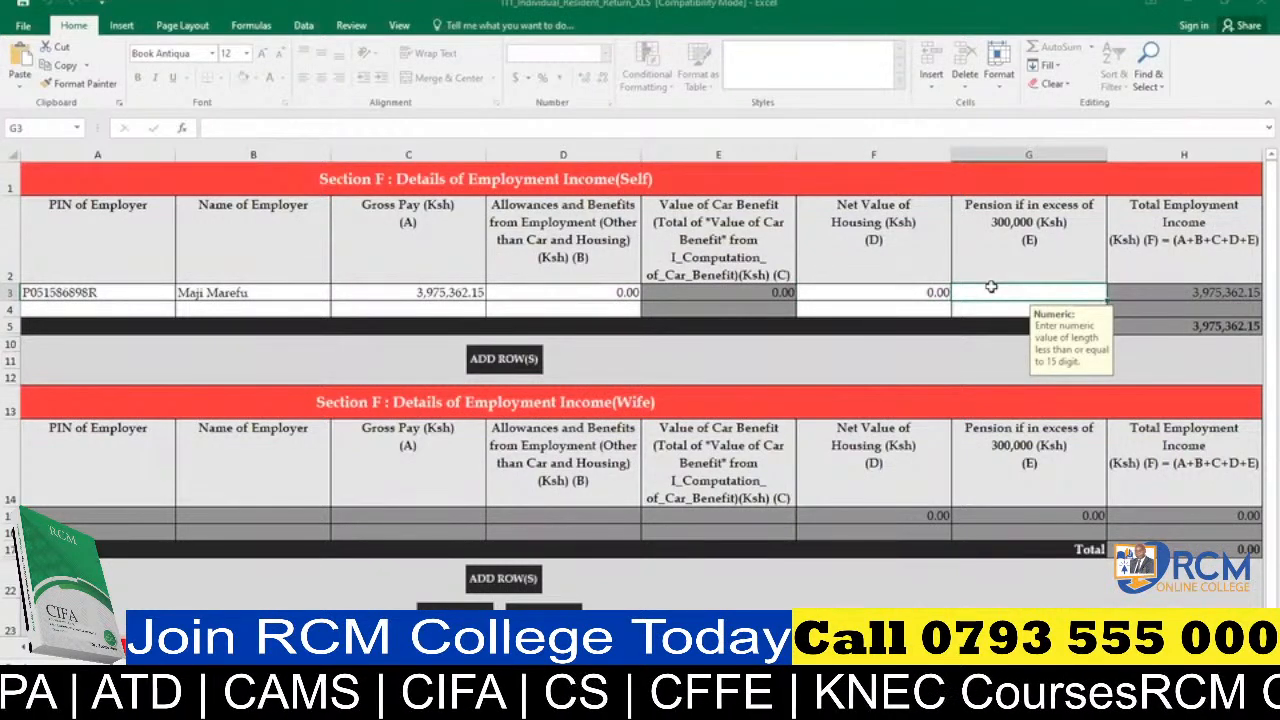
pyautogui.write('0')
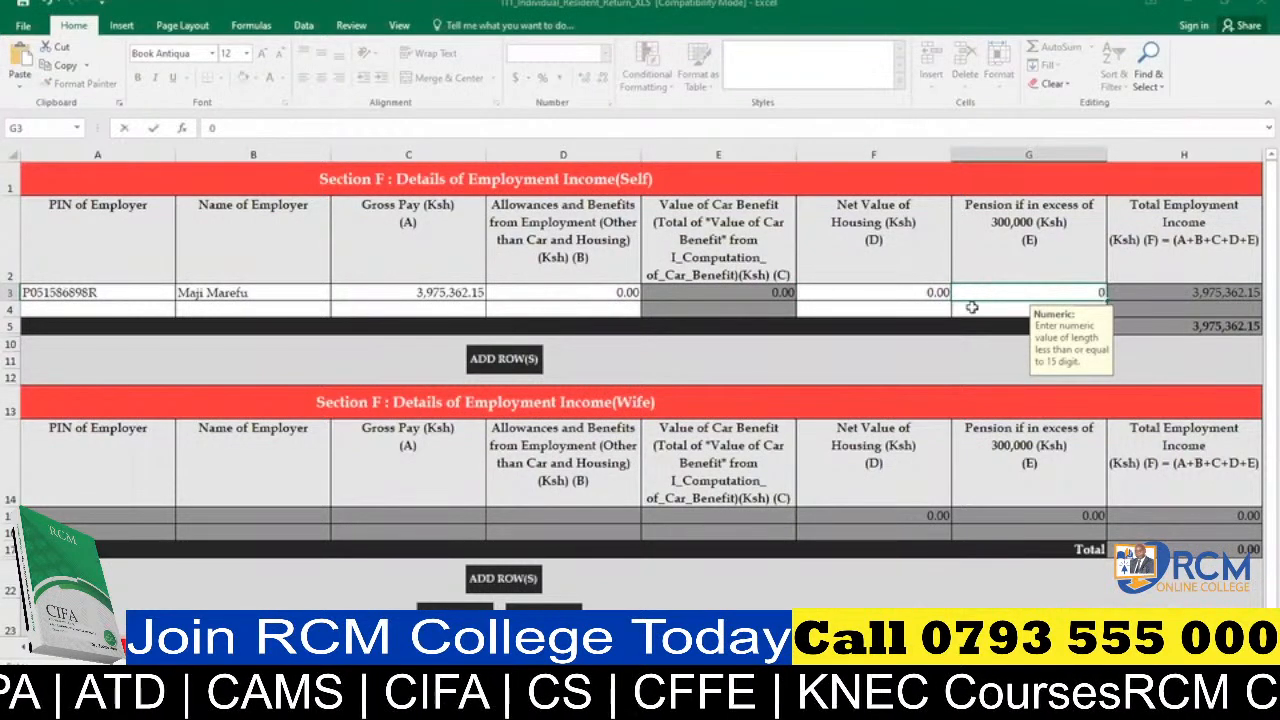
pyautogui.press('Return')
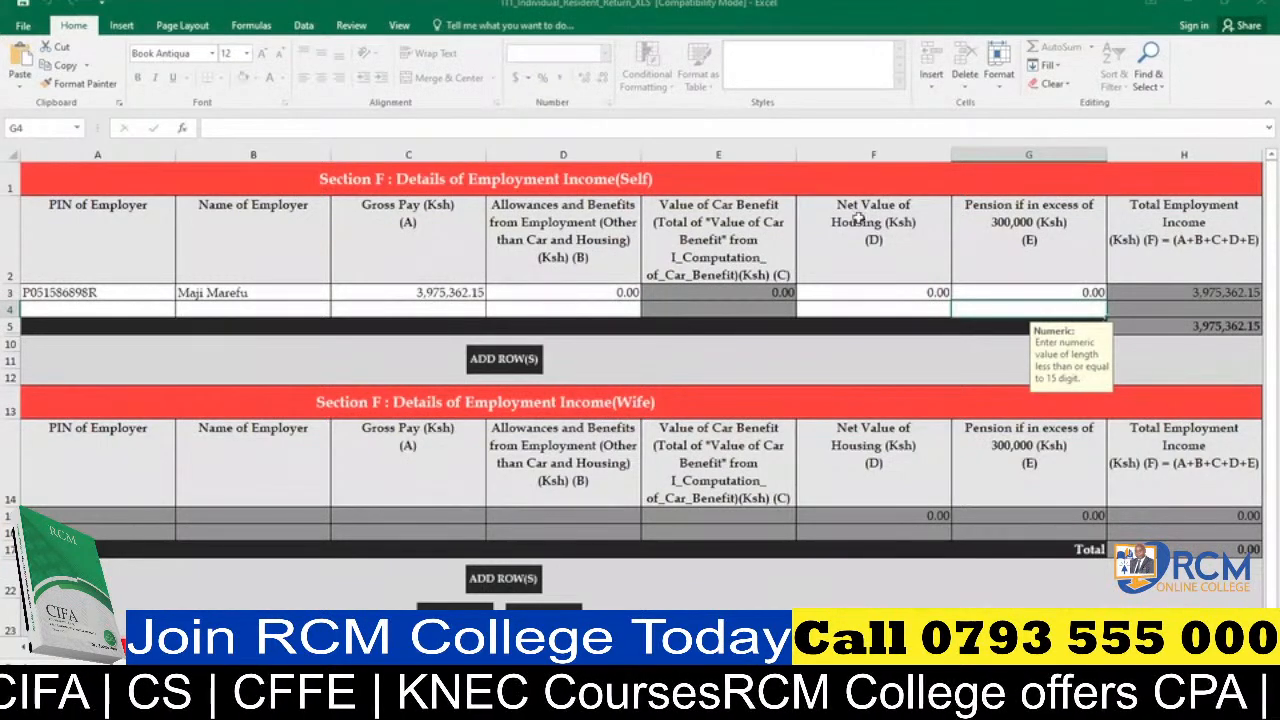
pyautogui.click(548, 286)
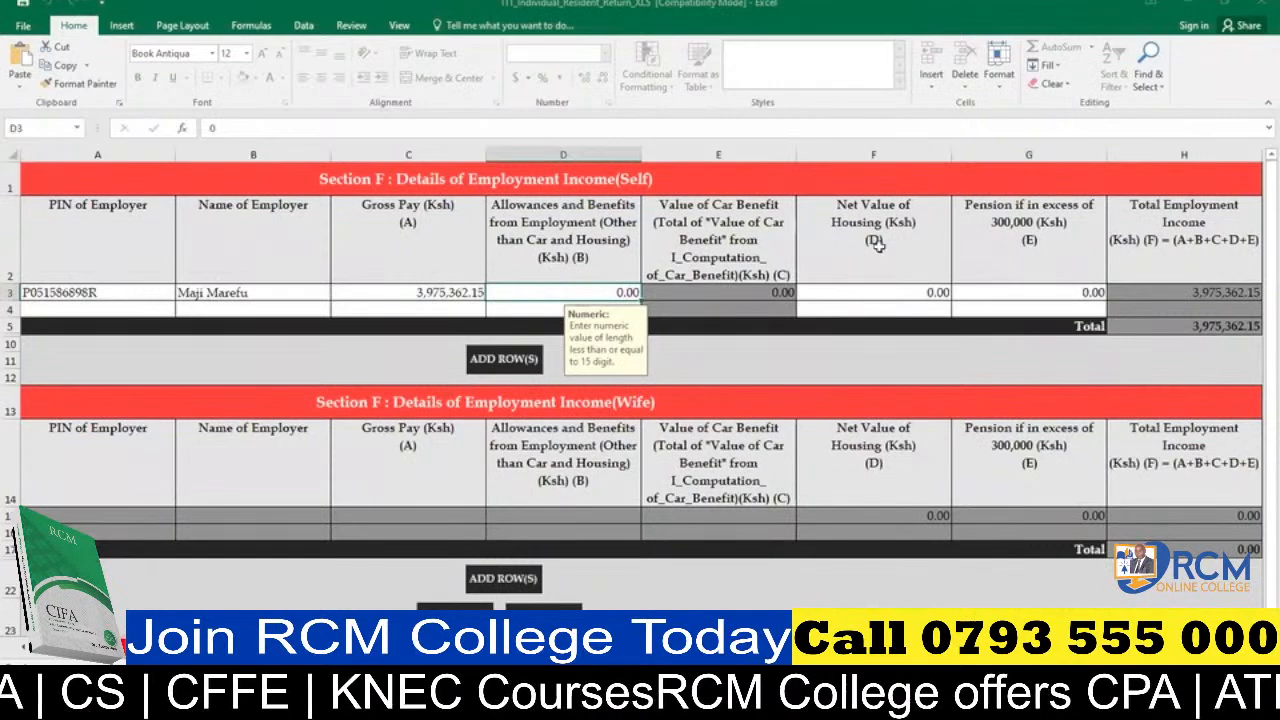
pyautogui.click(875, 292)
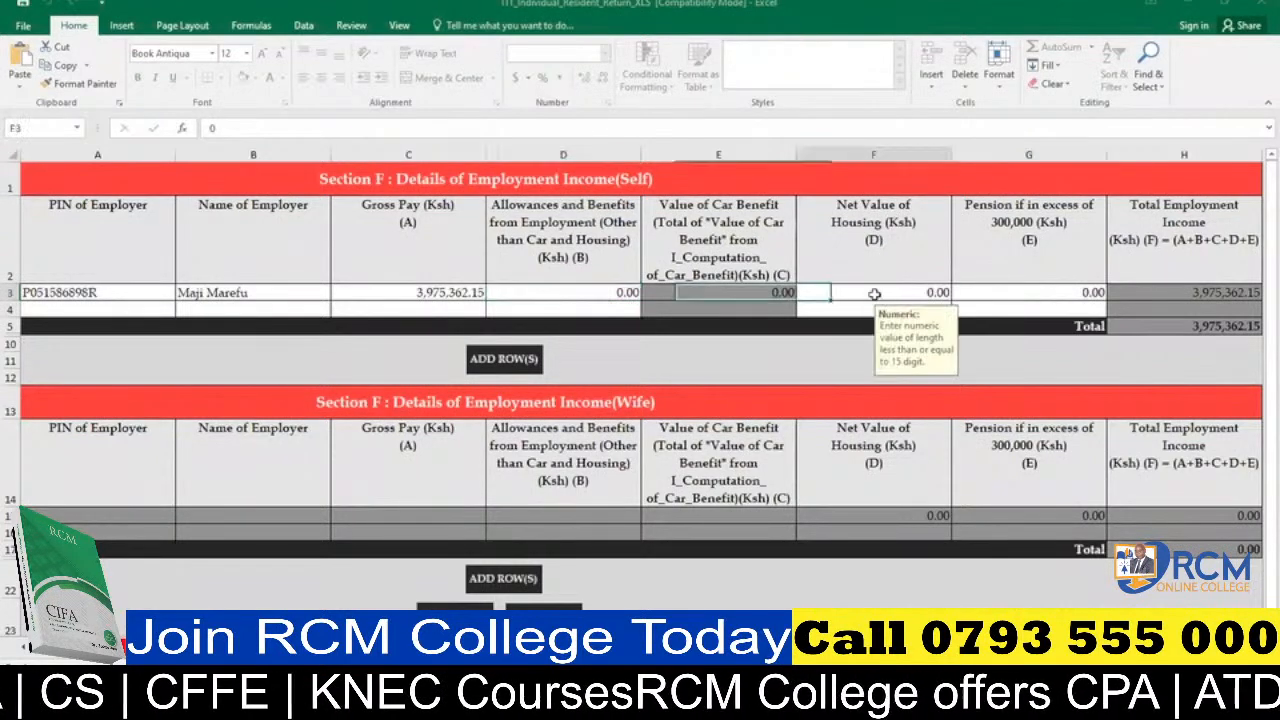
pyautogui.click(1036, 289)
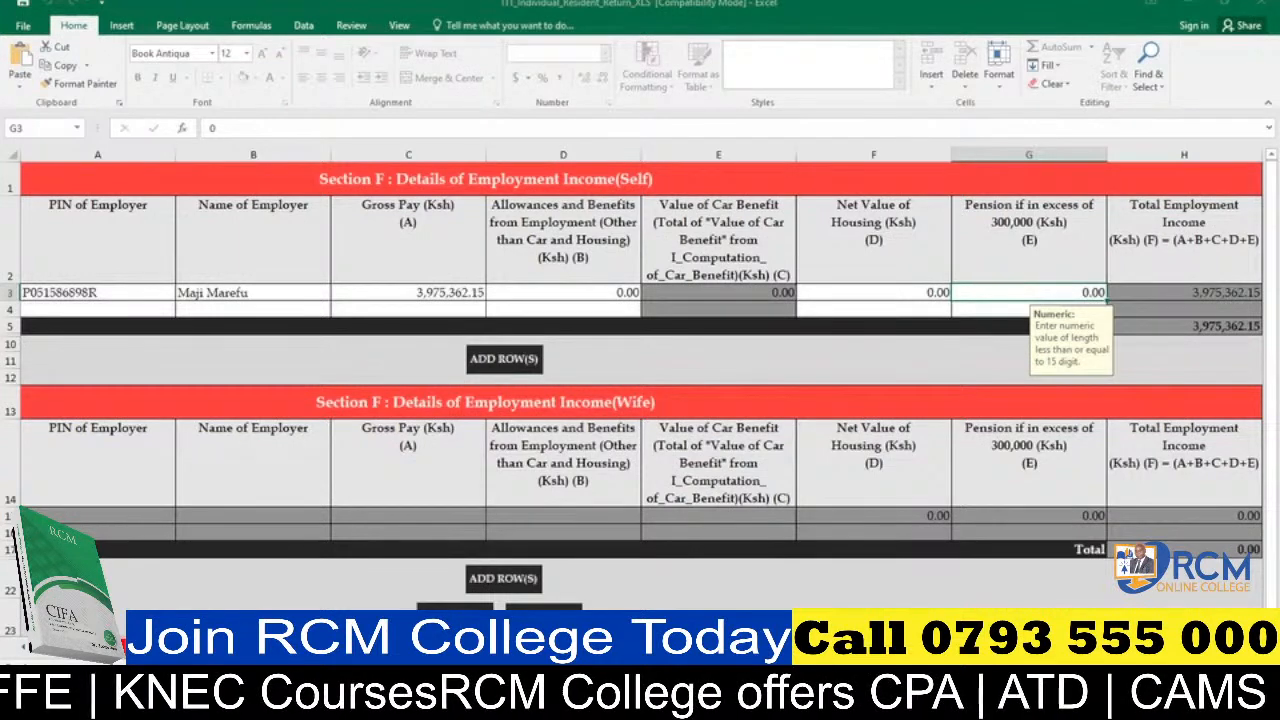
# Choose the employer's PIN for the first row of Section M, Details of PAYE Deducted at Source from Salary (Self).
pyautogui.click(420, 647)
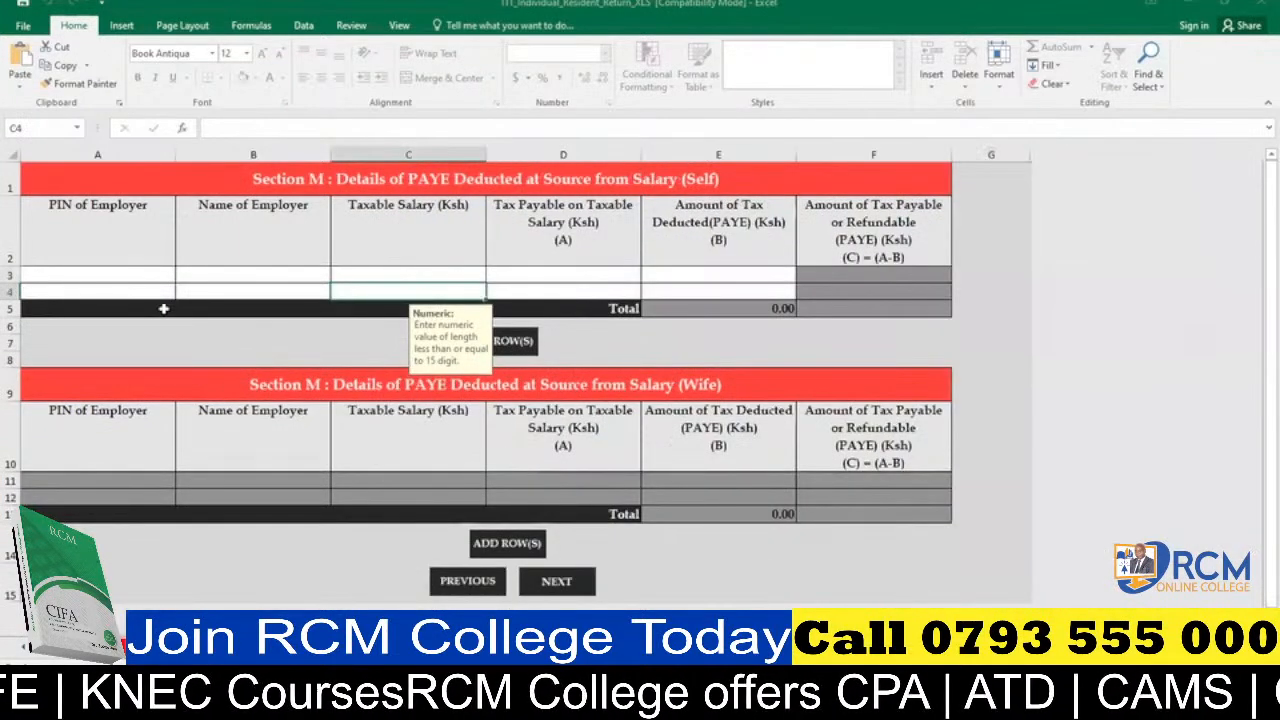
pyautogui.click(113, 268)
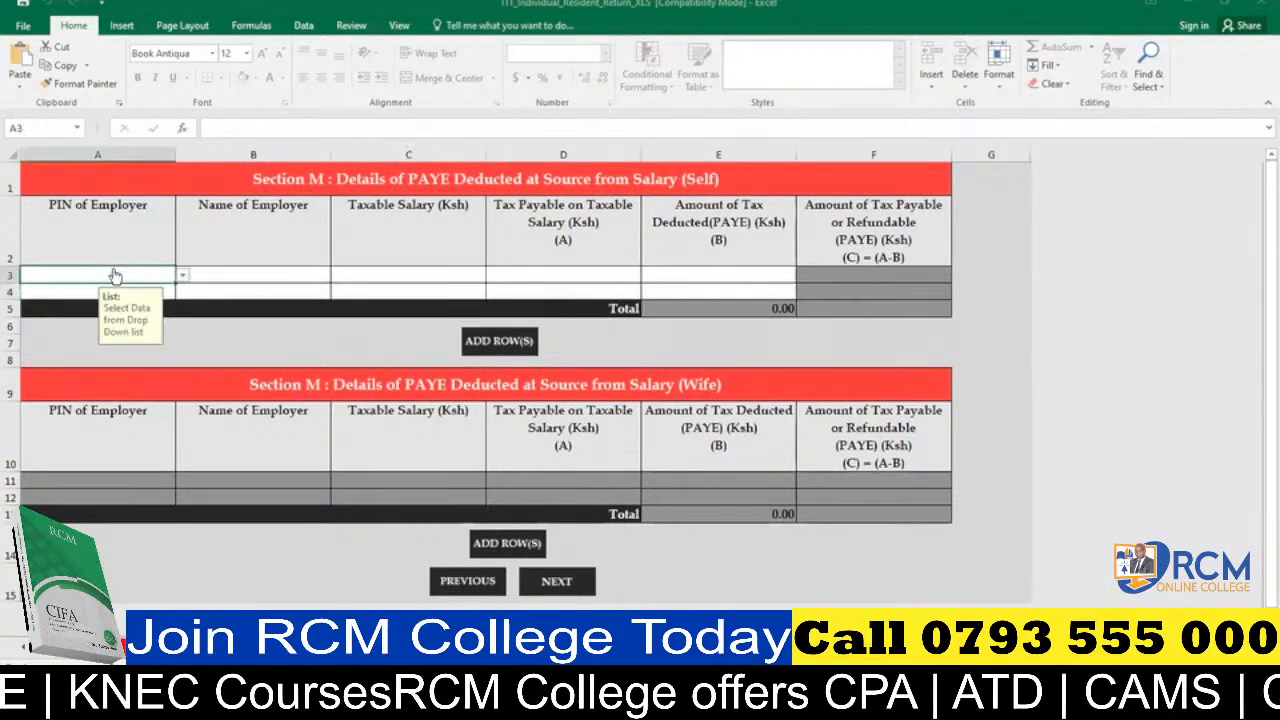
pyautogui.click(182, 276)
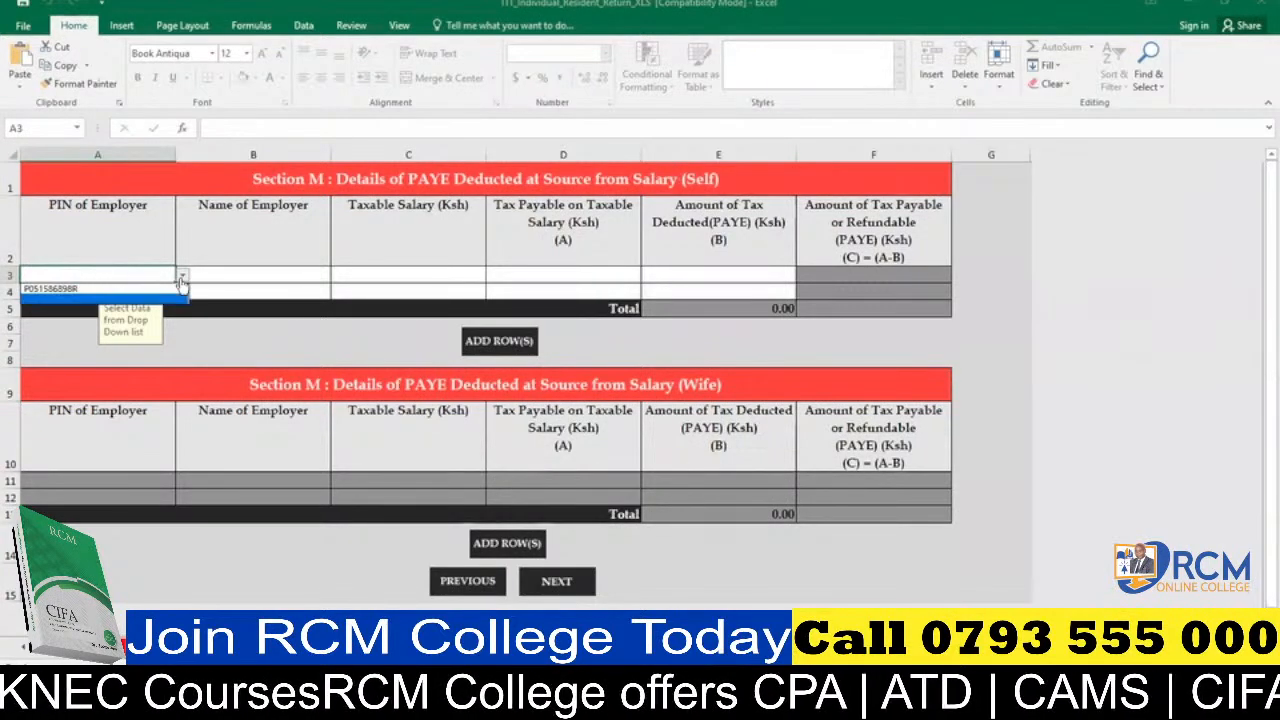
pyautogui.click(140, 289)
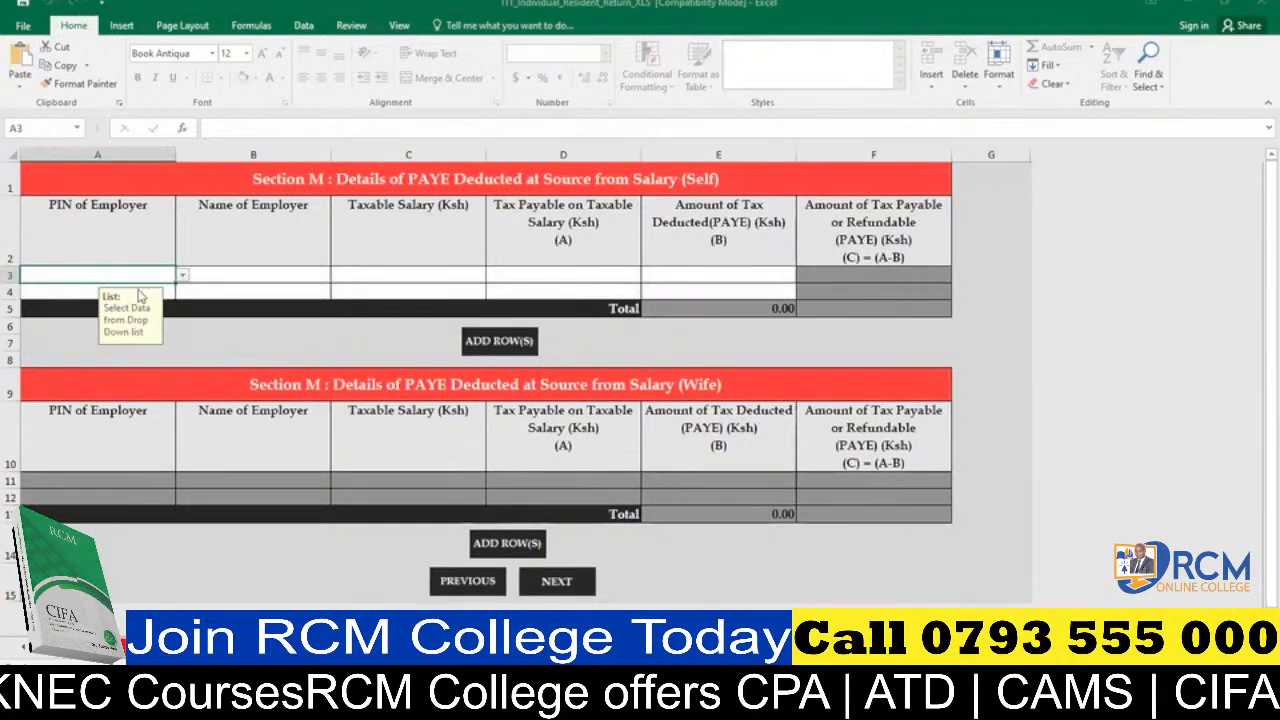
pyautogui.click(212, 275)
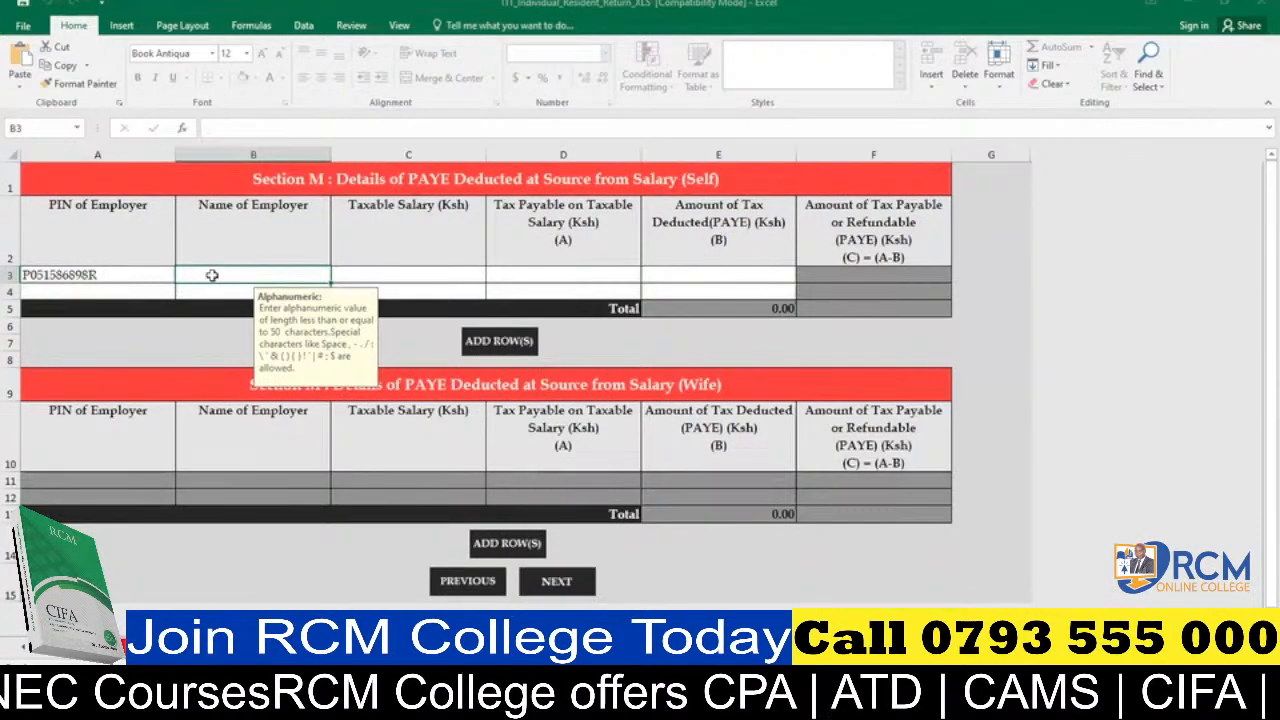
# Enter Maji Marefu as the Name of Employer and 3603517.9 as the Taxable Salary in the first row of Section M (Self).
pyautogui.write('Maji Marefu')
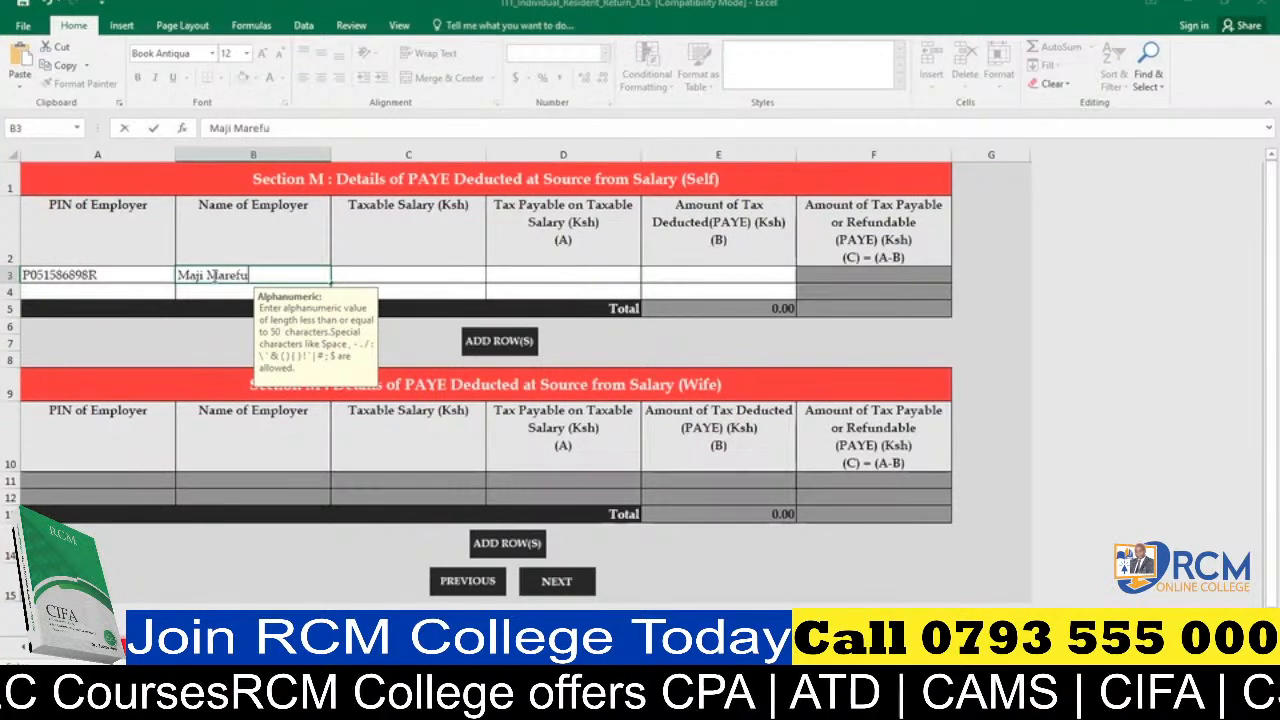
pyautogui.click(412, 275)
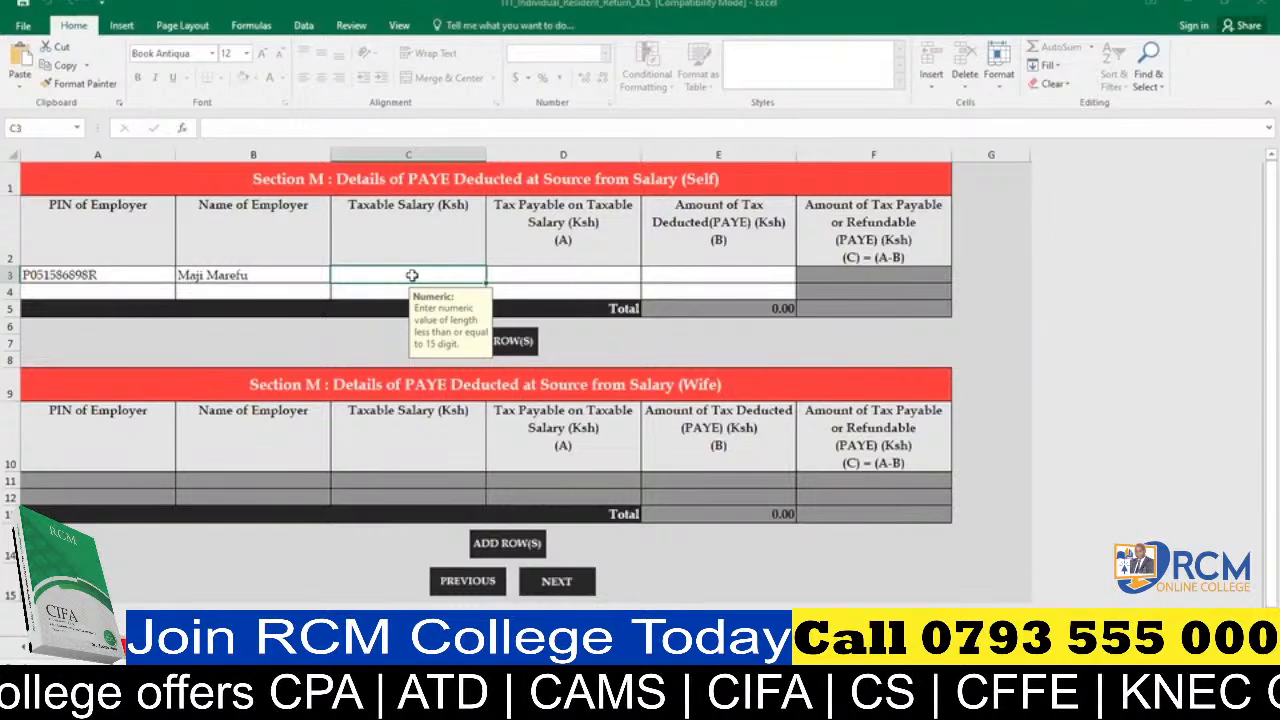
pyautogui.write('3')
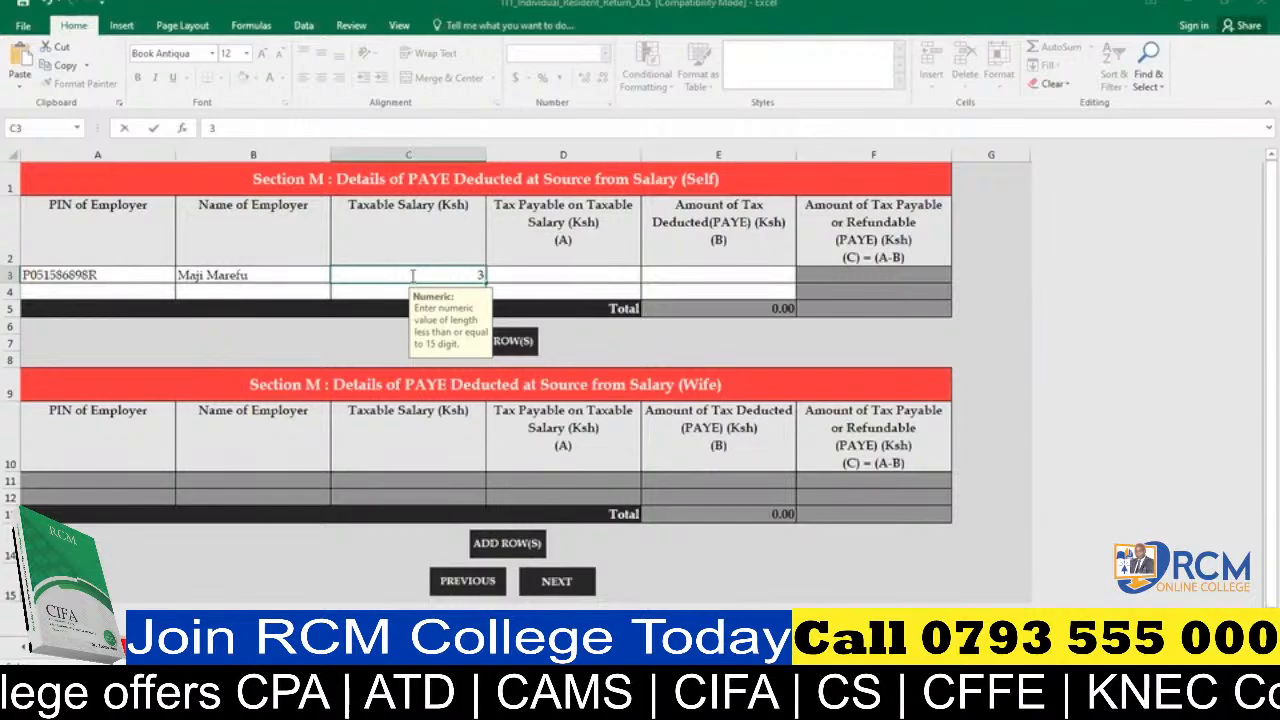
pyautogui.write('60')
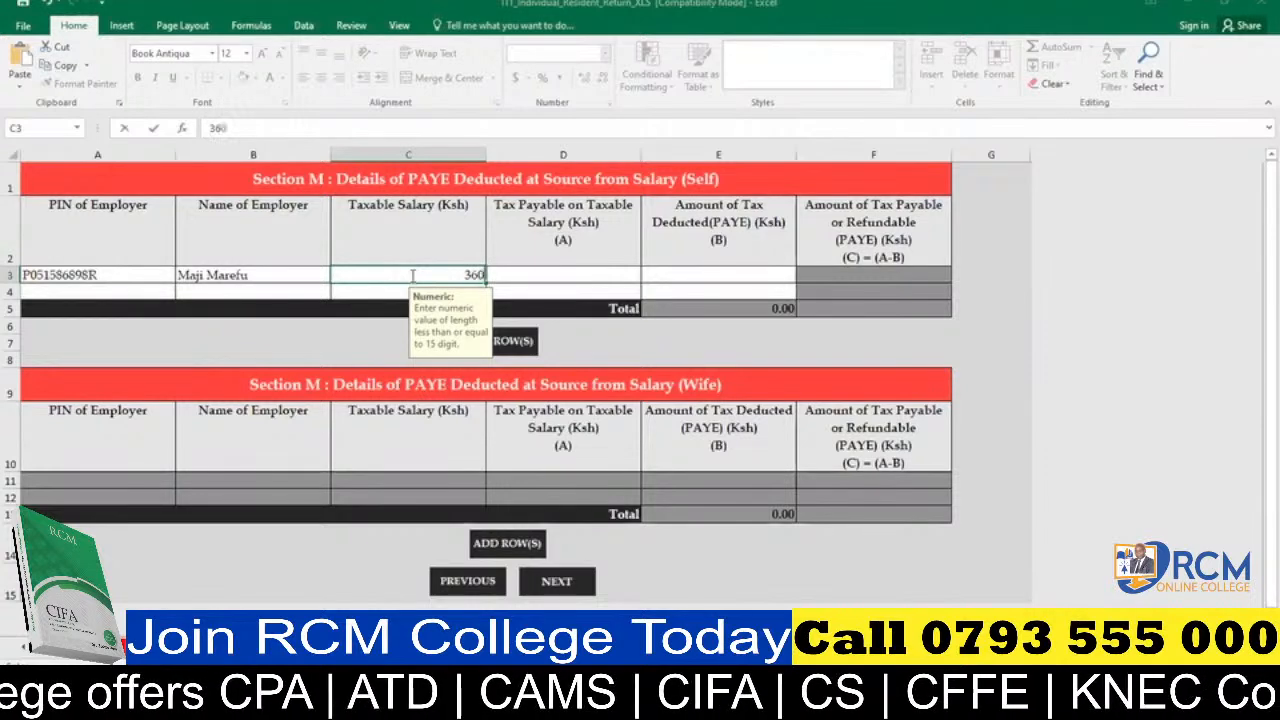
pyautogui.write('3')
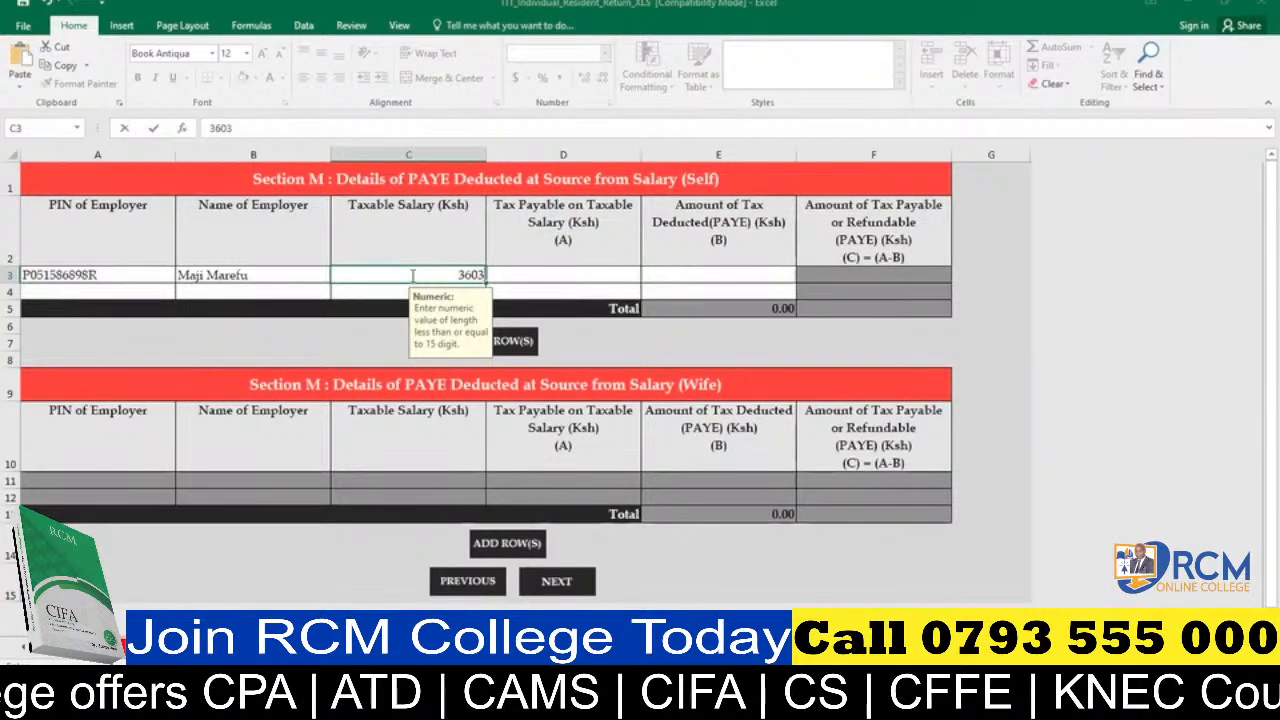
pyautogui.write('51')
pyautogui.write('7.9')
pyautogui.press('Return')
pyautogui.click(522, 279)
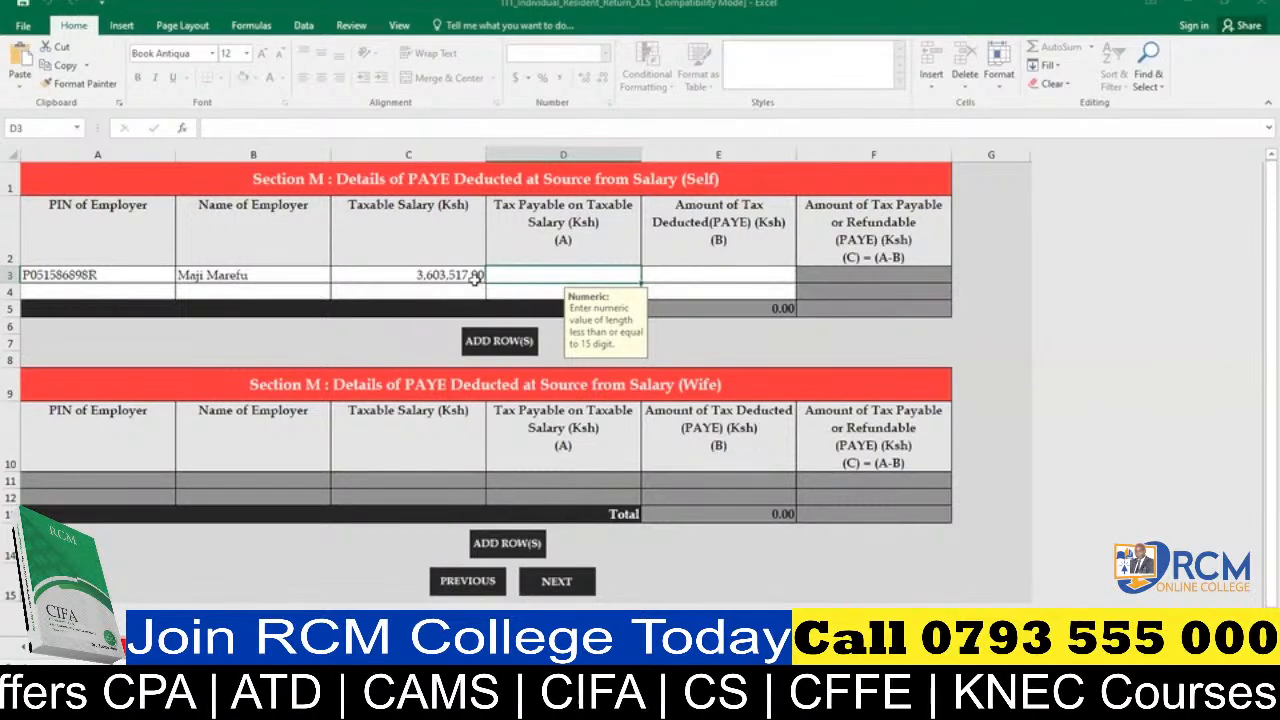
pyautogui.click(476, 281)
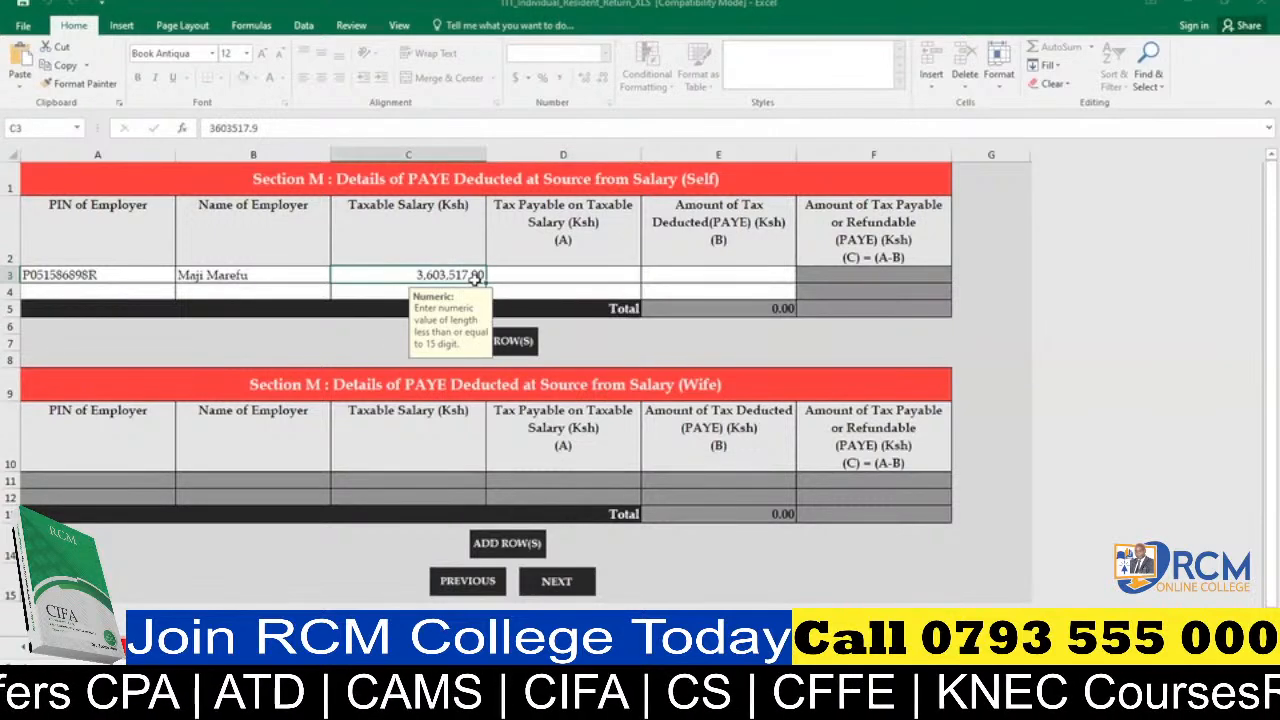
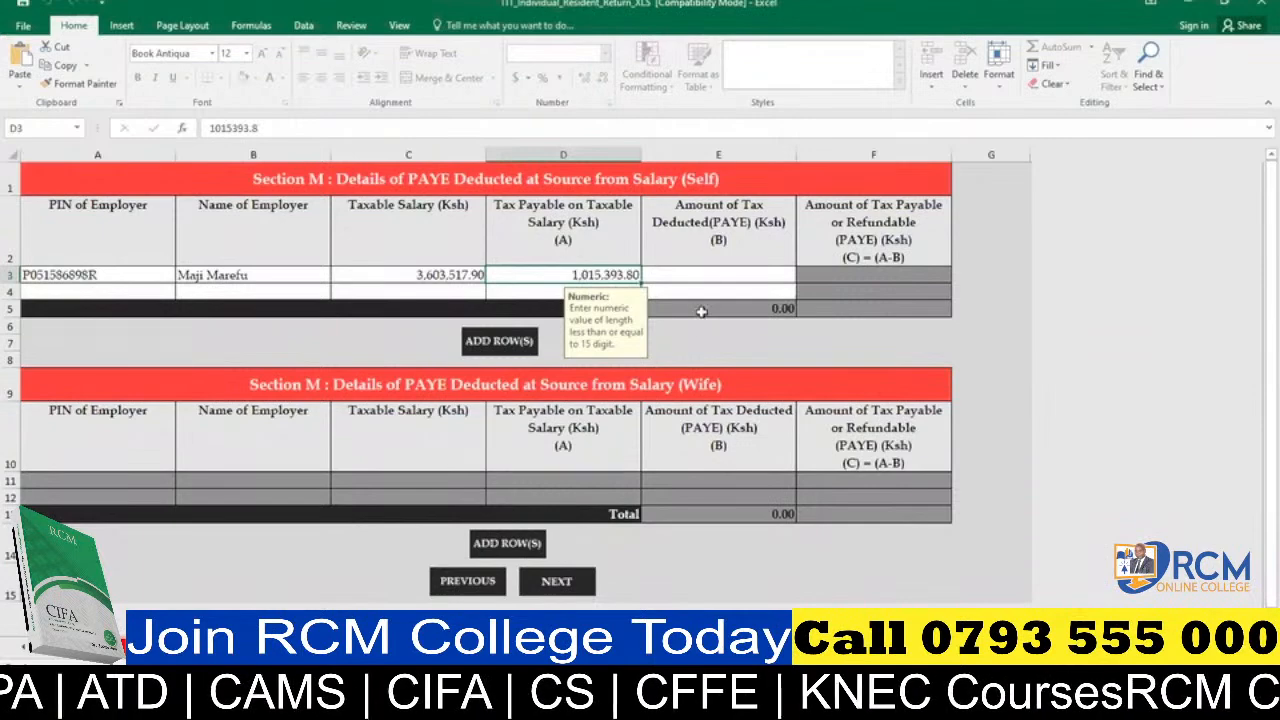
# Enter 986593.80 as the Amount of Tax Deducted (PAYE) in the employer's row of Section M (Self).
pyautogui.click(712, 279)
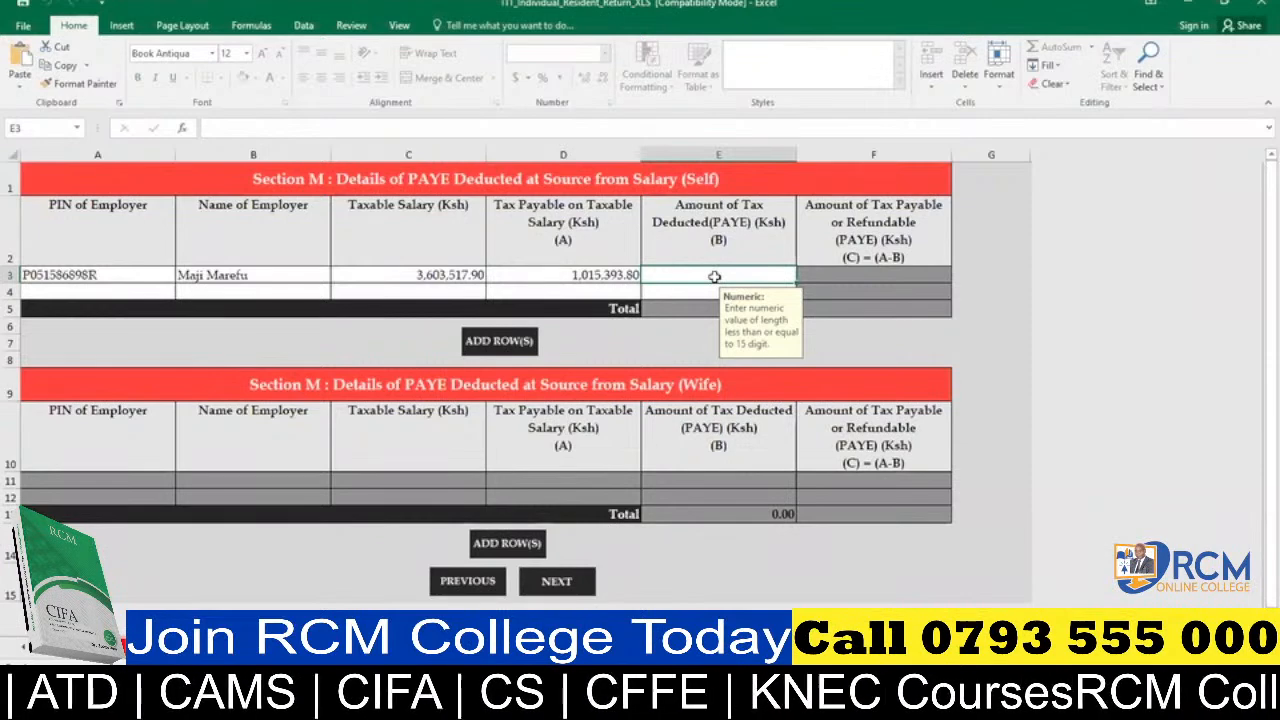
pyautogui.write('98')
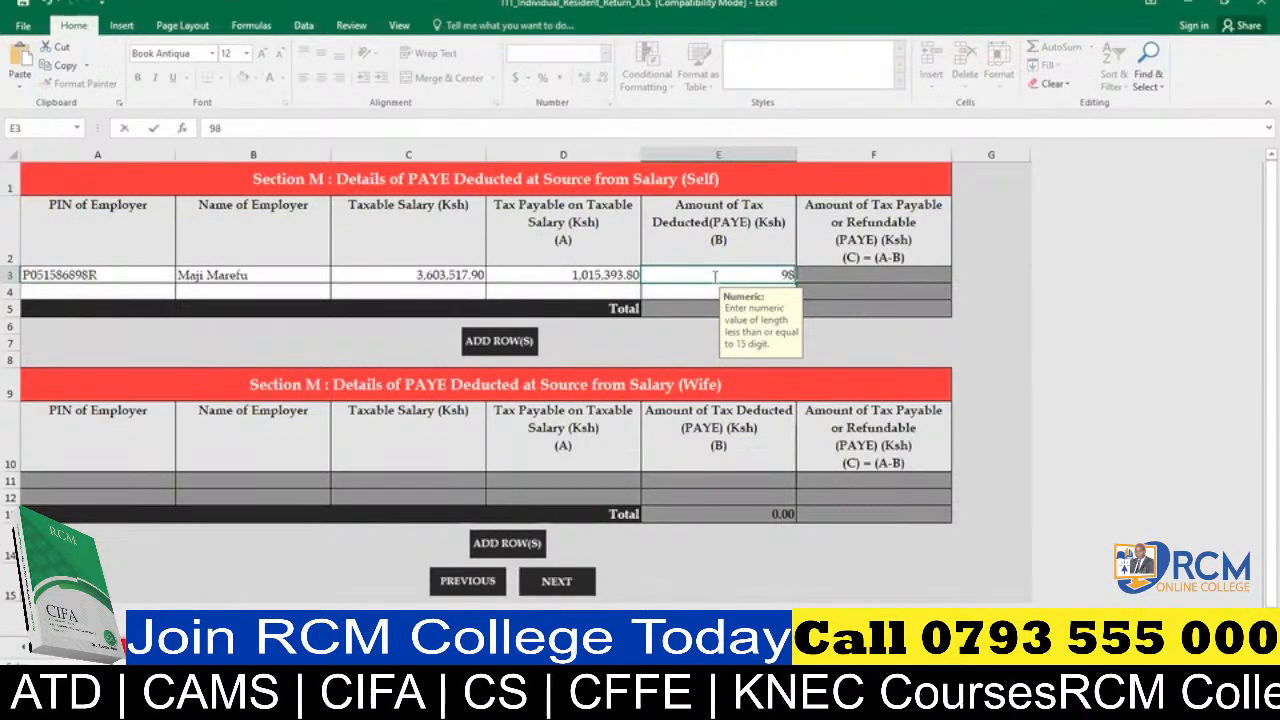
pyautogui.write('65')
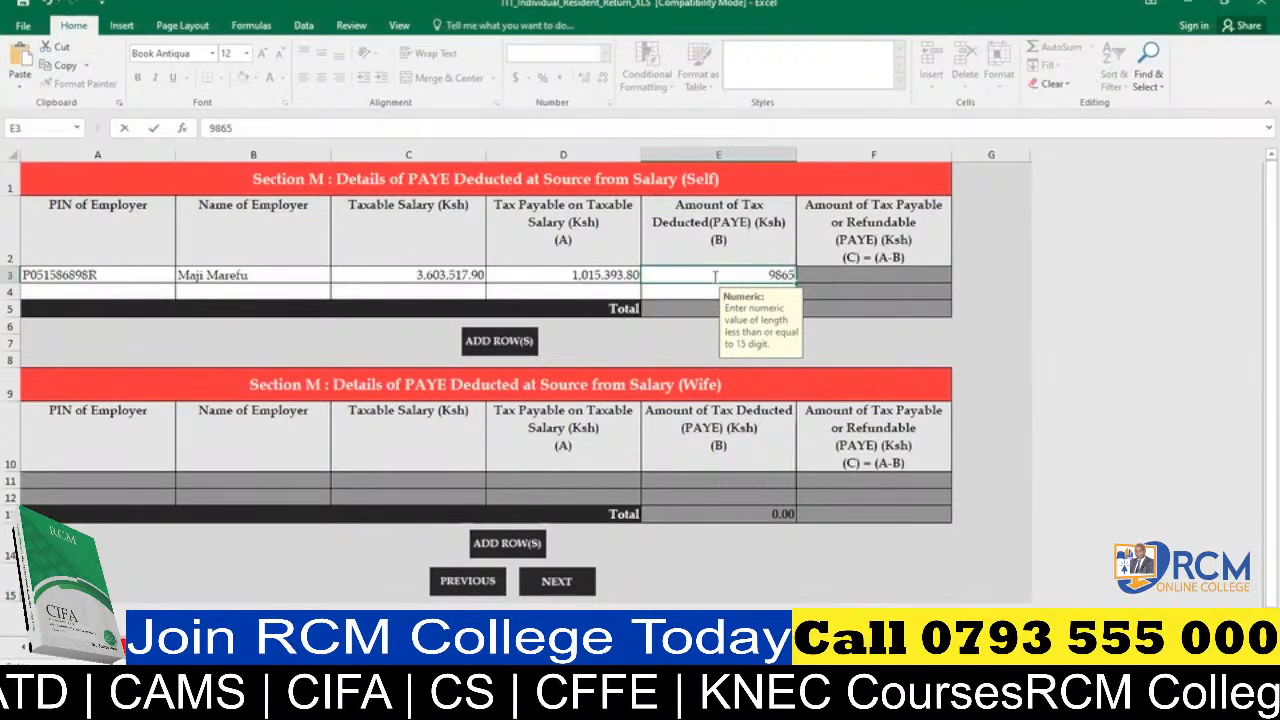
pyautogui.write('93')
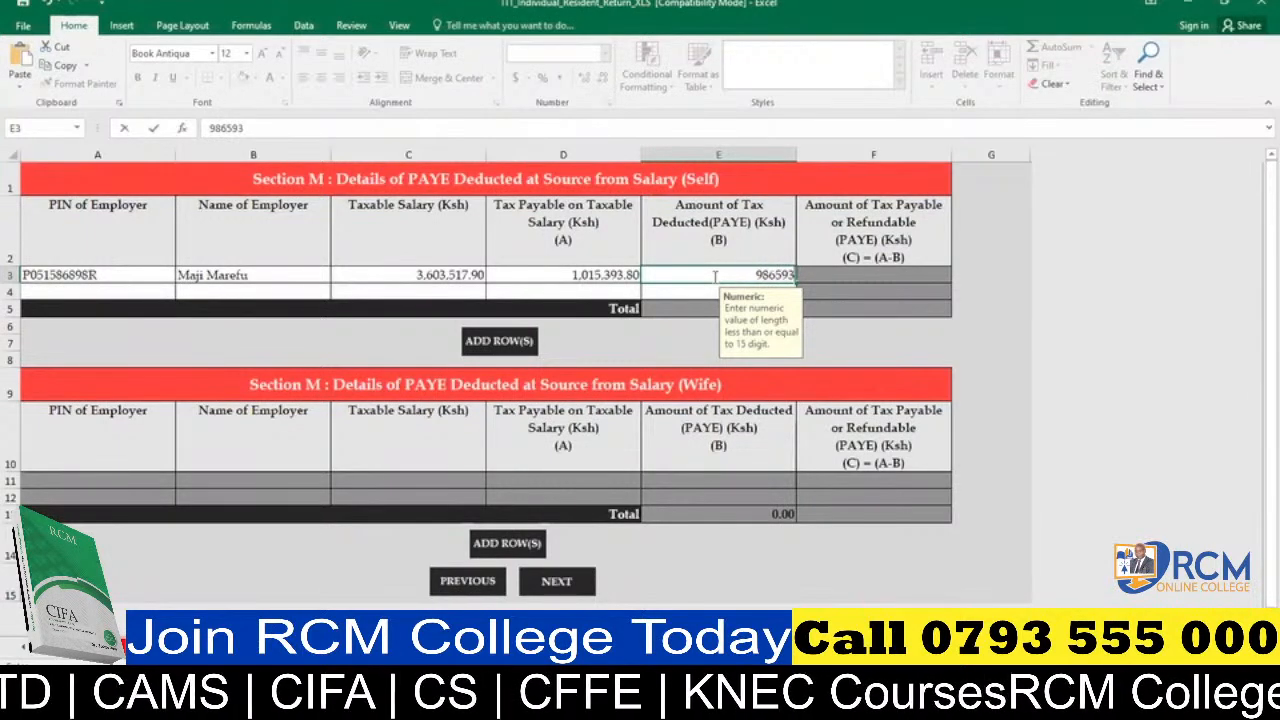
pyautogui.write('.80')
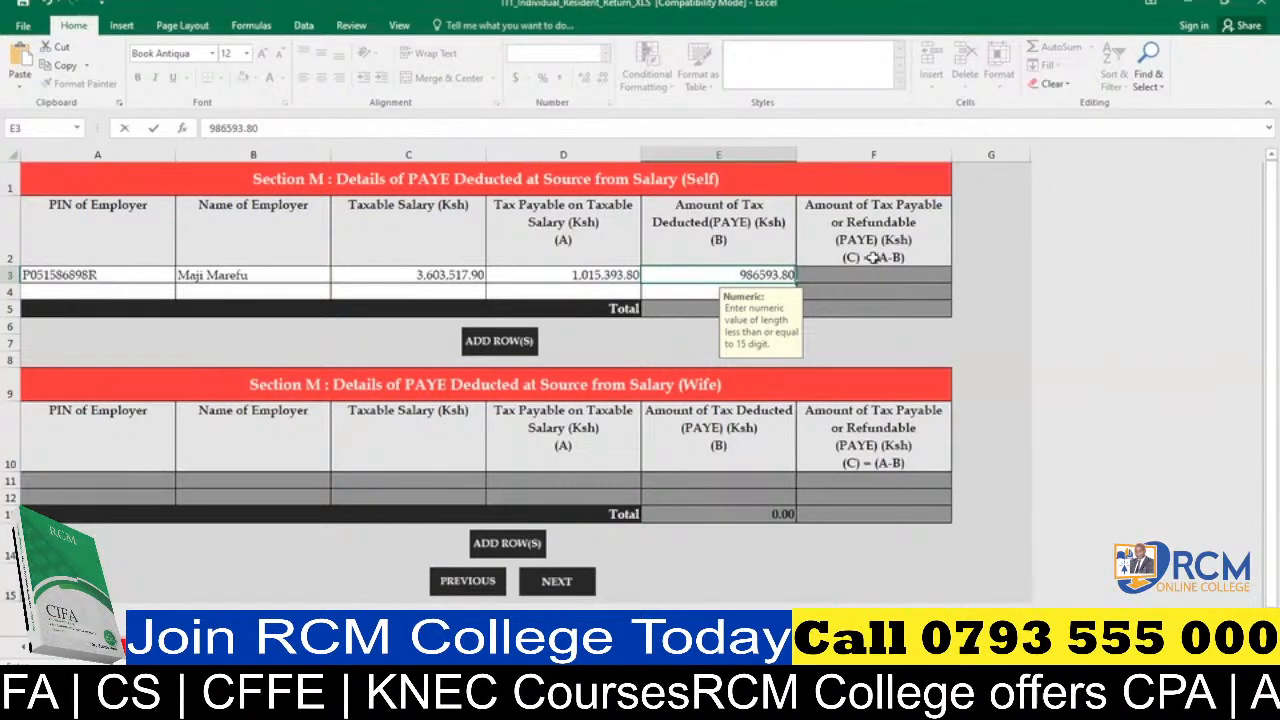
pyautogui.click(581, 288)
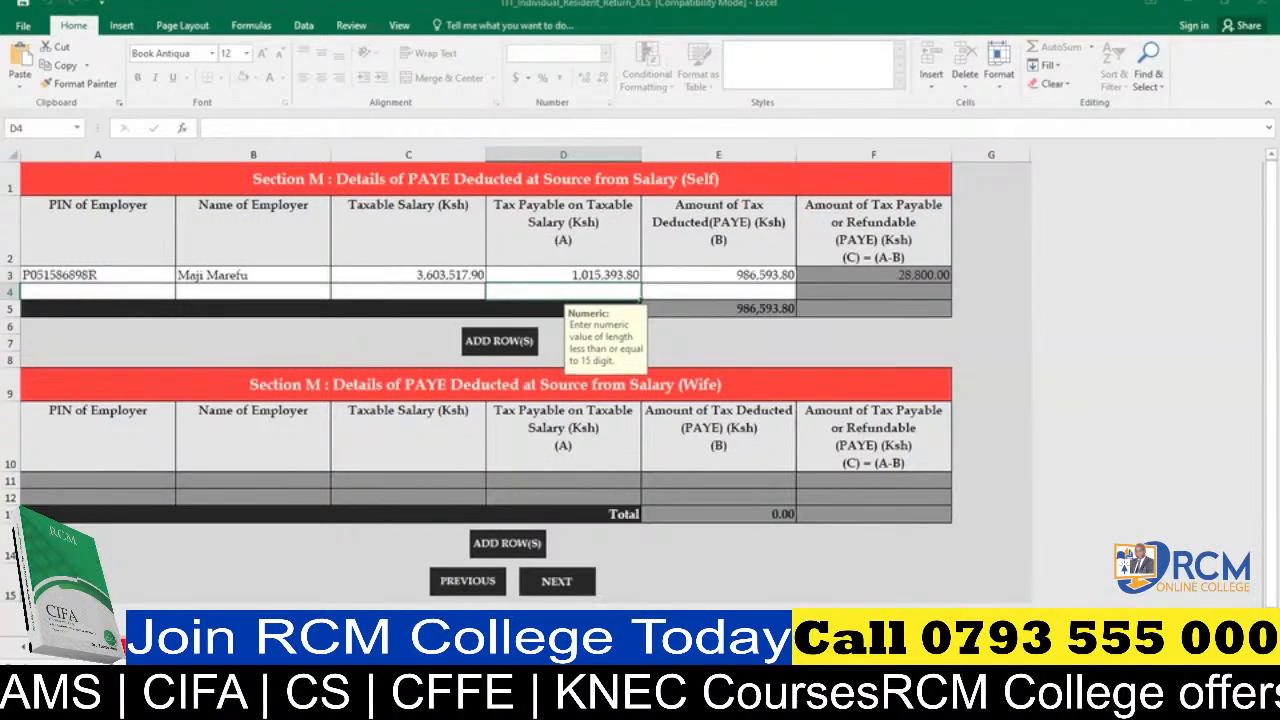
# Enter 137657.60 as the Defined / Pension Contribution for Self in Section T, Tax Computation.
pyautogui.hotkey('ctrl', 'pagedown')
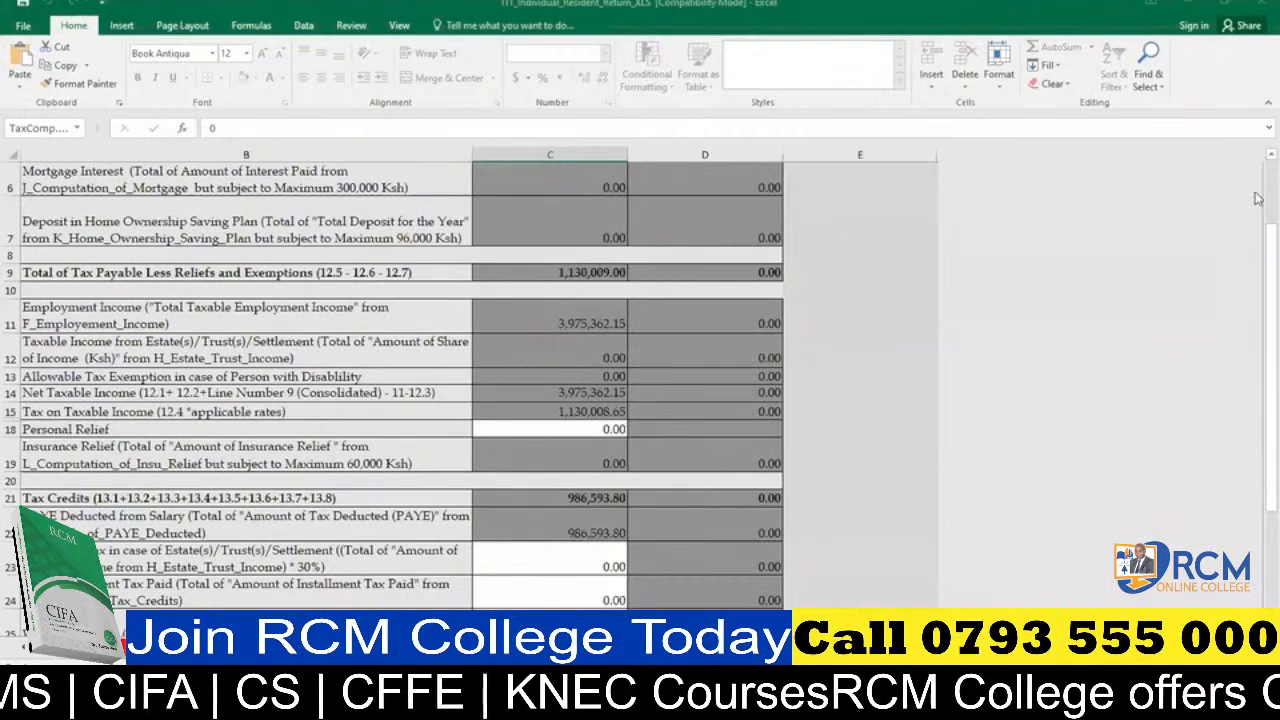
pyautogui.scroll(2, 1257, 198)
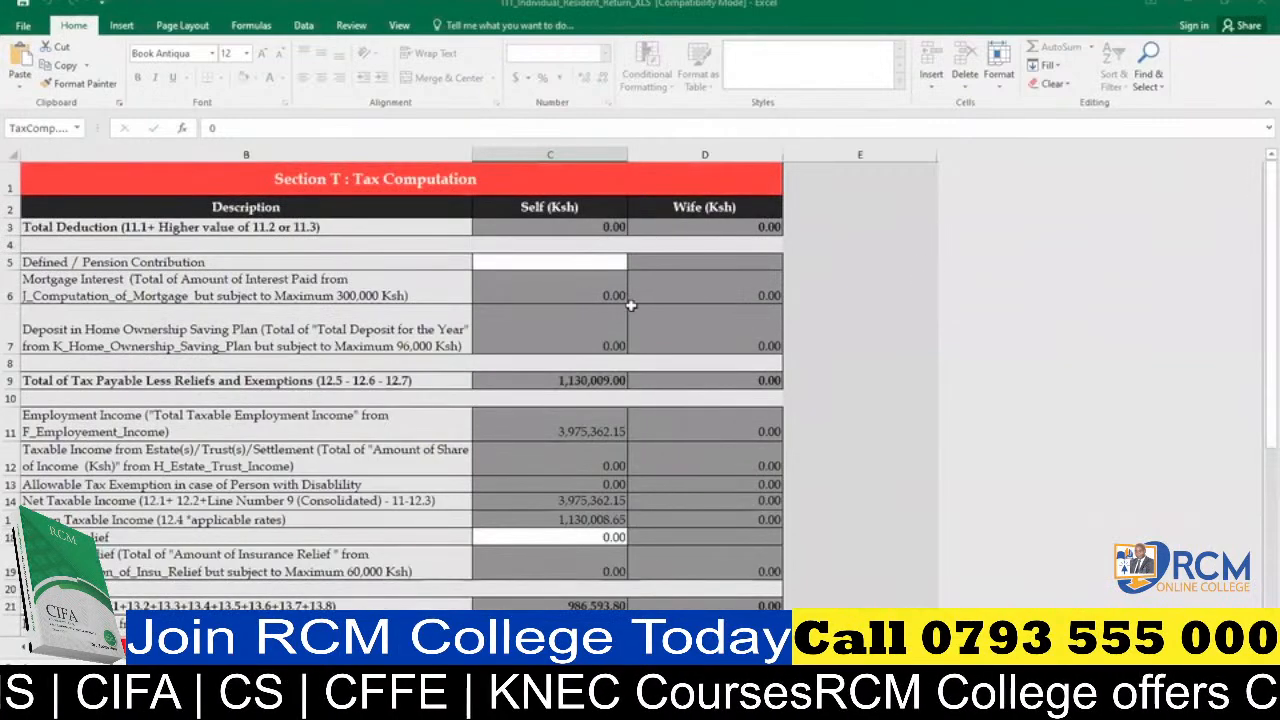
pyautogui.click(563, 261)
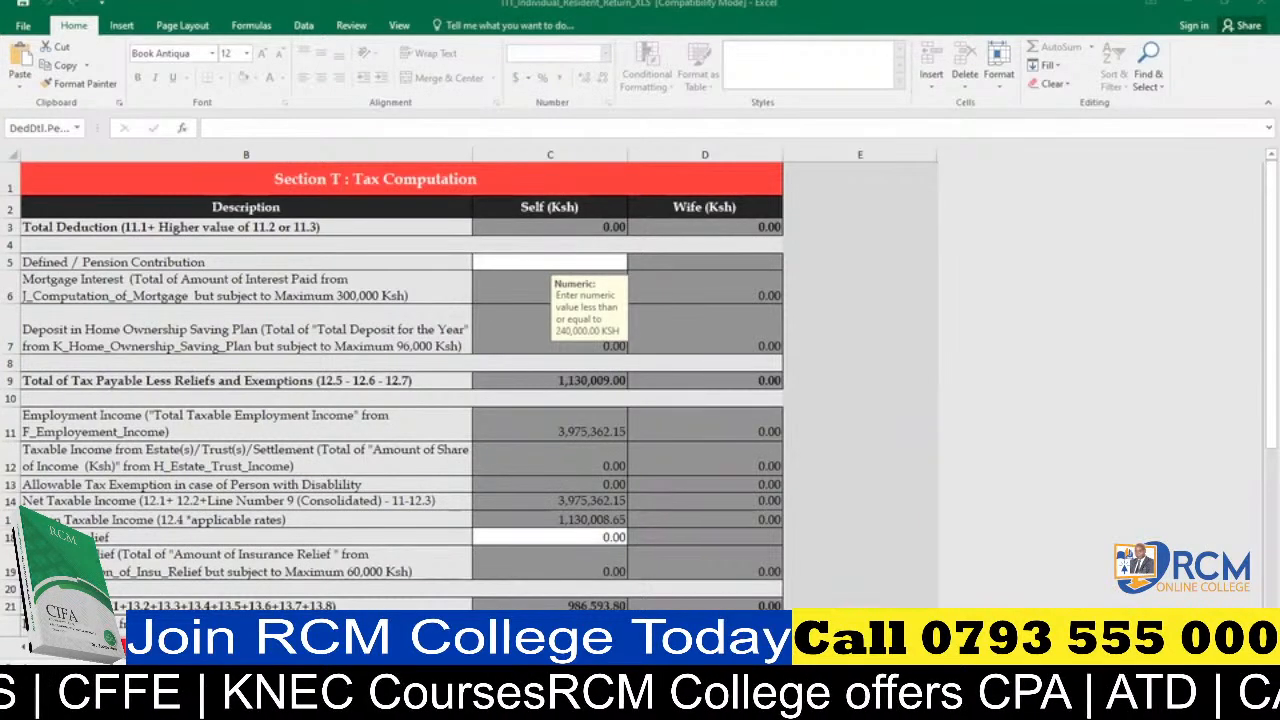
pyautogui.click(550, 694)
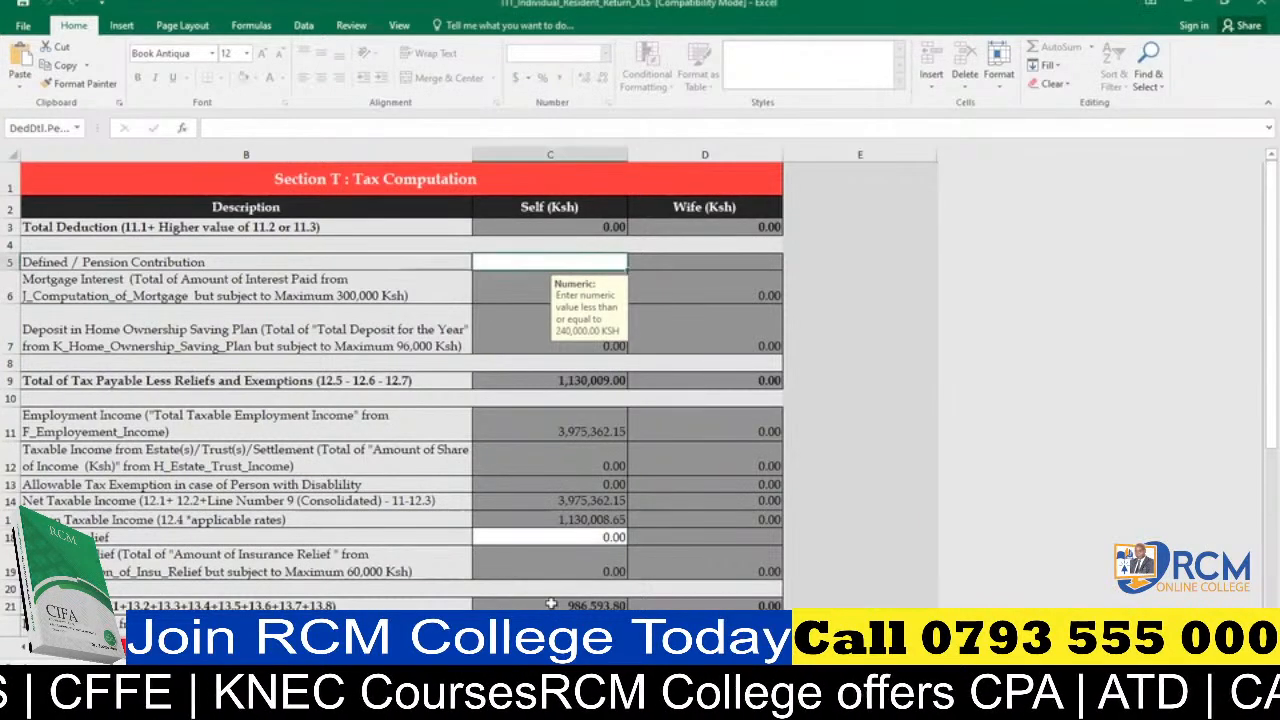
pyautogui.click(557, 538)
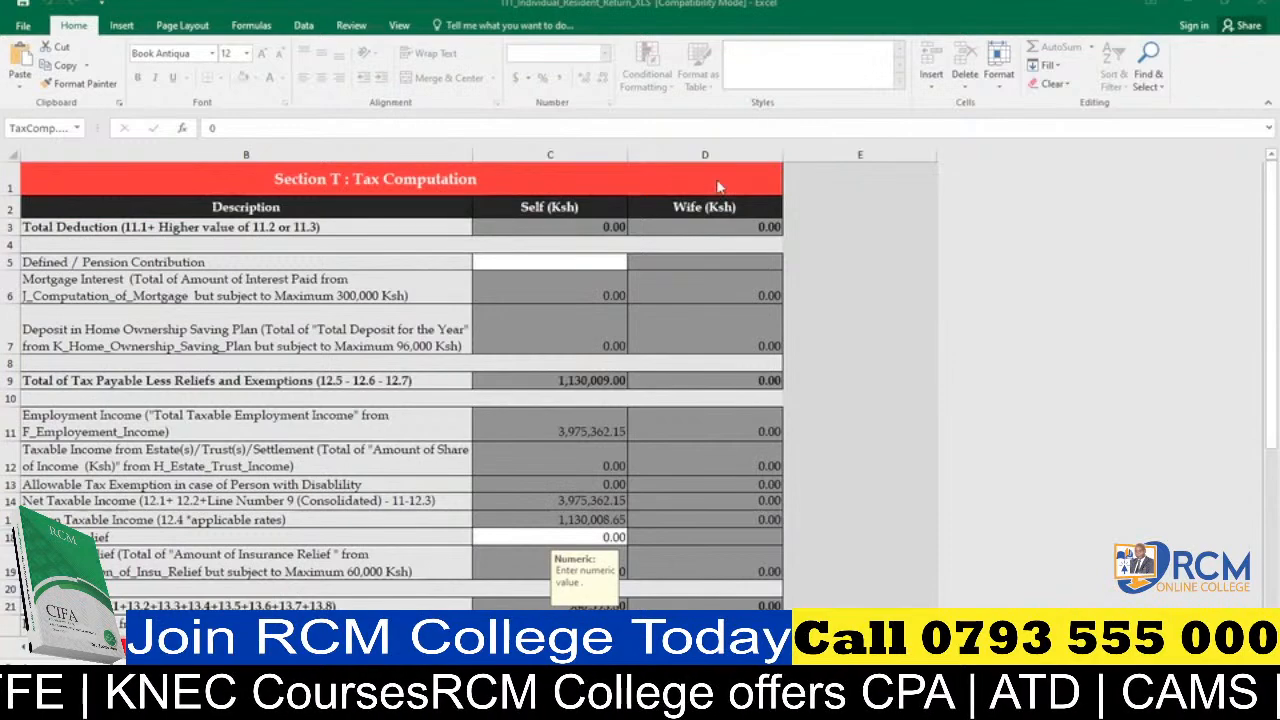
pyautogui.click(588, 258)
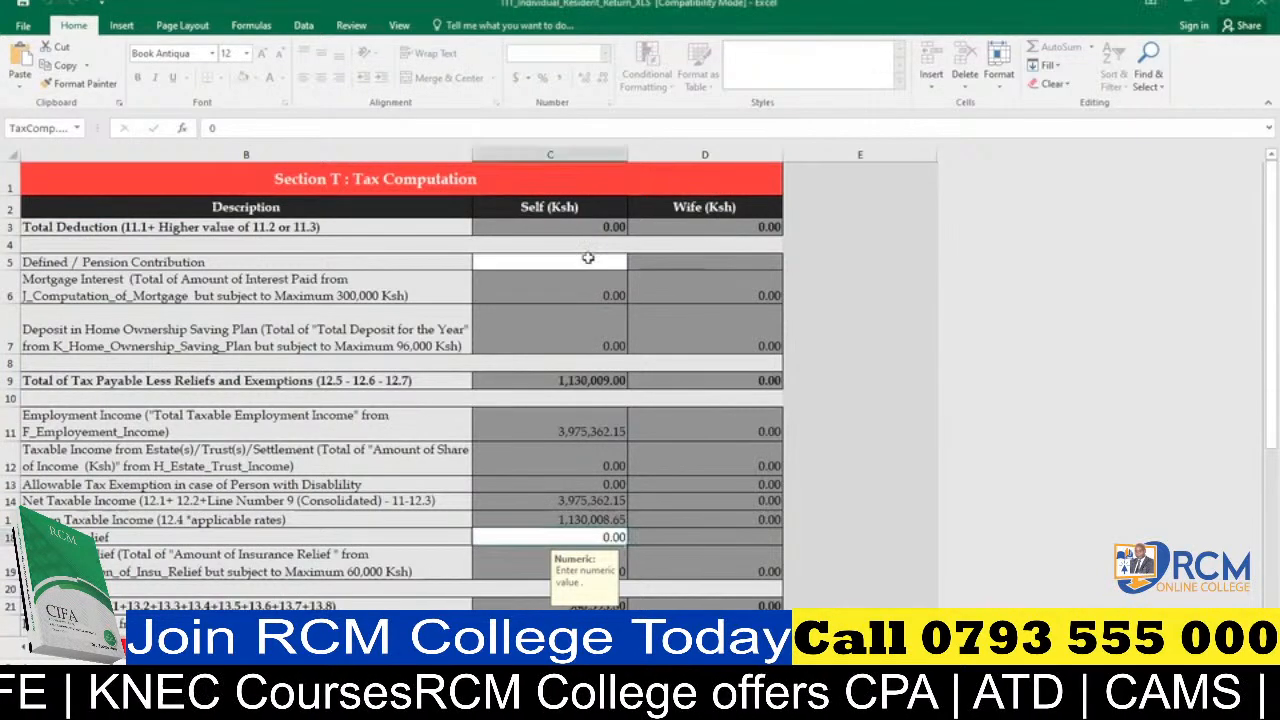
pyautogui.click(588, 267)
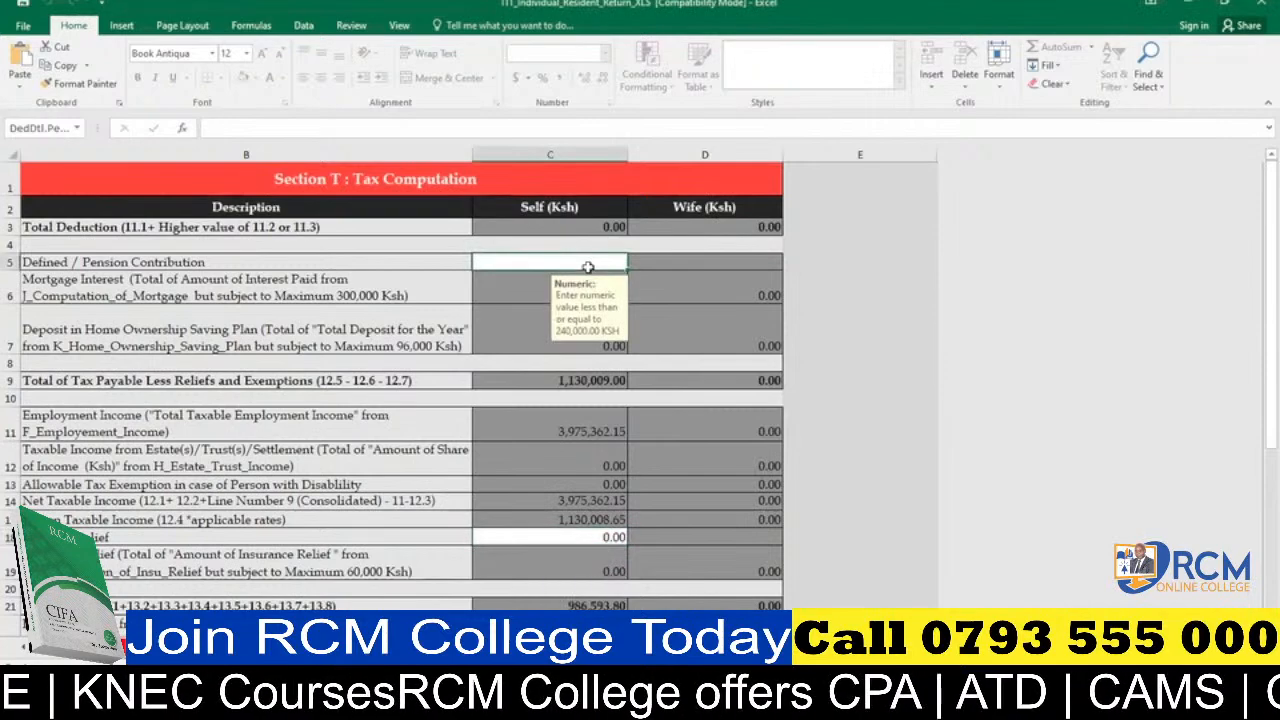
pyautogui.write('137')
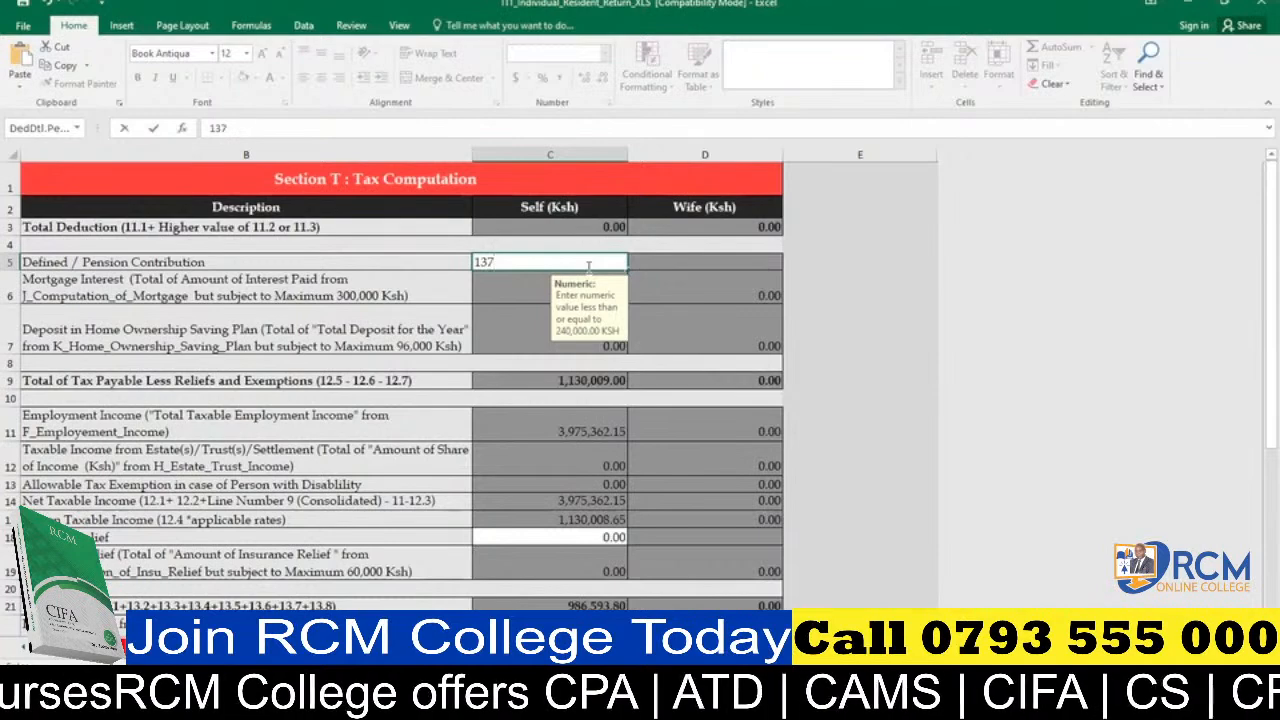
pyautogui.write('65')
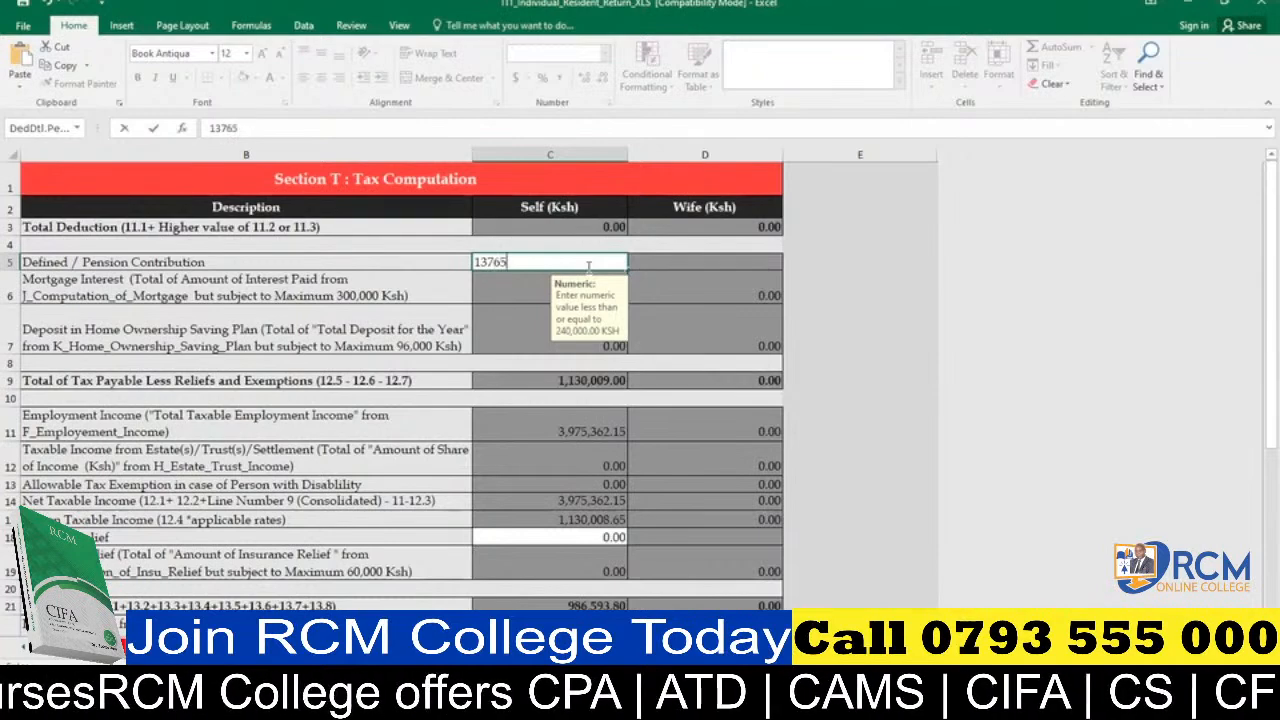
pyautogui.write('7.60')
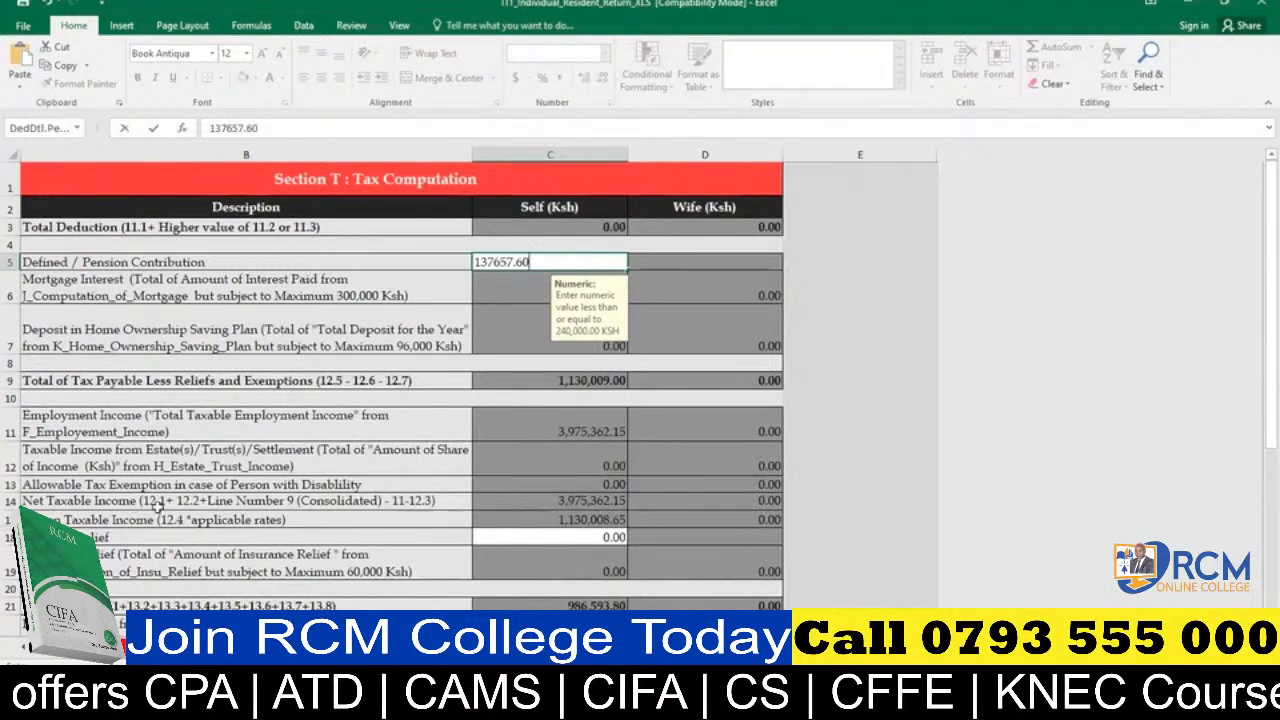
# Set Personal Relief for Self to 28800 in the Section T tax computation.
pyautogui.click(555, 536)
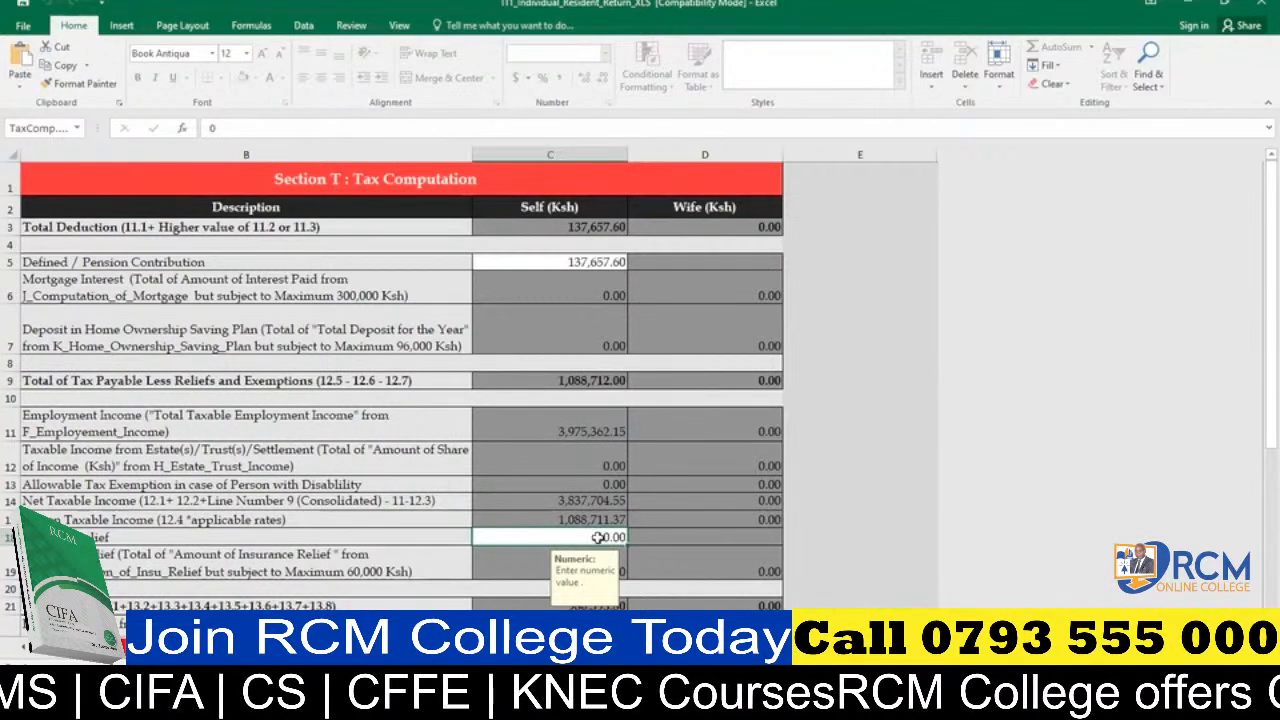
pyautogui.write('28')
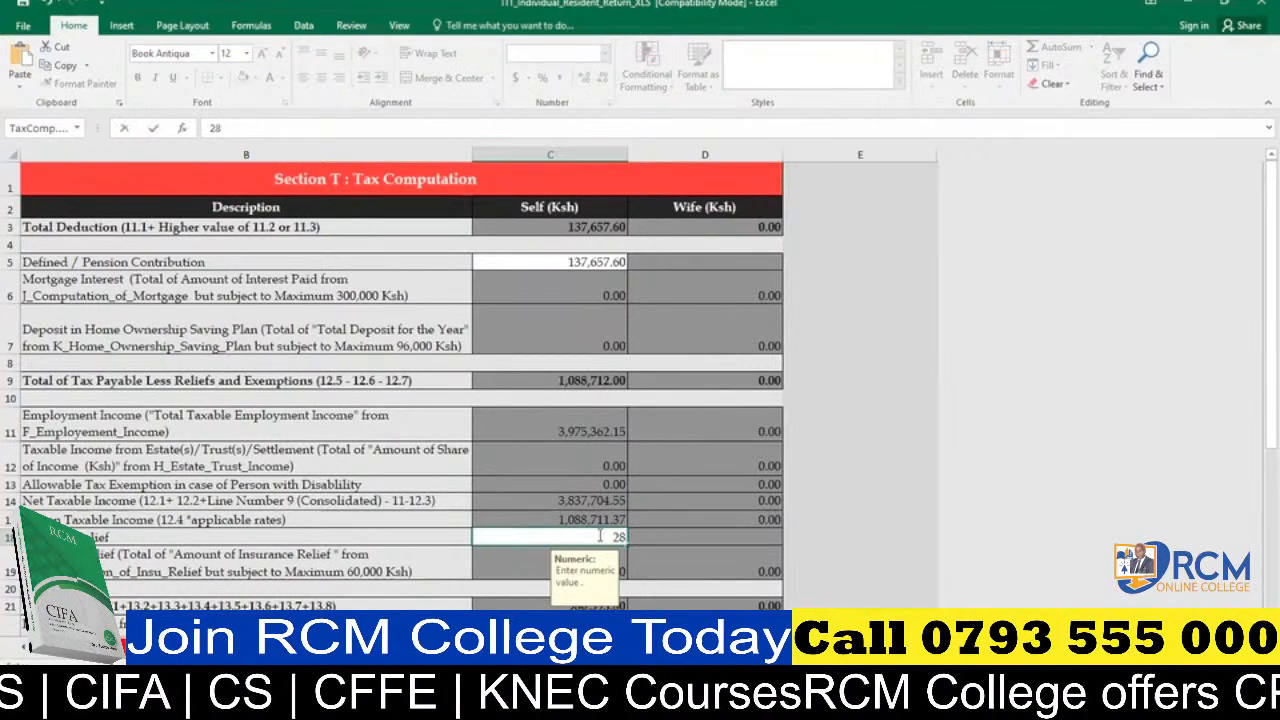
pyautogui.write('800')
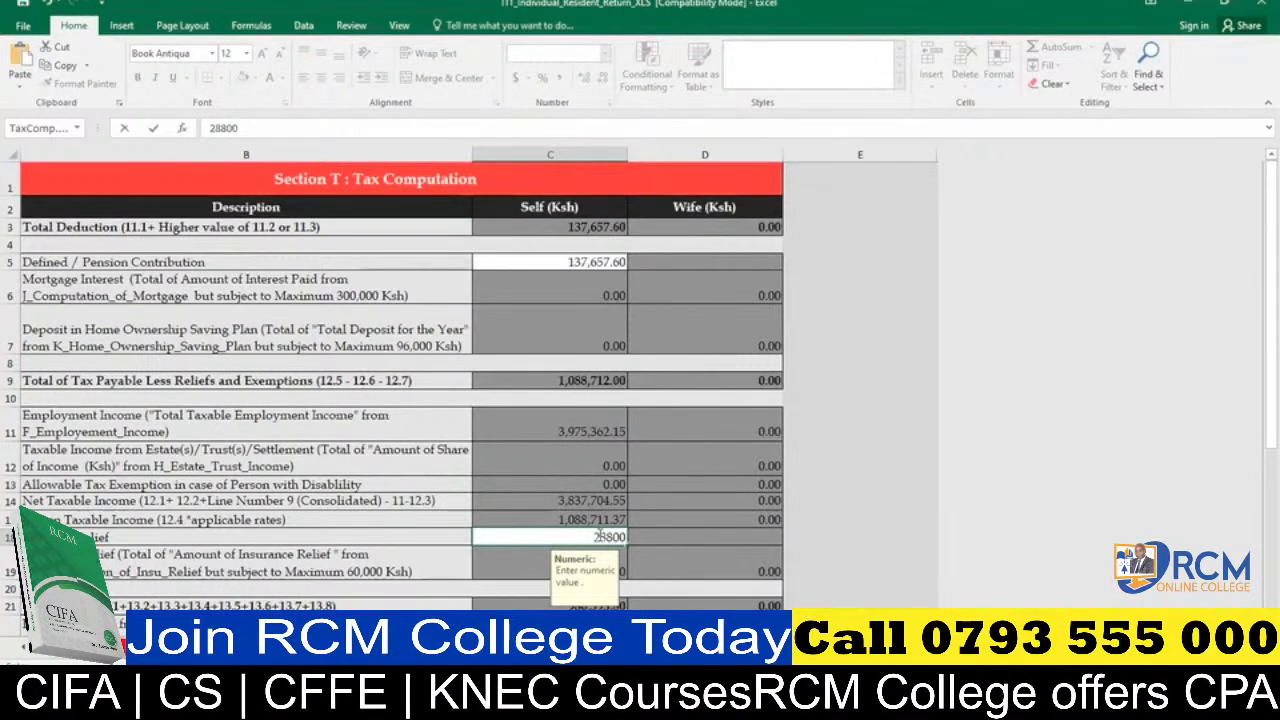
pyautogui.click(596, 258)
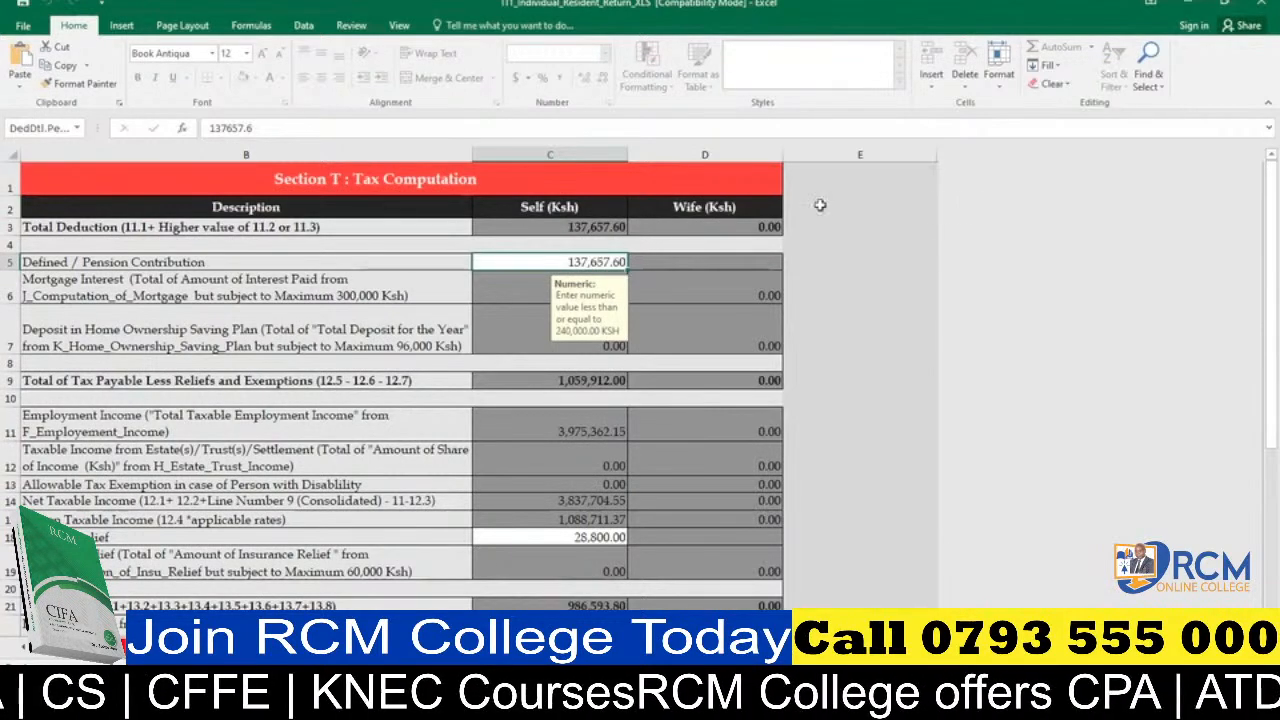
# Review the Section T tax computation against the PAYE details in Section M and the employment income in Section F.
pyautogui.moveTo(1258, 216); pyautogui.dragTo(1258, 365)
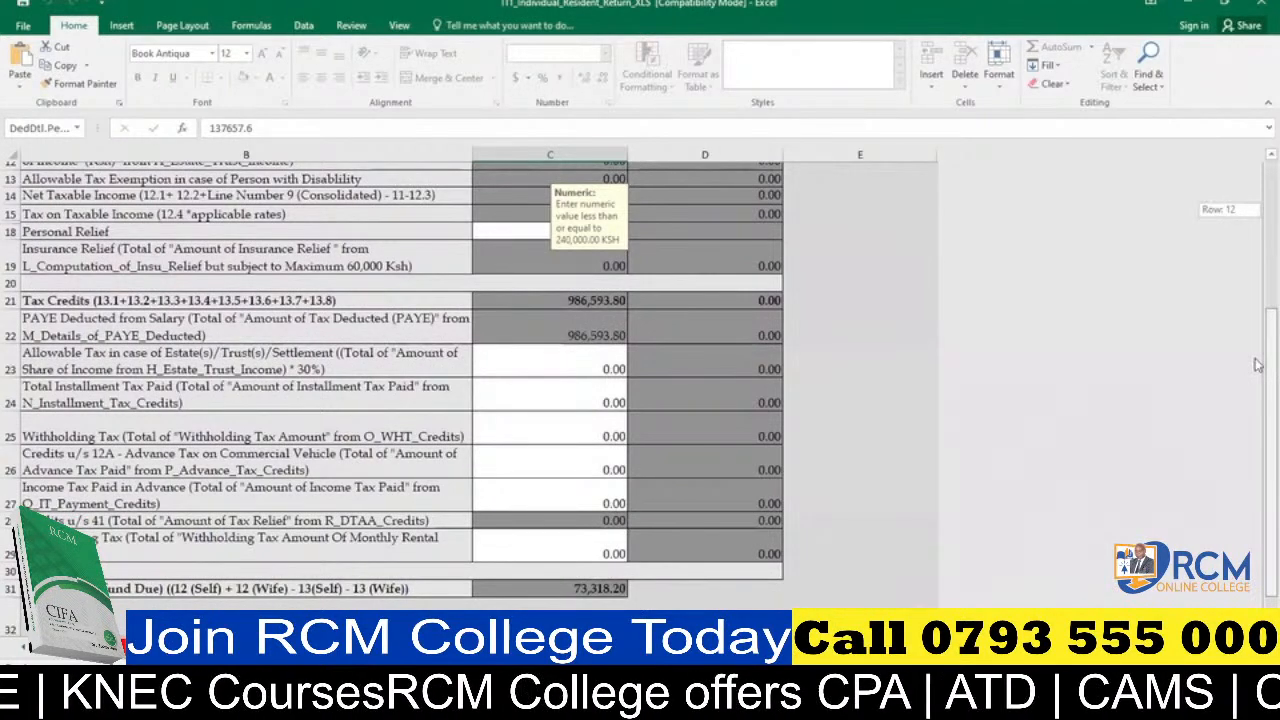
pyautogui.moveTo(1258, 365); pyautogui.dragTo(1258, 215)
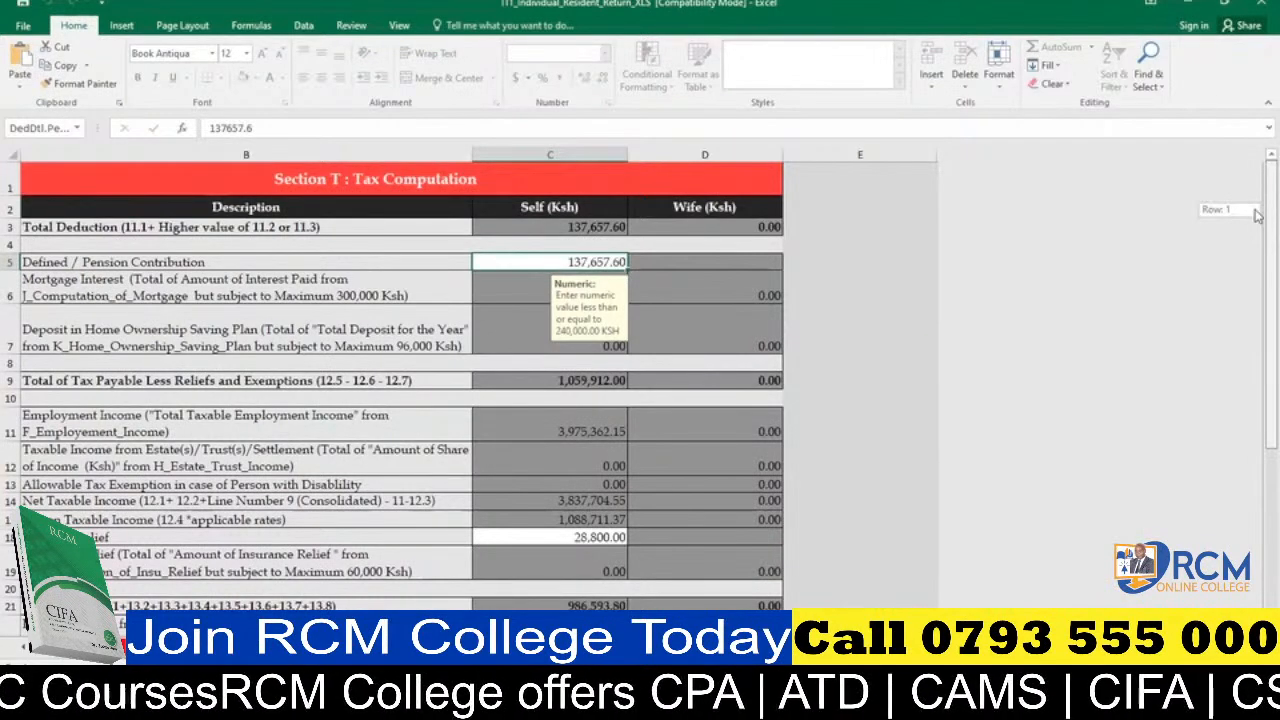
pyautogui.moveTo(1257, 215); pyautogui.dragTo(1257, 266)
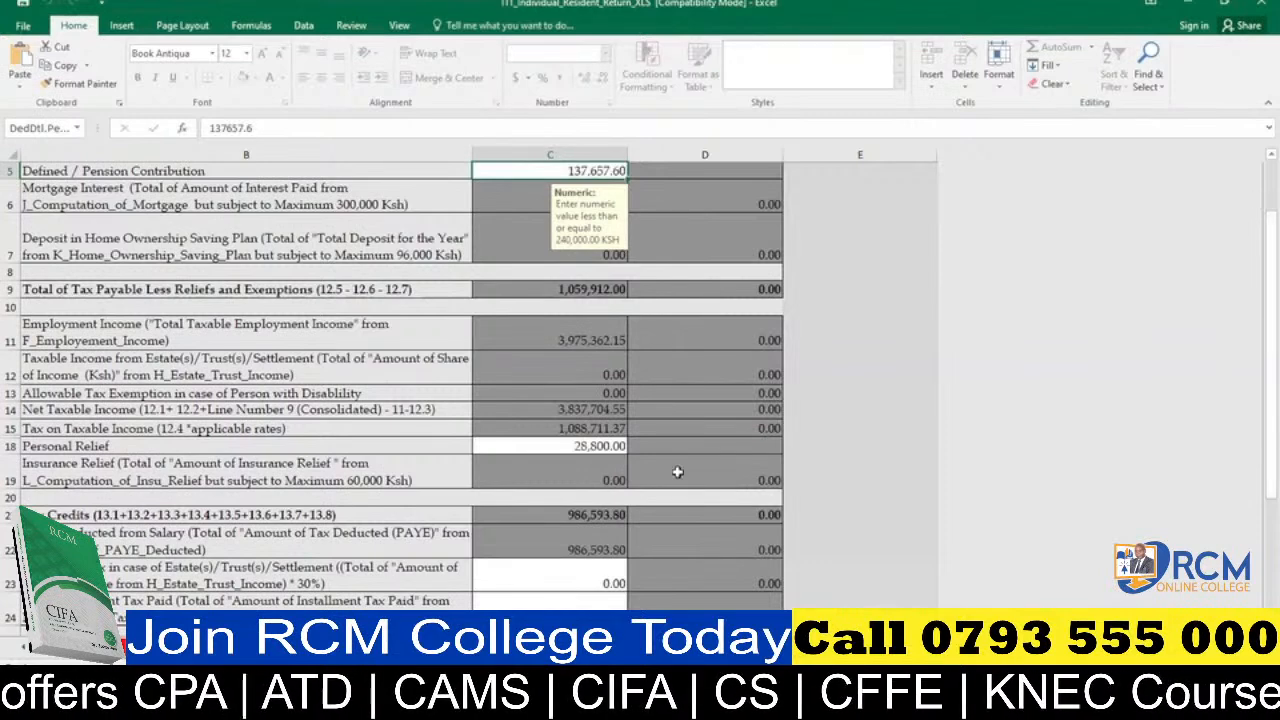
pyautogui.click(472, 647)
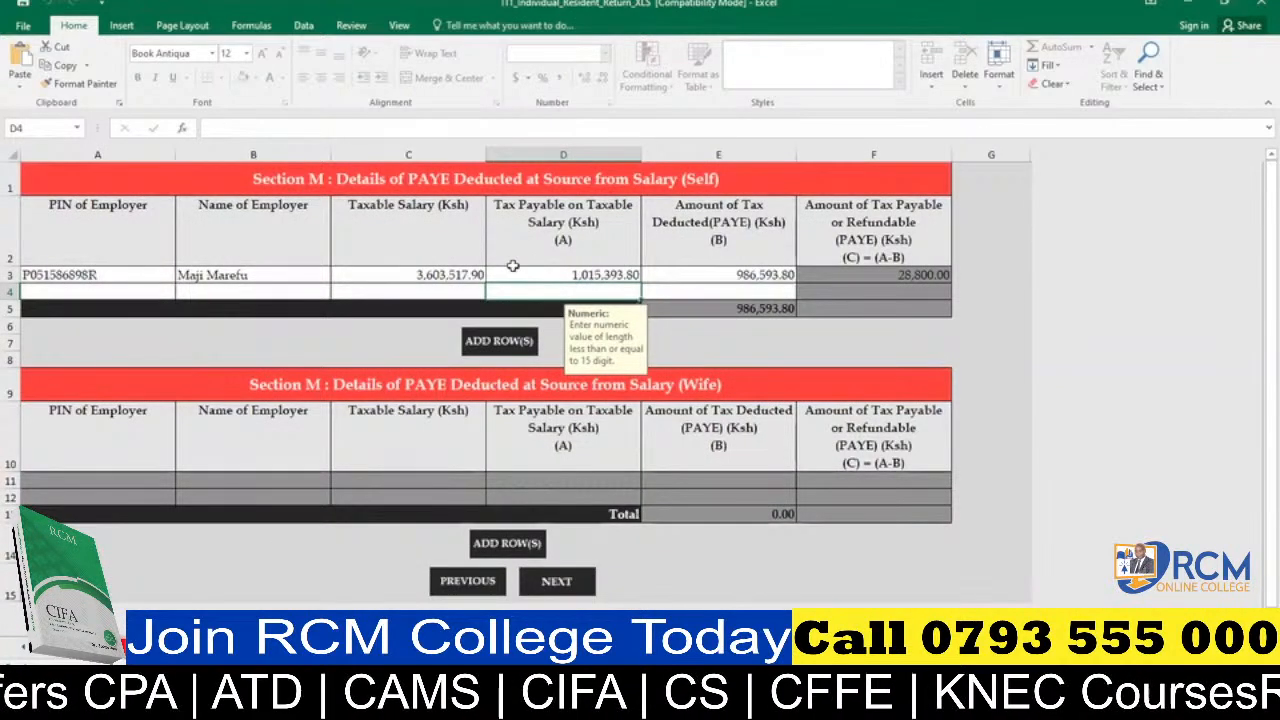
pyautogui.click(590, 583)
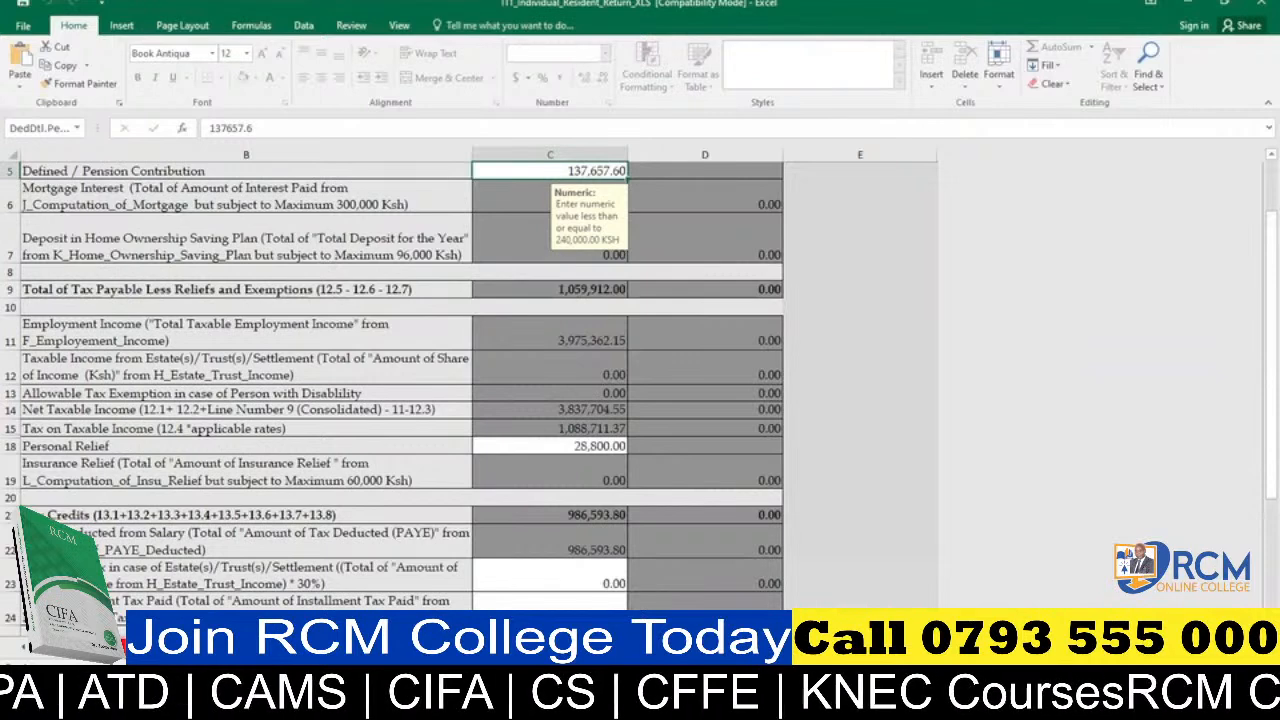
pyautogui.click(567, 442)
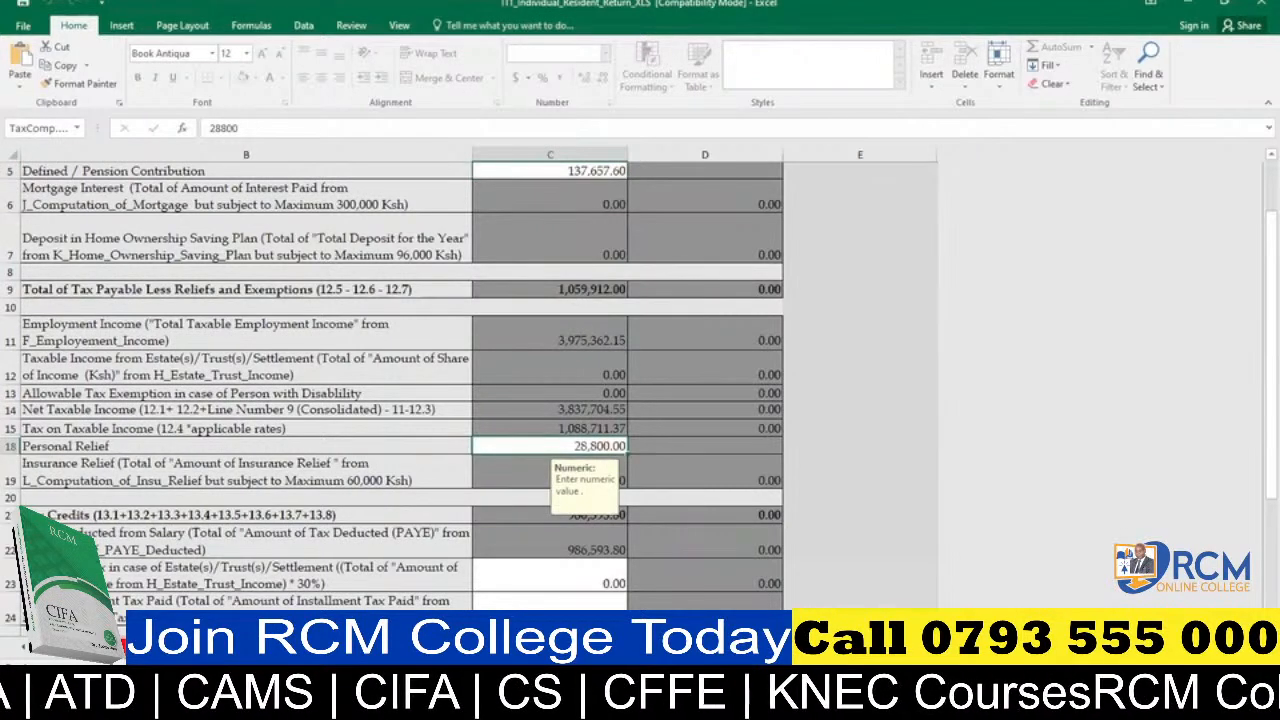
pyautogui.scroll(-2, 400, 400)
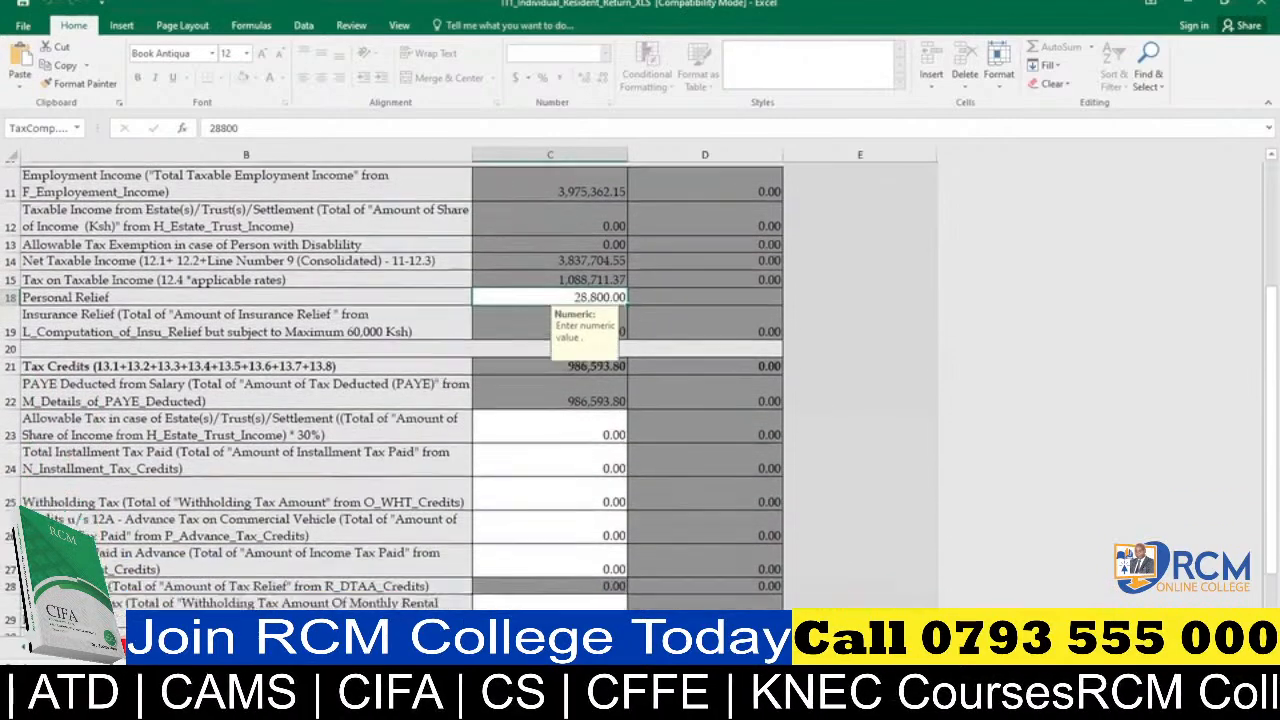
pyautogui.scroll(-2, 400, 400)
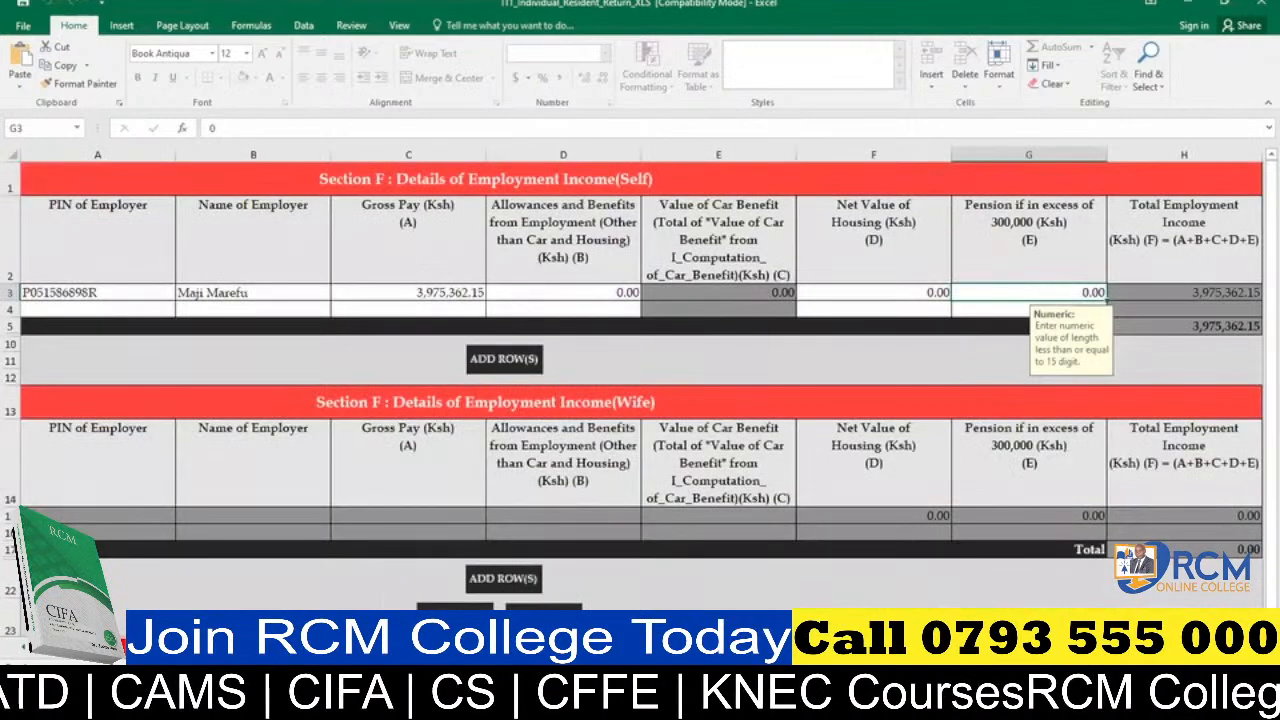
pyautogui.click(450, 646)
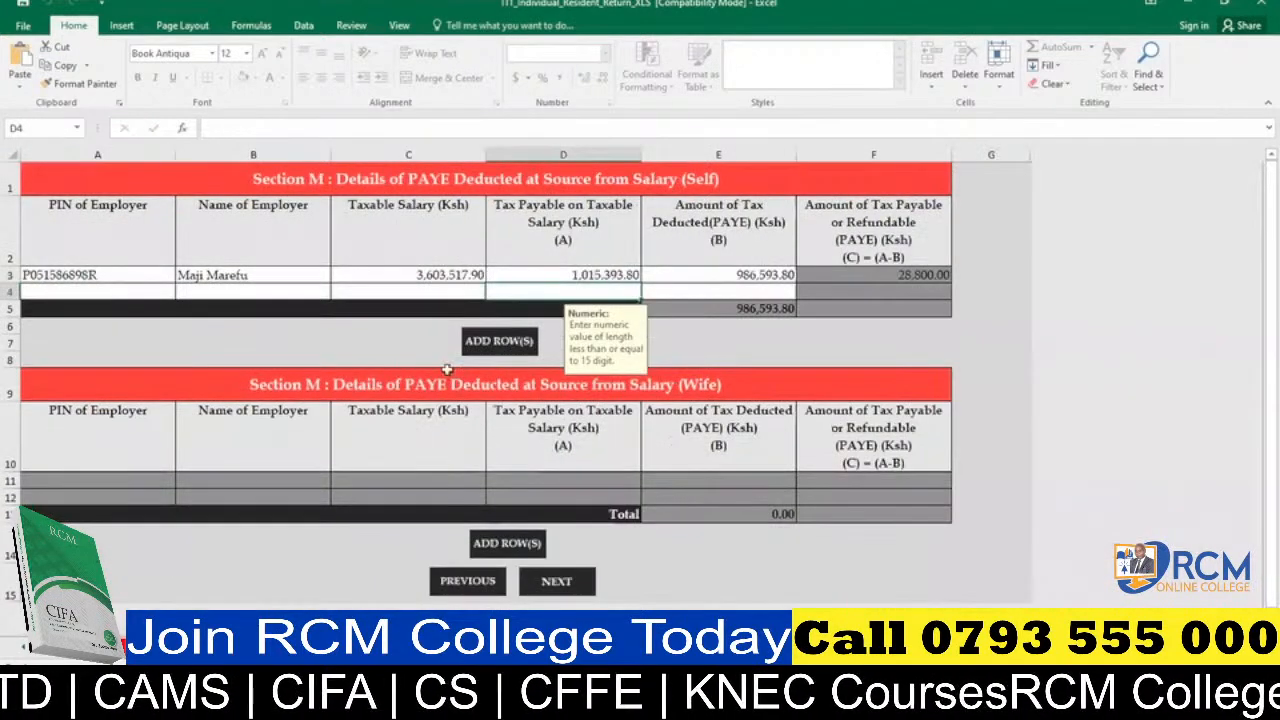
pyautogui.click(452, 272)
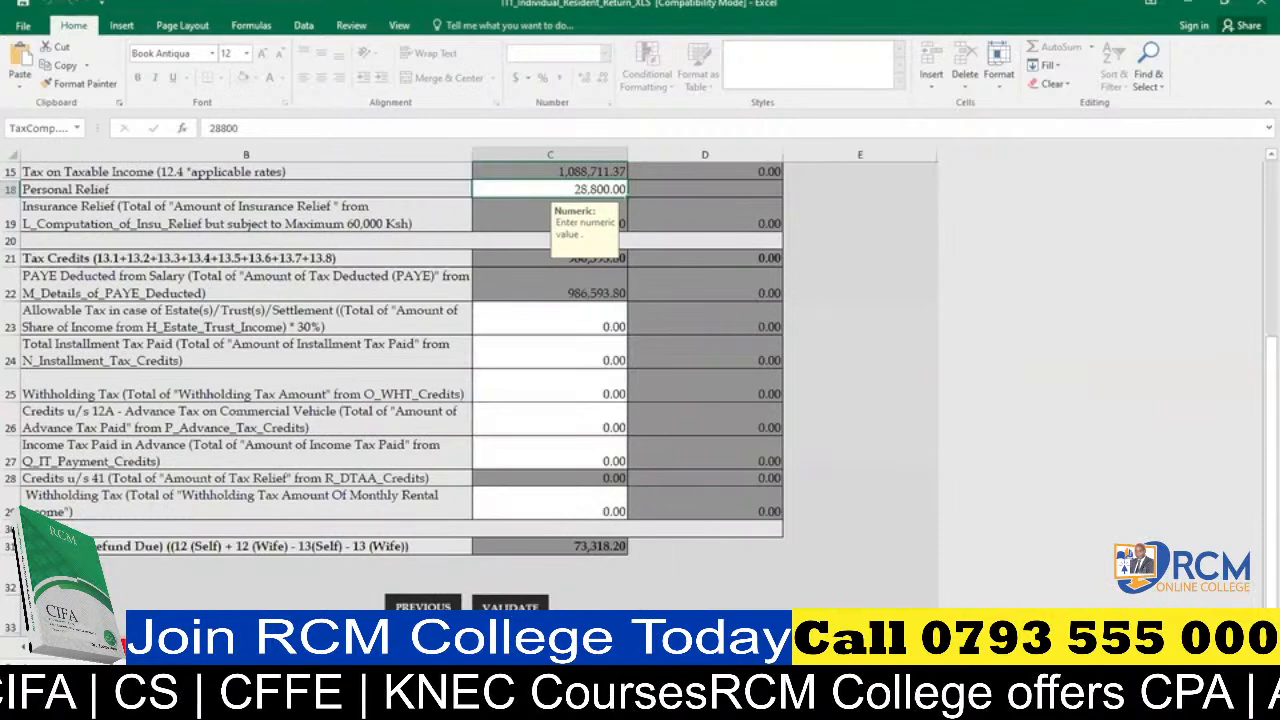
# Return to the life insurance policy answer in Section A, Return Information, and save the workbook.
pyautogui.click(423, 606)
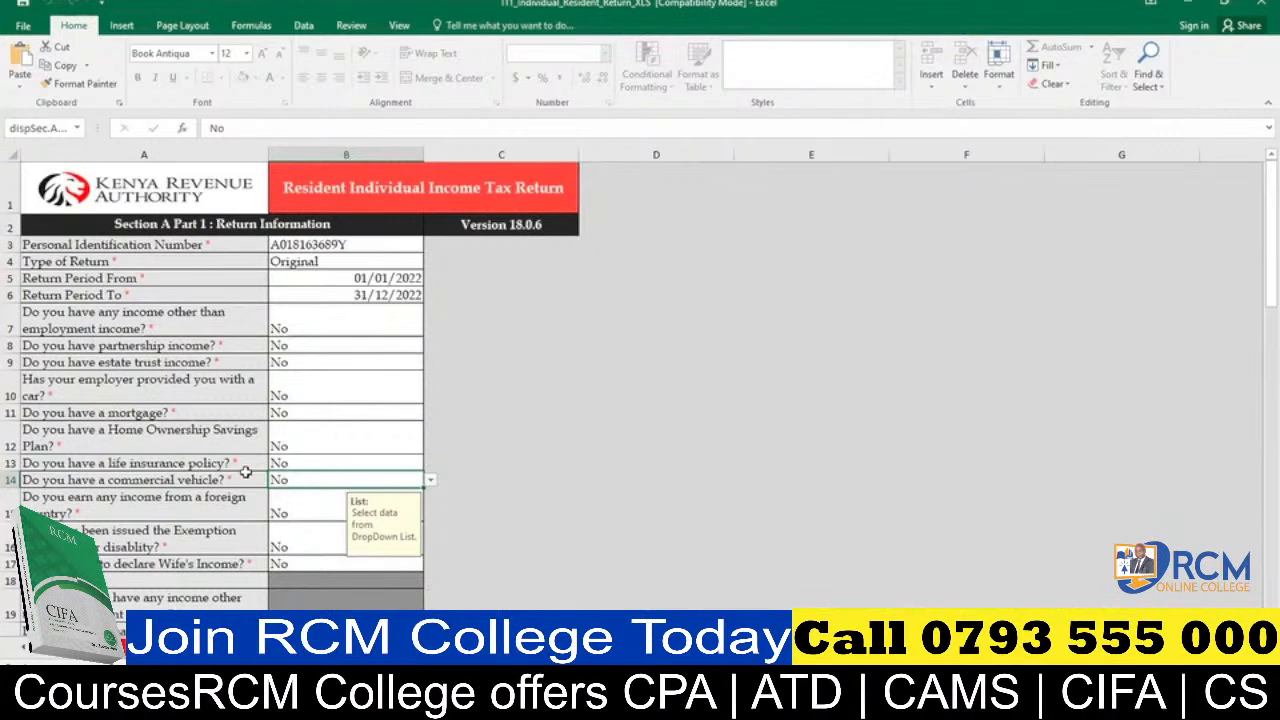
pyautogui.click(292, 466)
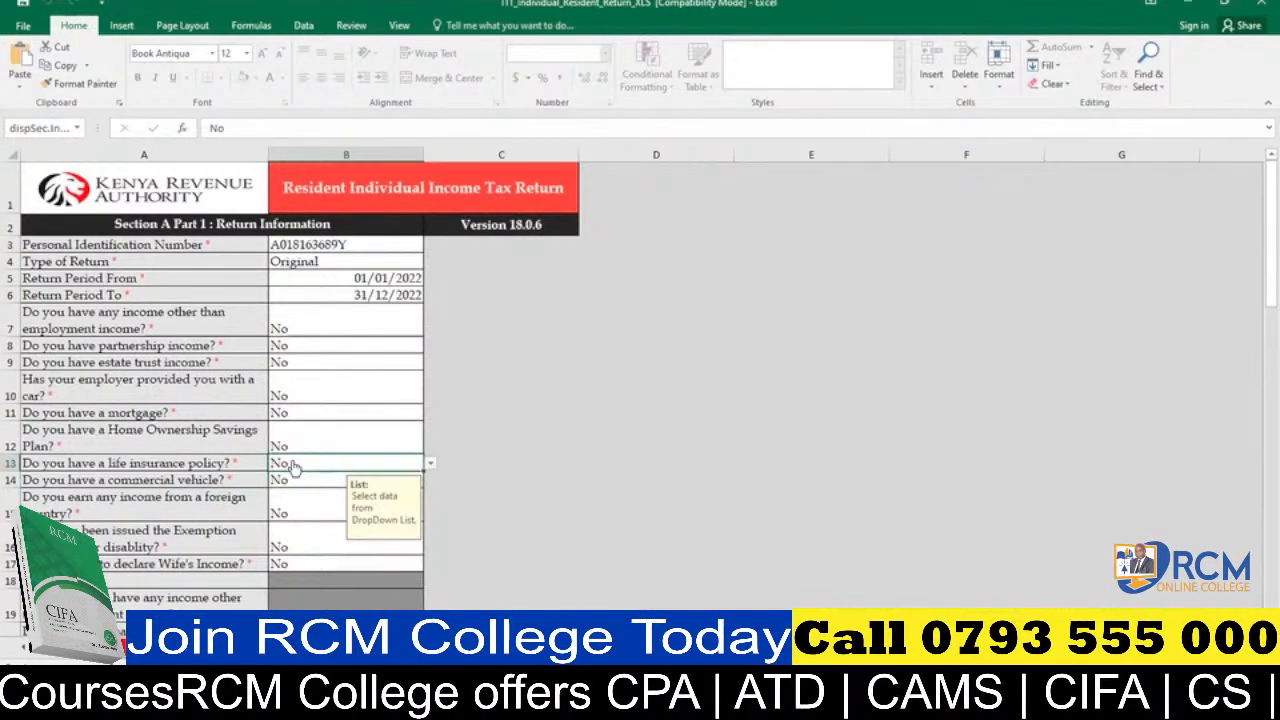
pyautogui.click(22, 26)
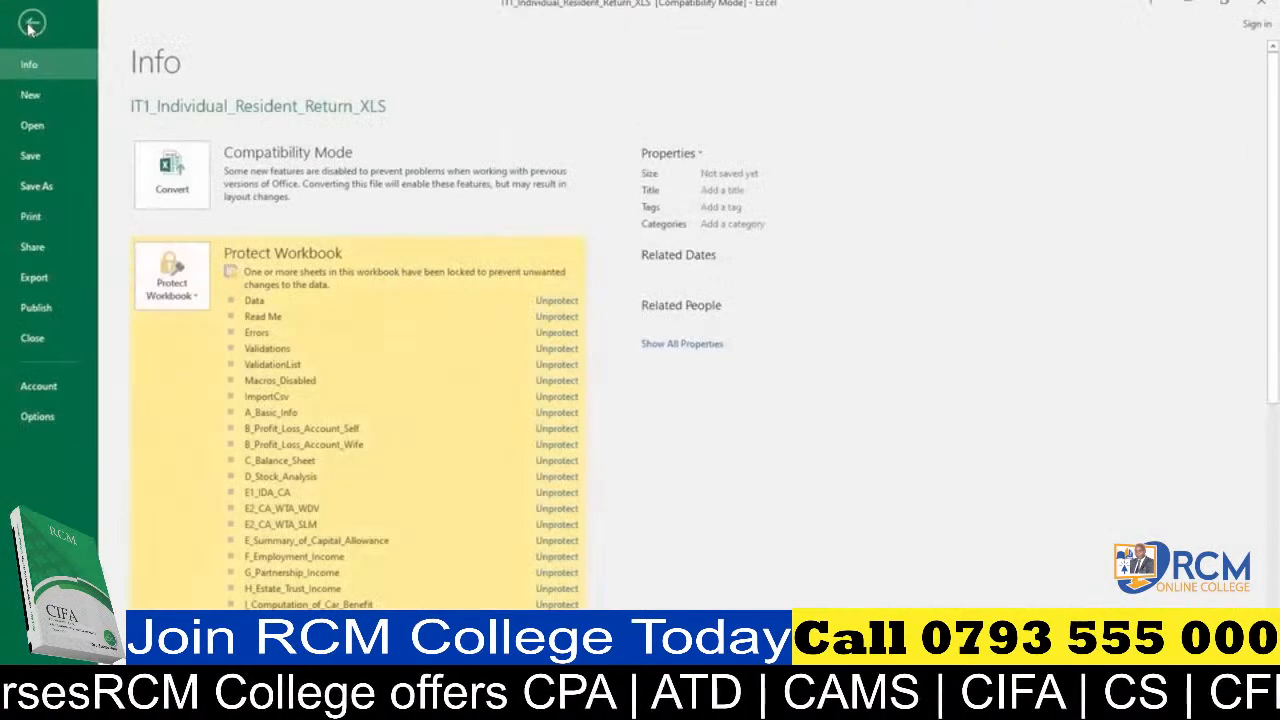
pyautogui.click(33, 157)
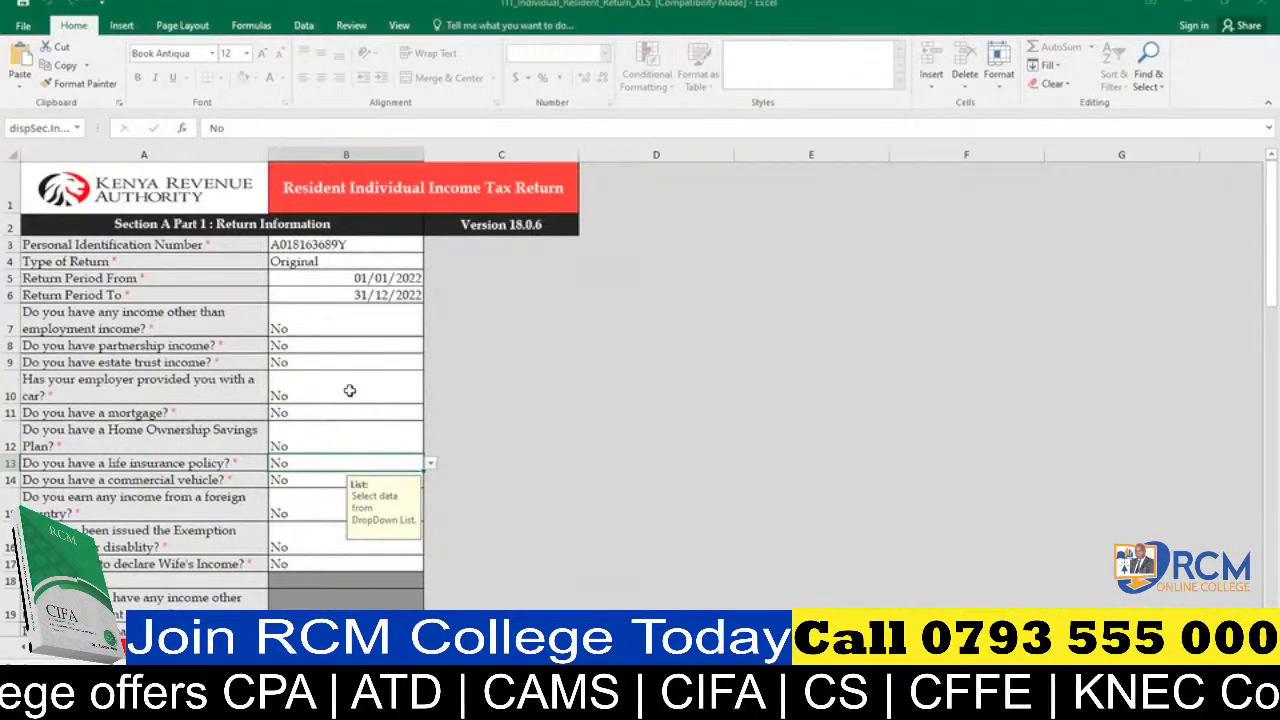
# Switch to the iTax portal in the browser and examine the upload fields of the Income Tax - Resident Individual Form.
pyautogui.click(615, 647)
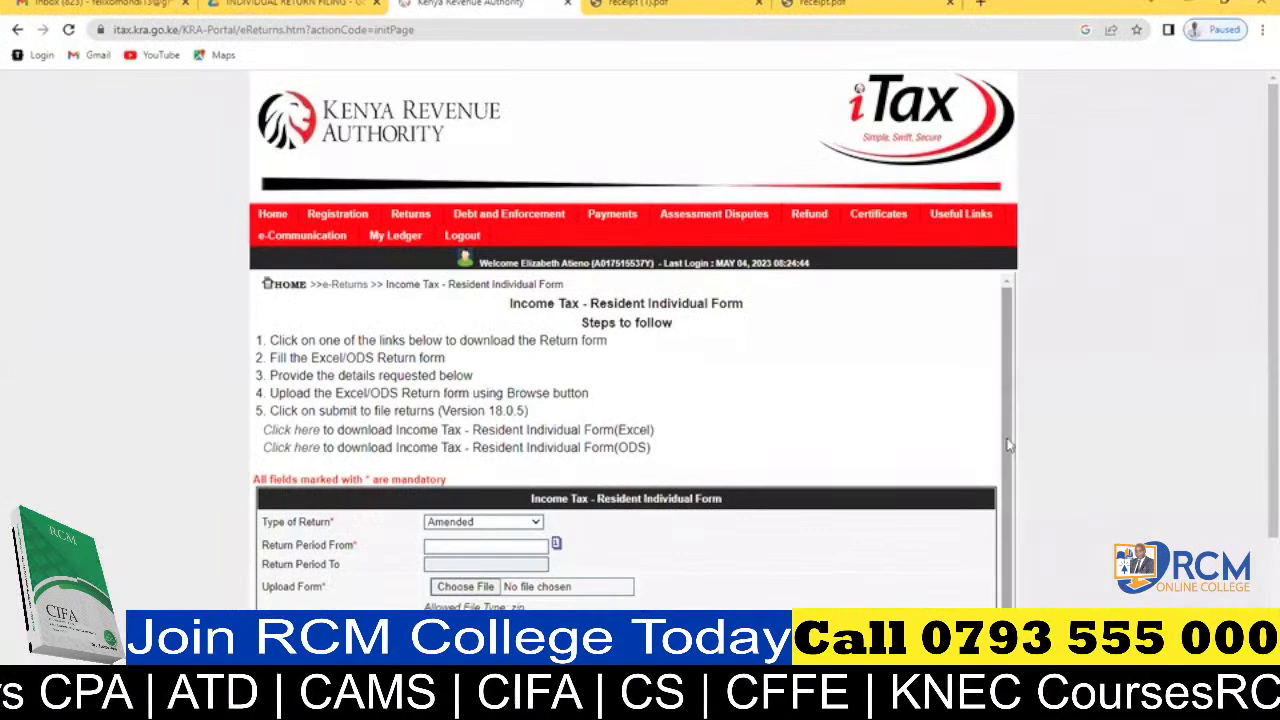
pyautogui.scroll(-1, 1005, 585)
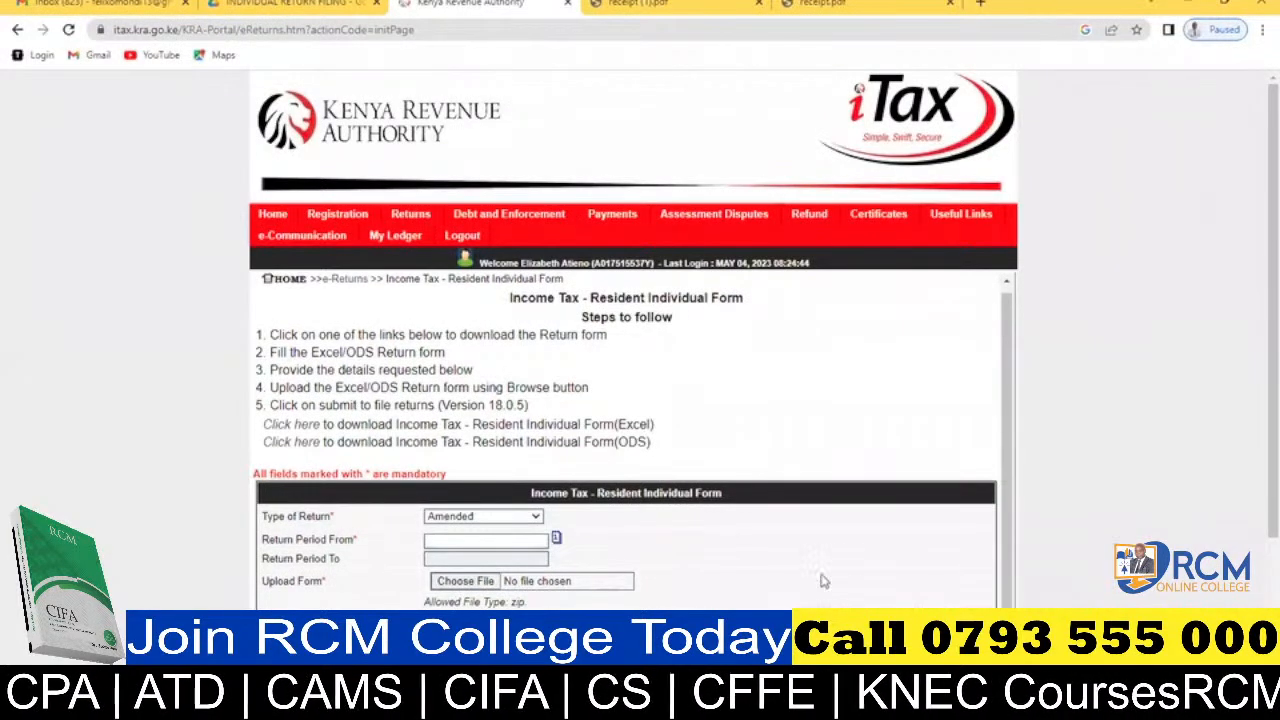
pyautogui.scroll(-1, 1258, 503)
pyautogui.scroll(-1, 1258, 503)
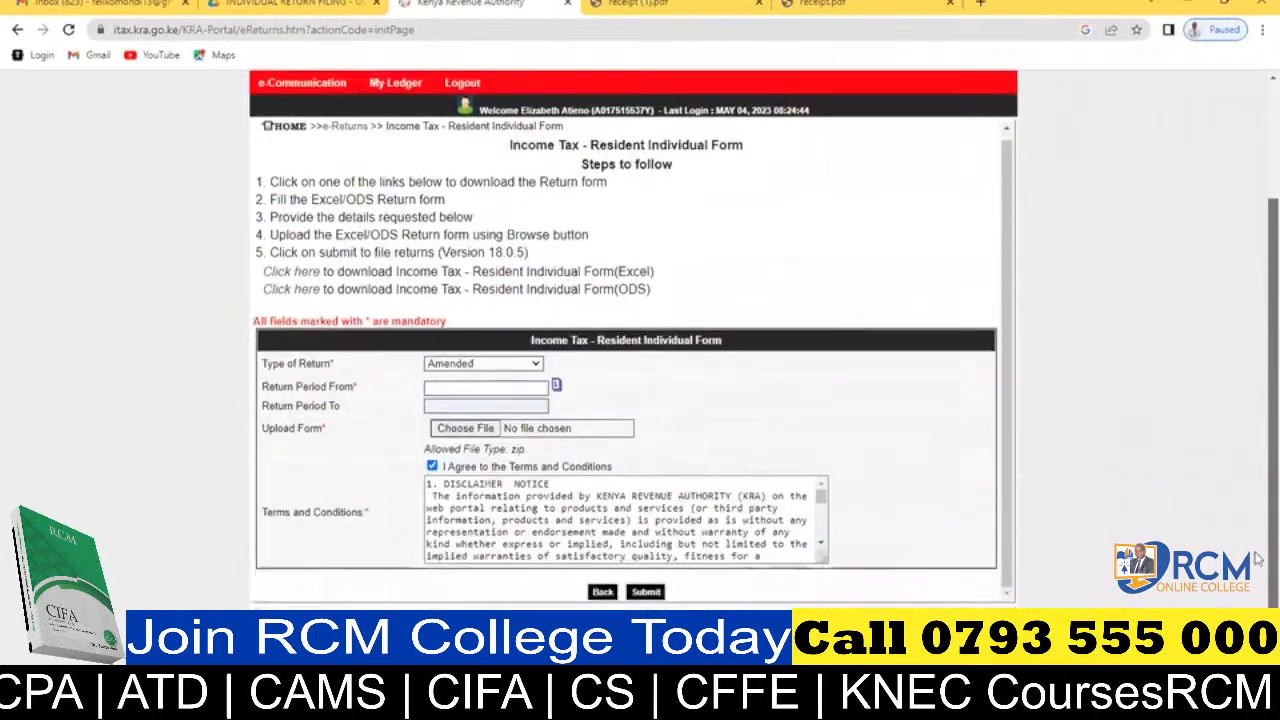